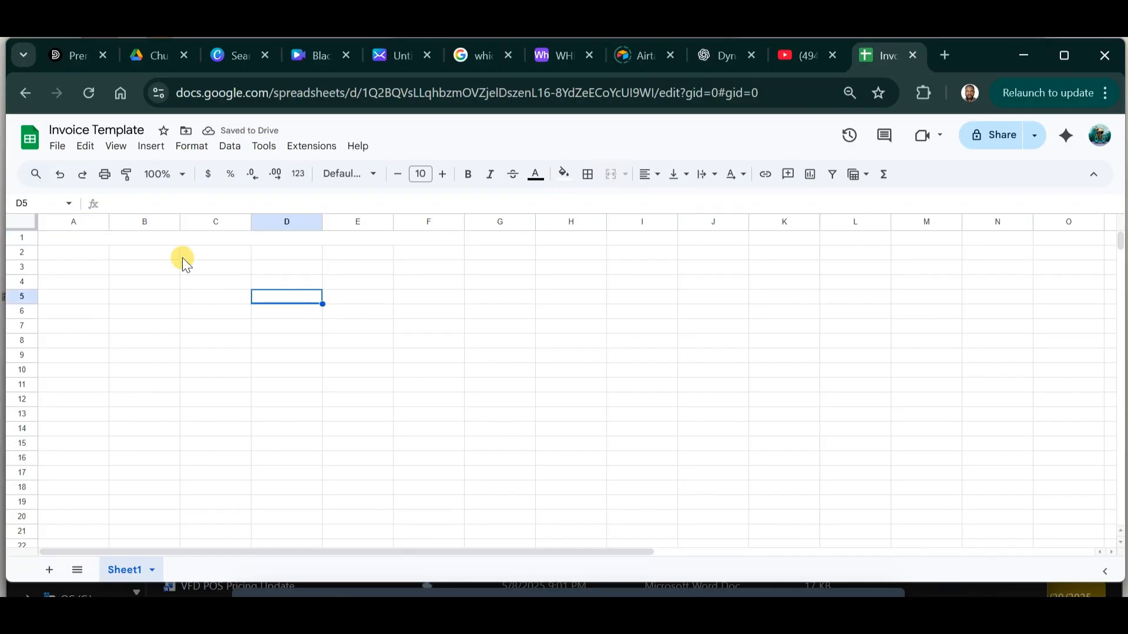
Widen columns A through F together.
{"action": "left_click_drag", "start_coordinate": [83, 221], "coordinate": [443, 222]}
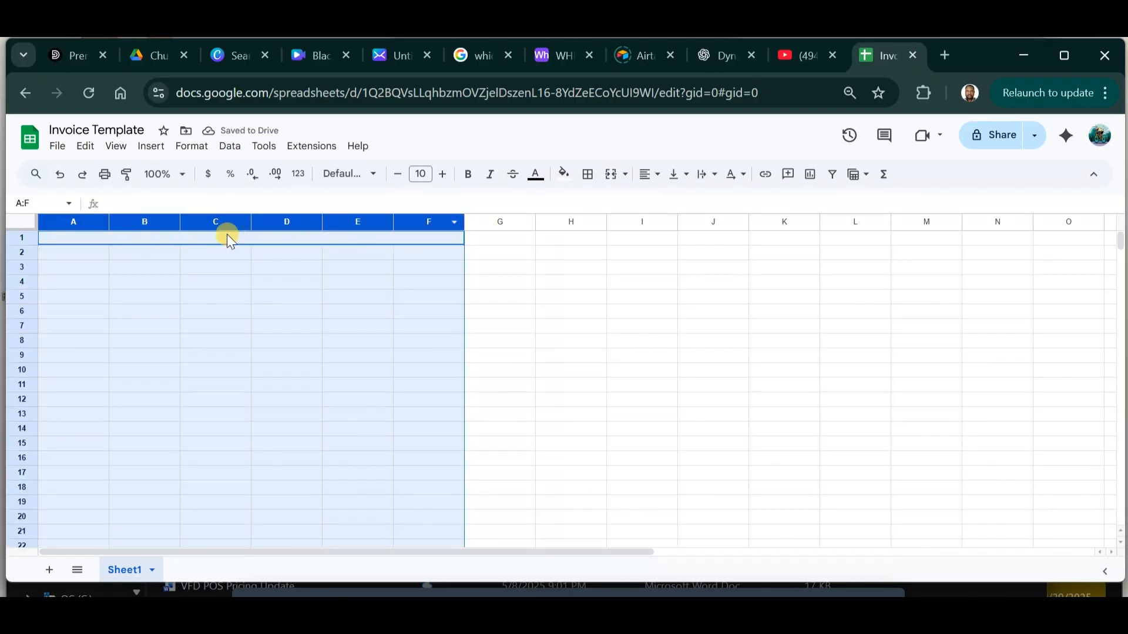
{"action": "left_click_drag", "start_coordinate": [251, 222], "coordinate": [270, 222]}
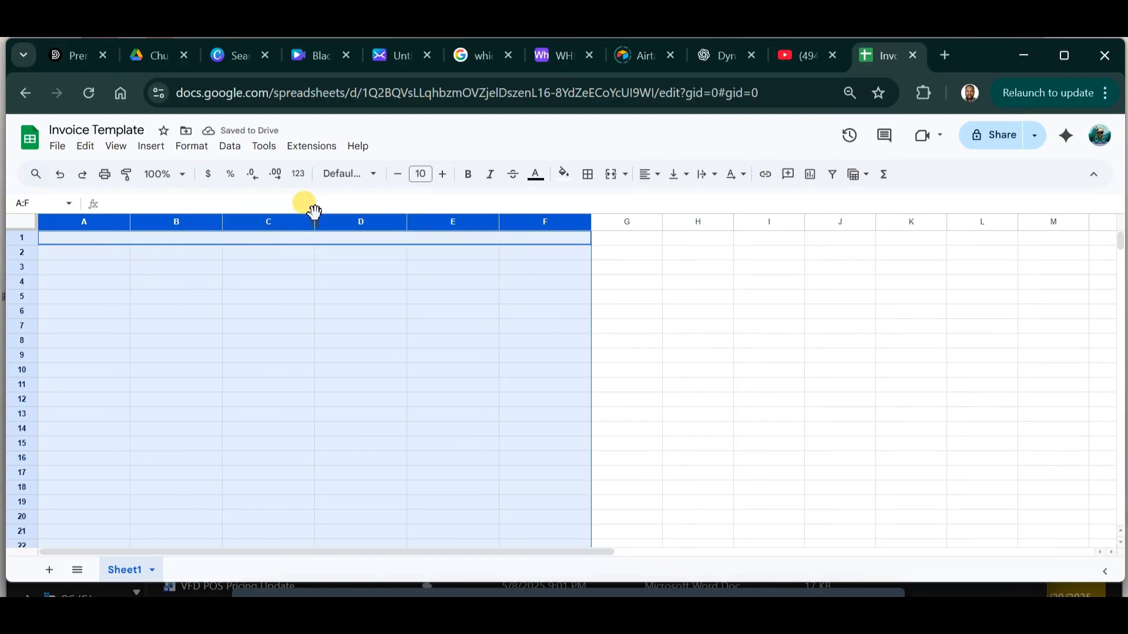
{"action": "left_click_drag", "start_coordinate": [316, 222], "coordinate": [350, 217]}
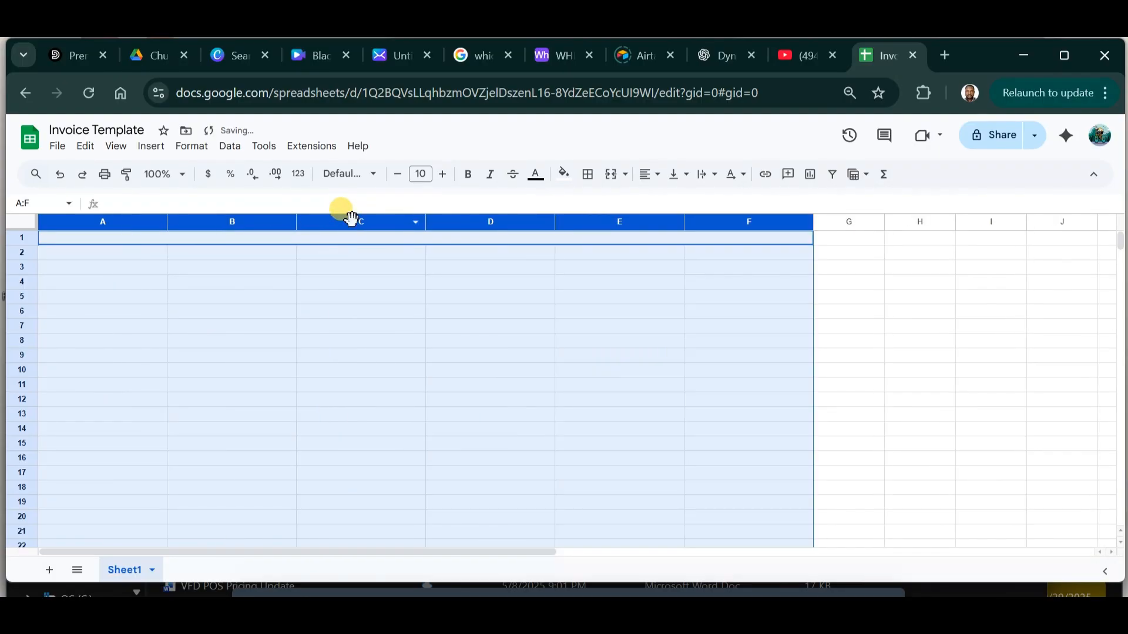
{"action": "left_click", "coordinate": [360, 294]}
Enter 'Essential Edge' in A1, with the street address, phone and e-mail on a second line.
{"action": "left_click", "coordinate": [305, 239]}
{"action": "double_click", "coordinate": [310, 239]}
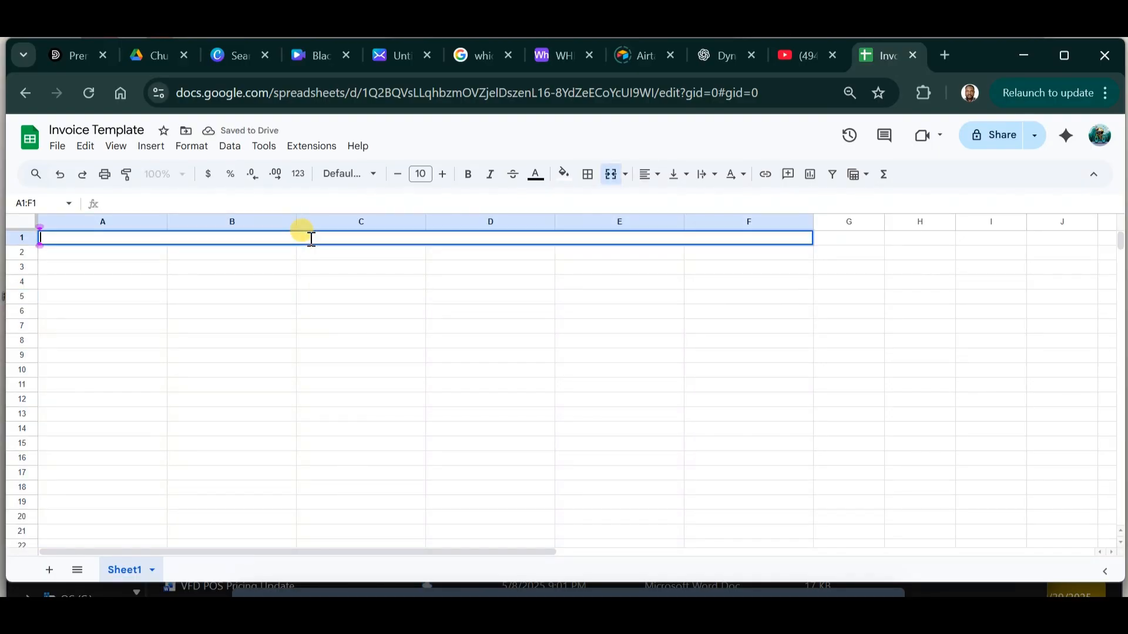
{"action": "type", "text": "Essential Edga"}
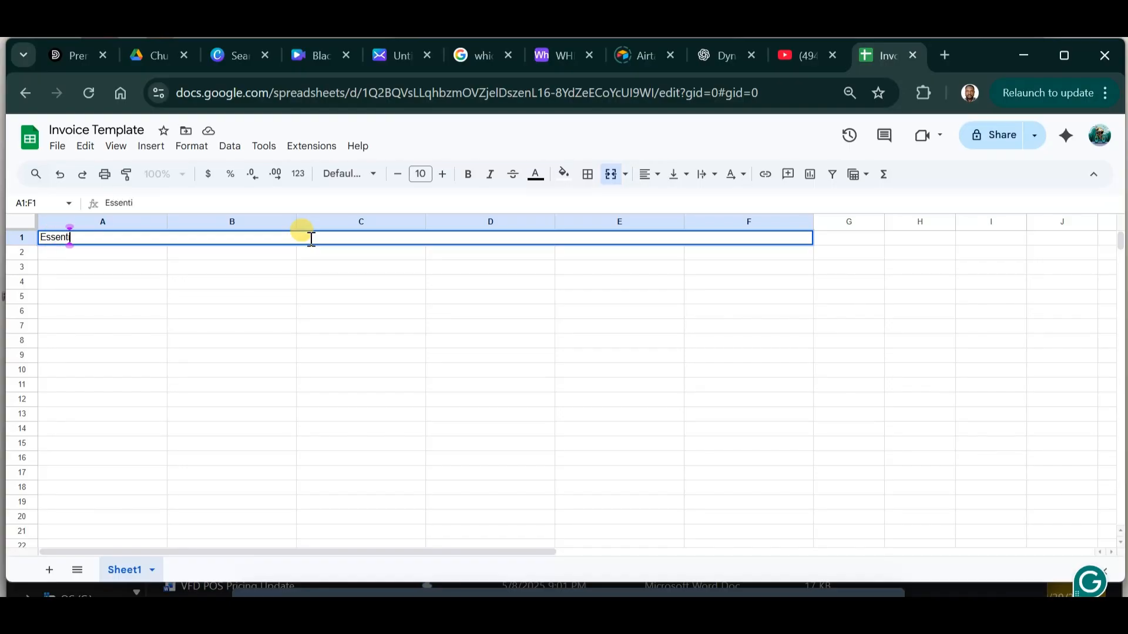
{"action": "key", "text": "BackSpace"}
{"action": "type", "text": "e"}
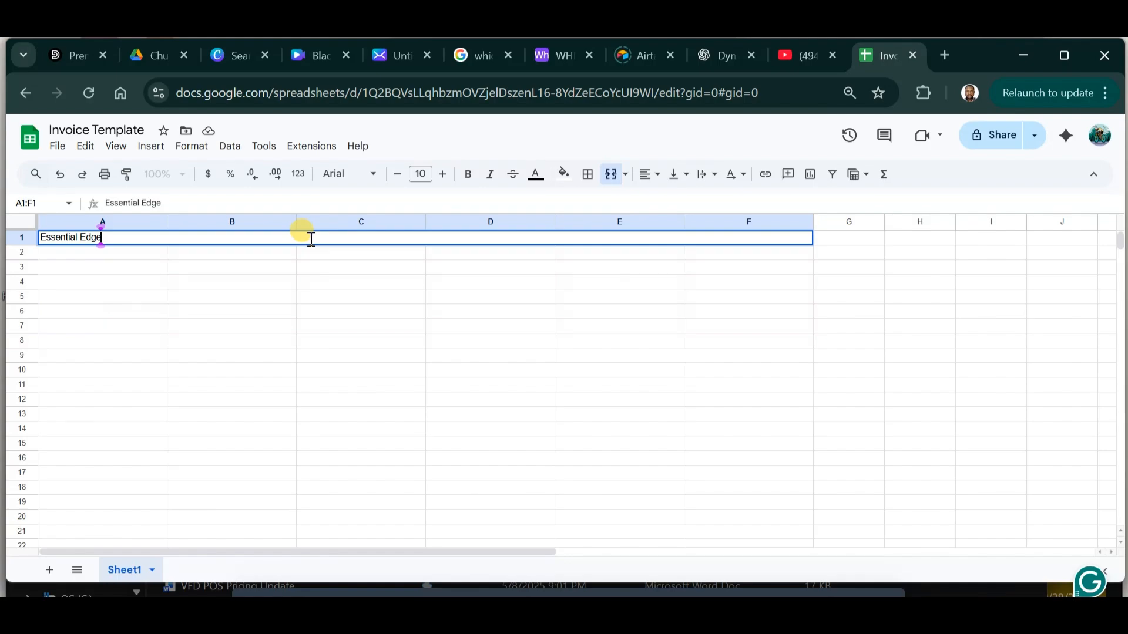
{"action": "key", "text": "alt+Return"}
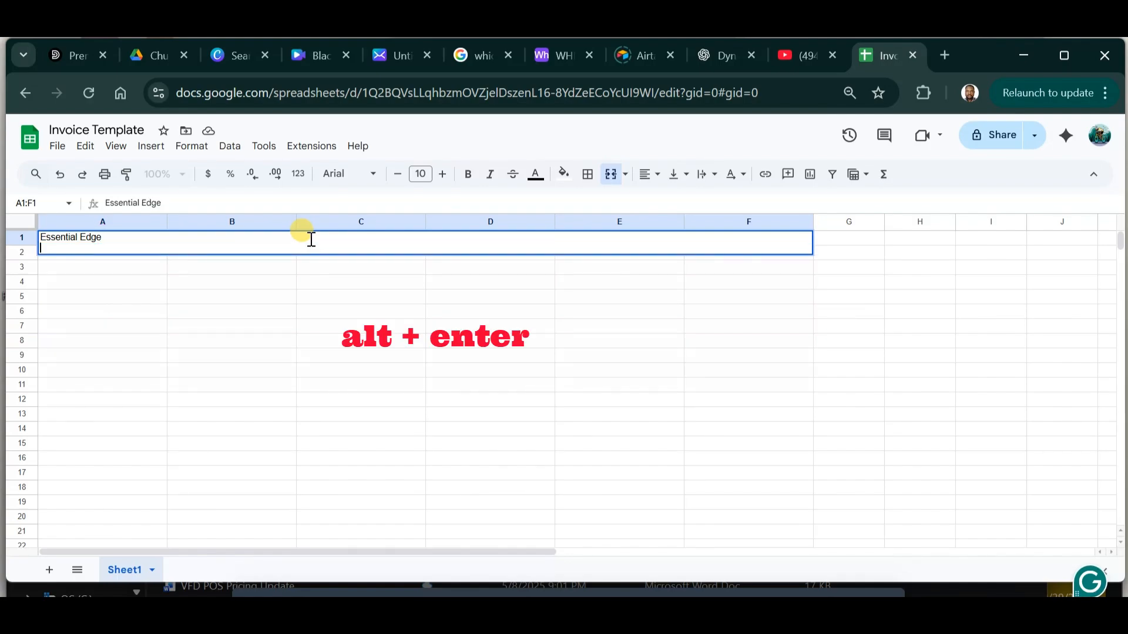
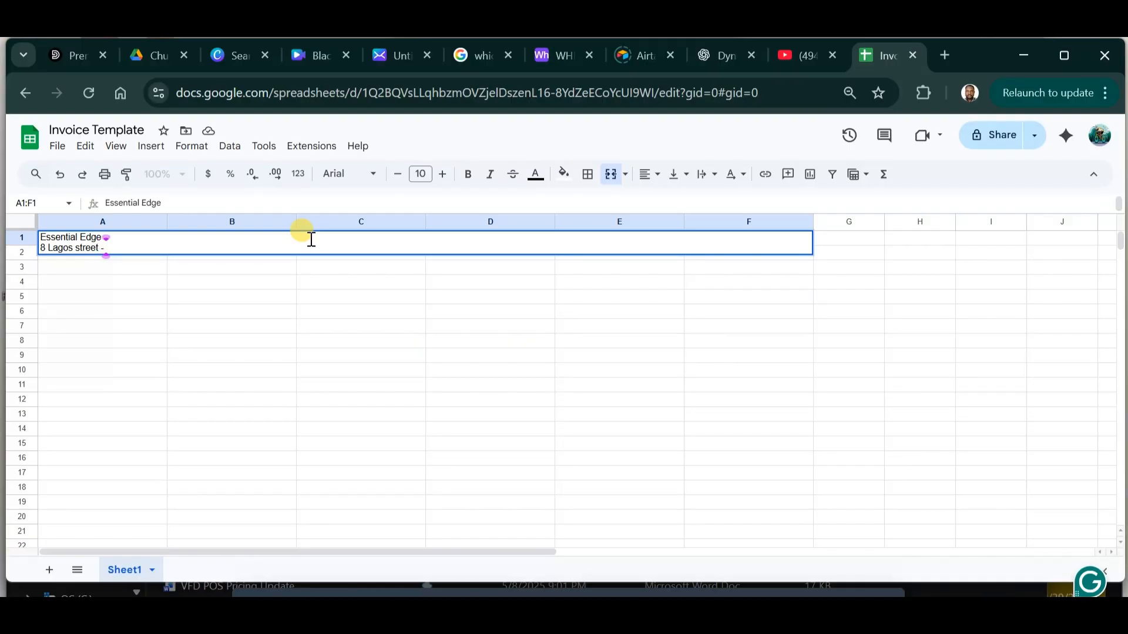
{"action": "type", "text": "234567890 - "}
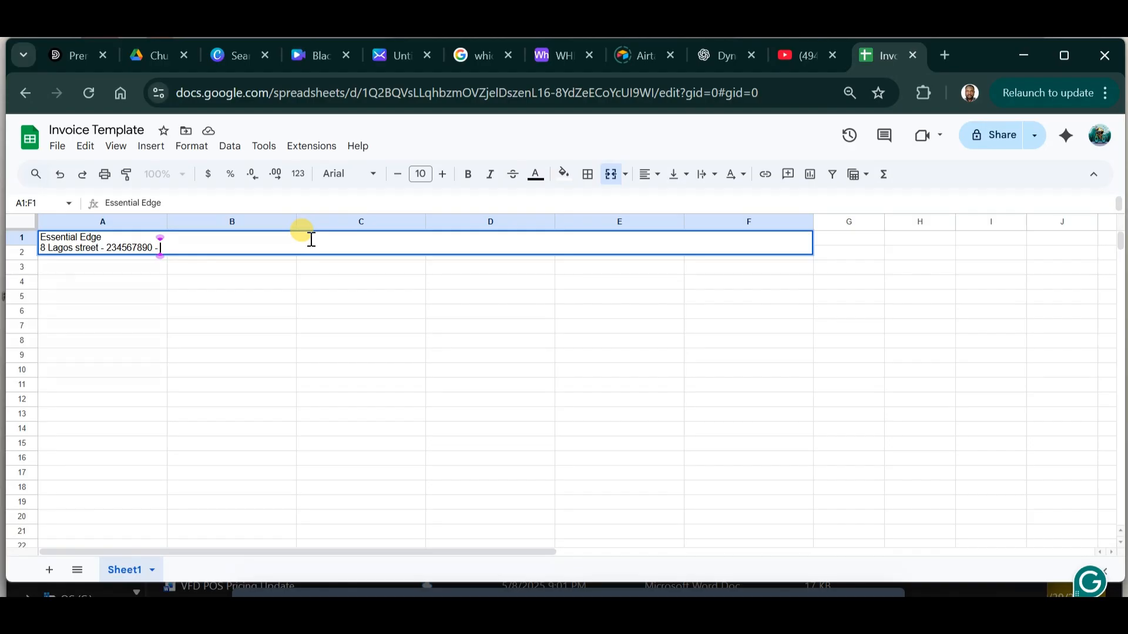
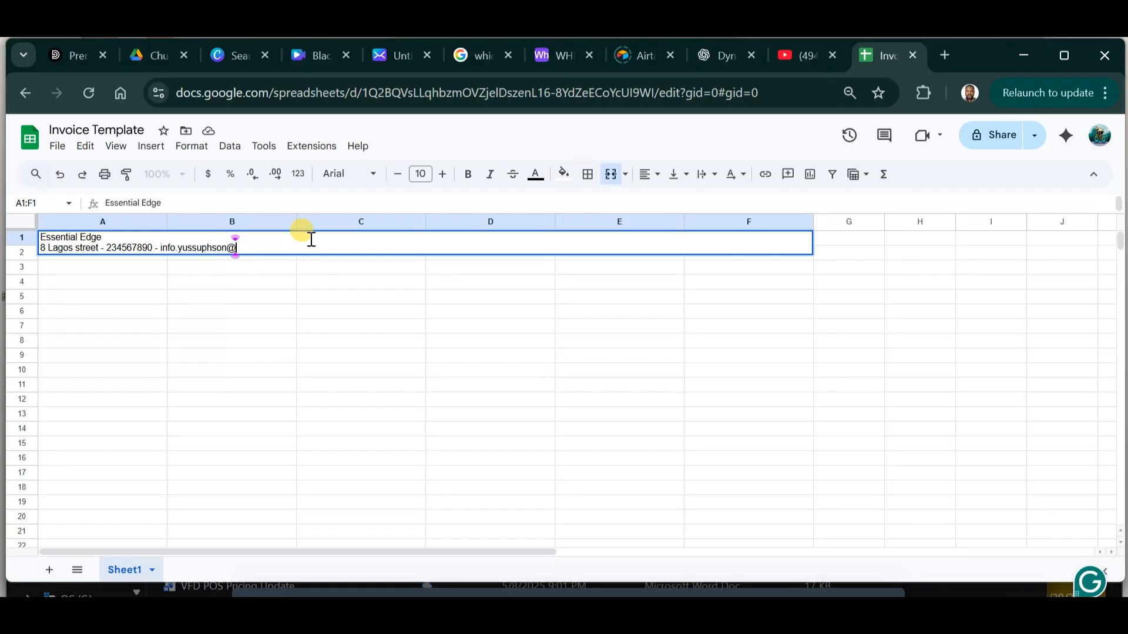
{"action": "key", "text": "Return"}
Centre the two-line heading across A1:F1.
{"action": "left_click", "coordinate": [147, 248]}
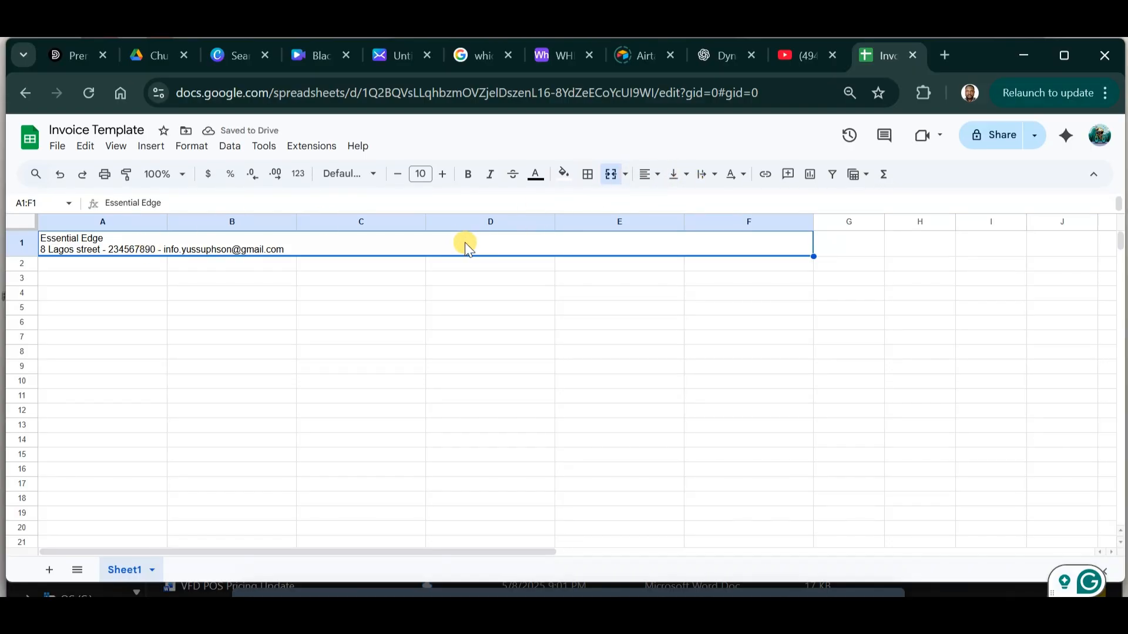
{"action": "left_click", "coordinate": [650, 174]}
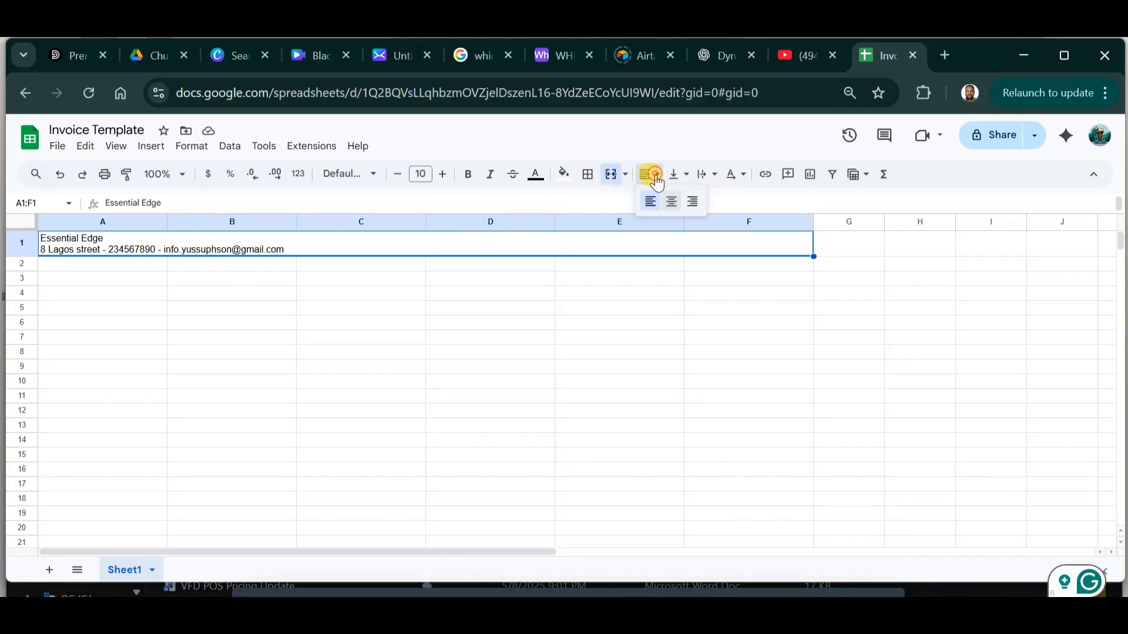
{"action": "left_click", "coordinate": [675, 207]}
{"action": "left_click", "coordinate": [468, 322]}
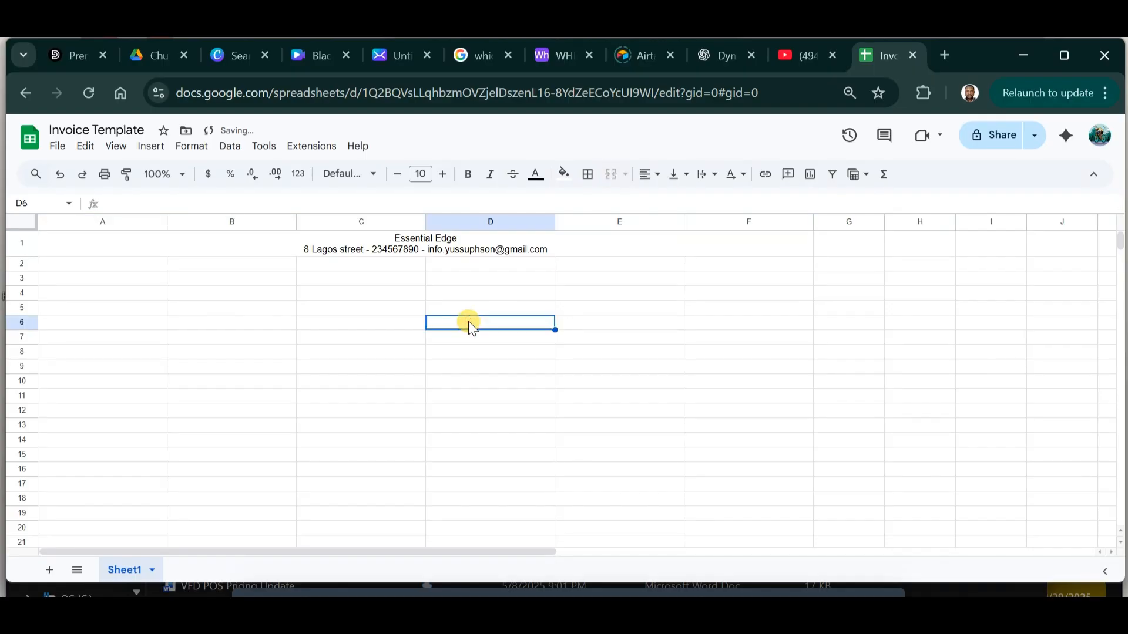
Make the Essential Edge line bold at 18 pt.
{"action": "triple_click", "coordinate": [417, 238]}
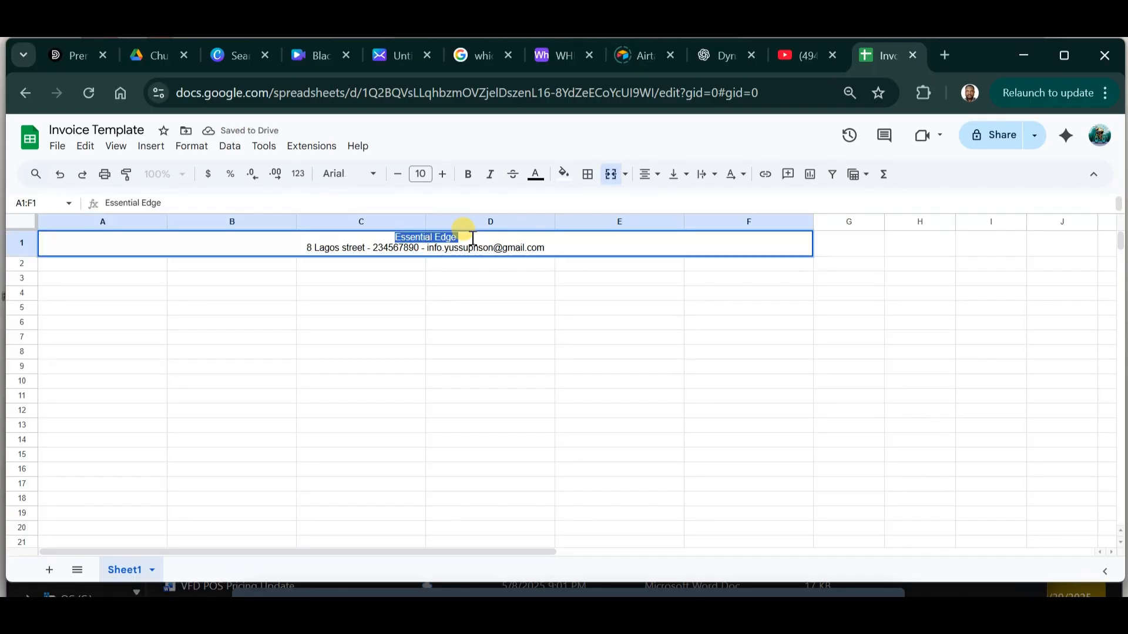
{"action": "left_click", "coordinate": [467, 176]}
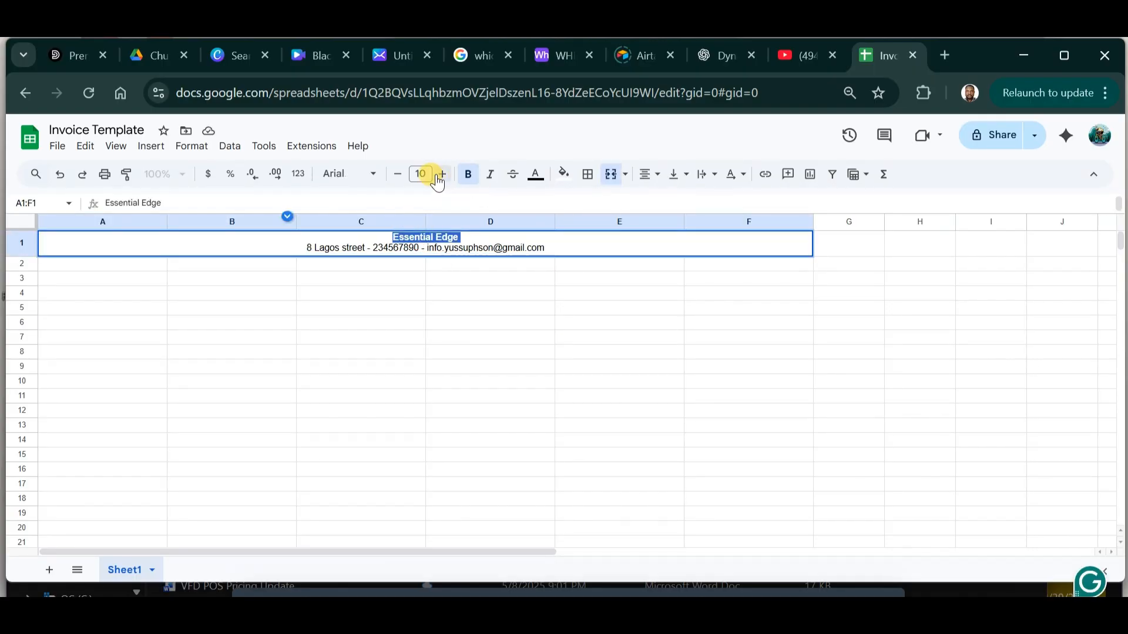
{"action": "left_click", "coordinate": [442, 176]}
{"action": "left_click", "coordinate": [442, 175]}
{"action": "left_click", "coordinate": [442, 175]}
{"action": "left_click", "coordinate": [442, 175]}
{"action": "left_click", "coordinate": [442, 175]}
{"action": "left_click", "coordinate": [442, 175]}
{"action": "left_click", "coordinate": [442, 175]}
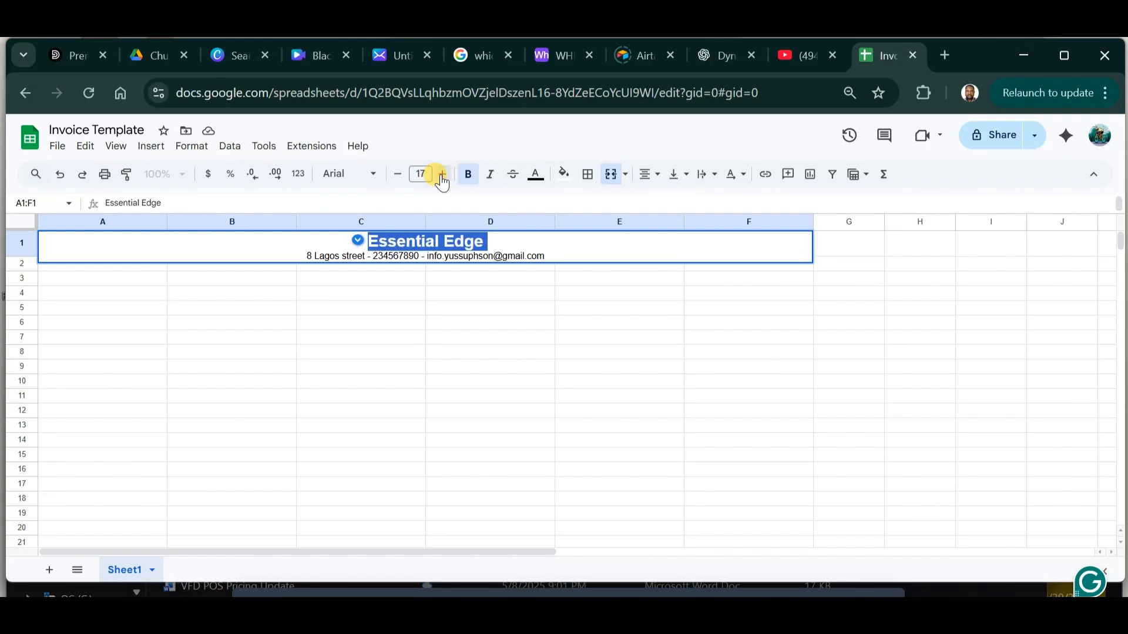
{"action": "left_click", "coordinate": [442, 175]}
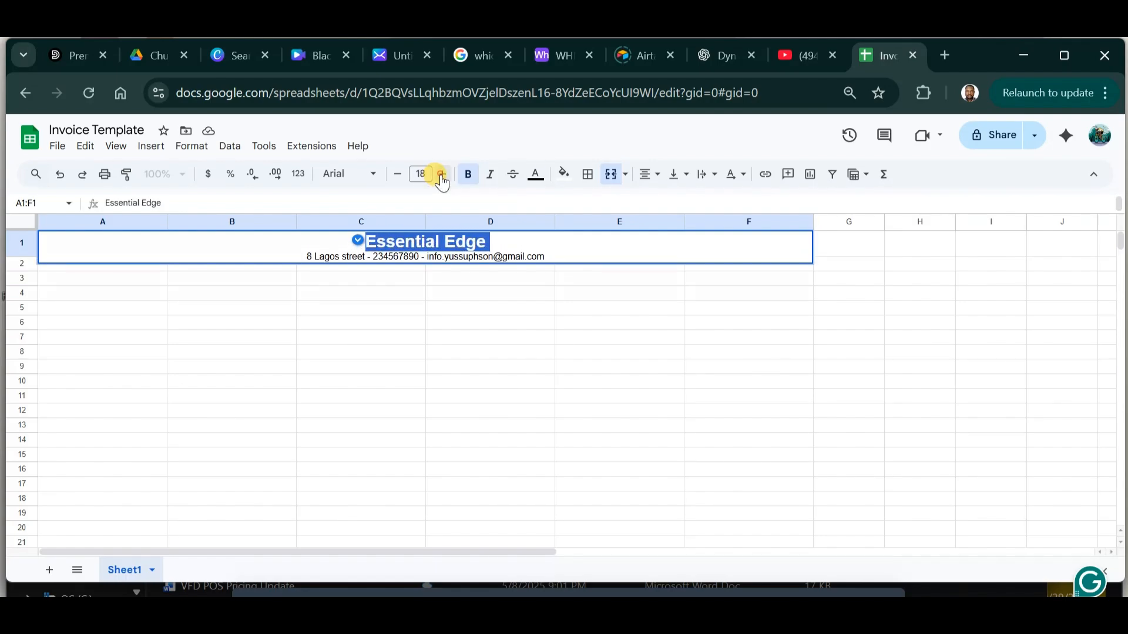
{"action": "left_click", "coordinate": [465, 289]}
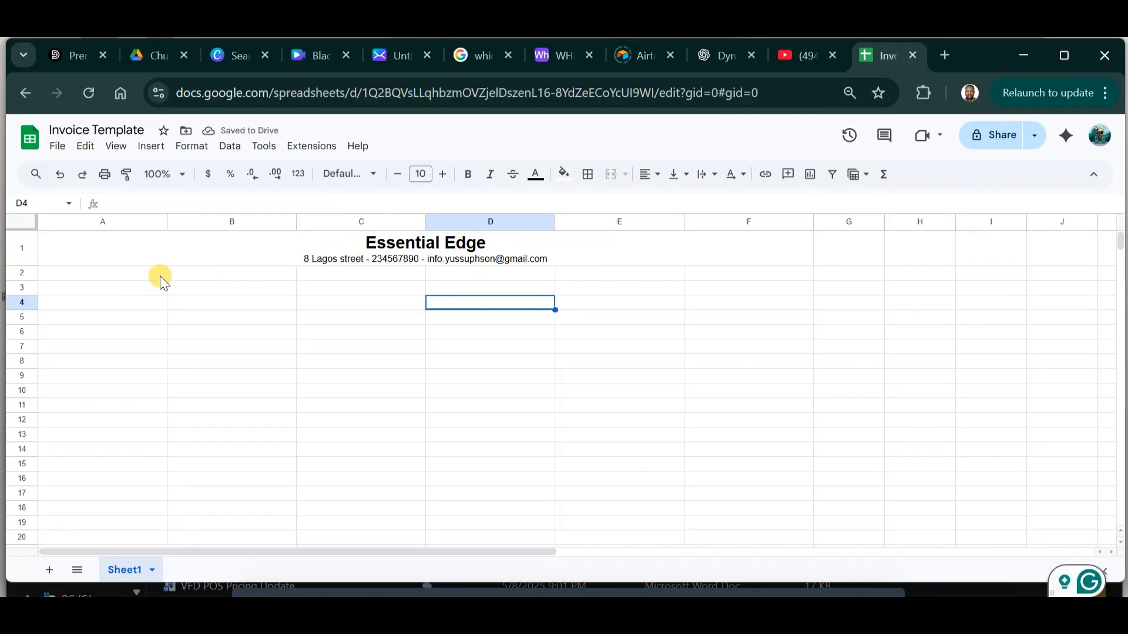
Merge A3:F3 and type INVOICE into it.
{"action": "left_click_drag", "start_coordinate": [90, 276], "coordinate": [594, 273]}
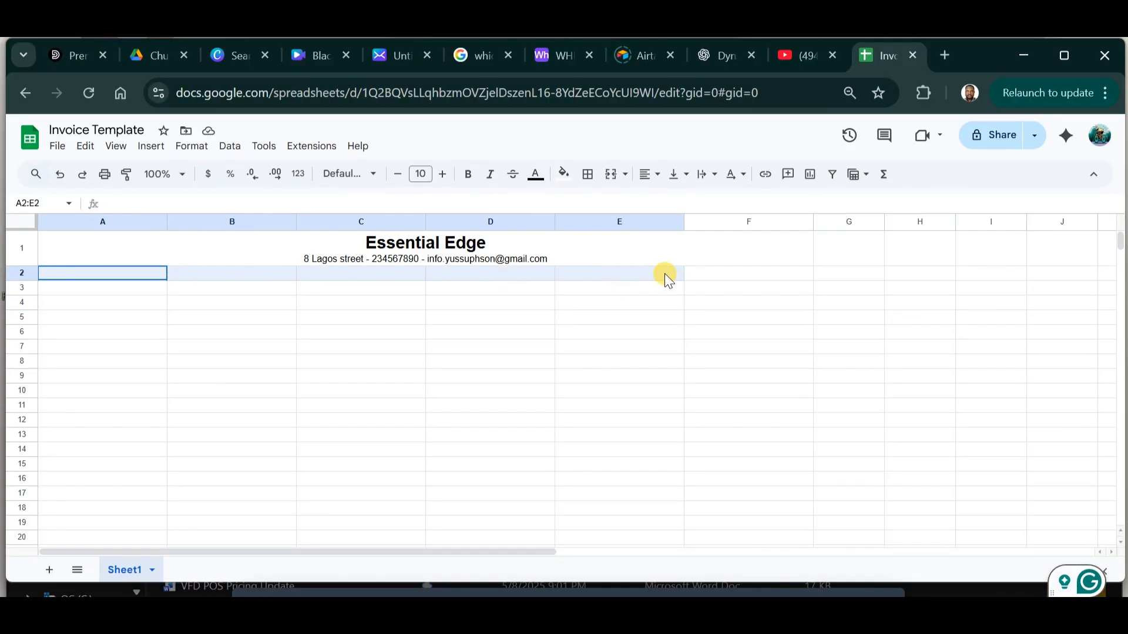
{"action": "left_click_drag", "start_coordinate": [665, 273], "coordinate": [732, 277]}
{"action": "left_click", "coordinate": [56, 287]}
{"action": "left_click", "coordinate": [22, 287]}
{"action": "left_click", "coordinate": [141, 340]}
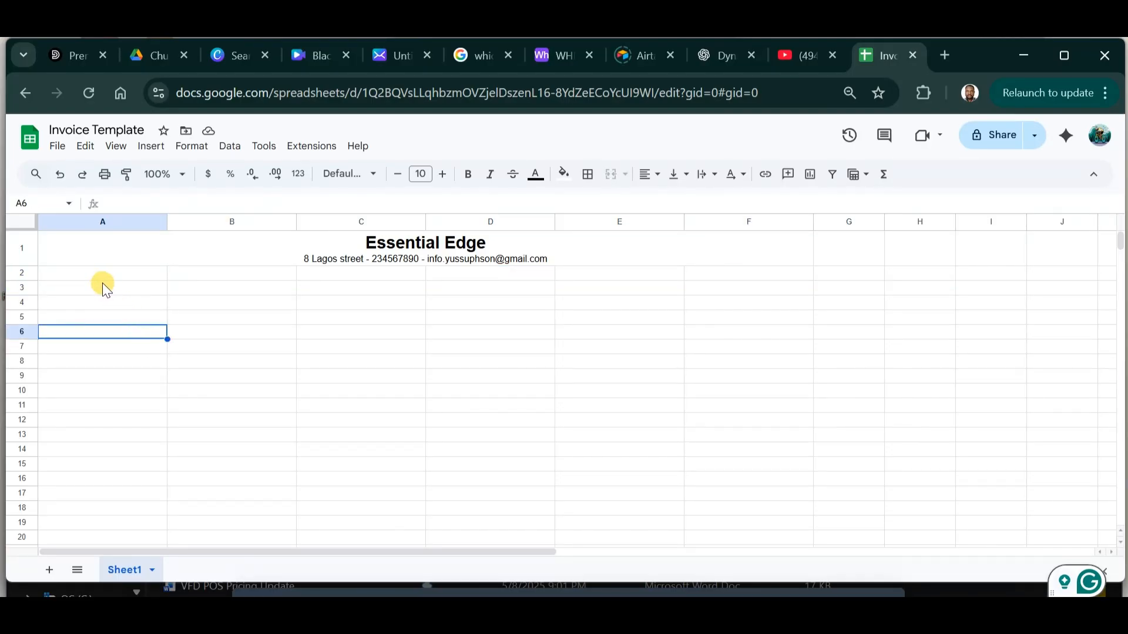
{"action": "left_click_drag", "start_coordinate": [119, 291], "coordinate": [777, 291]}
{"action": "left_click", "coordinate": [610, 174]}
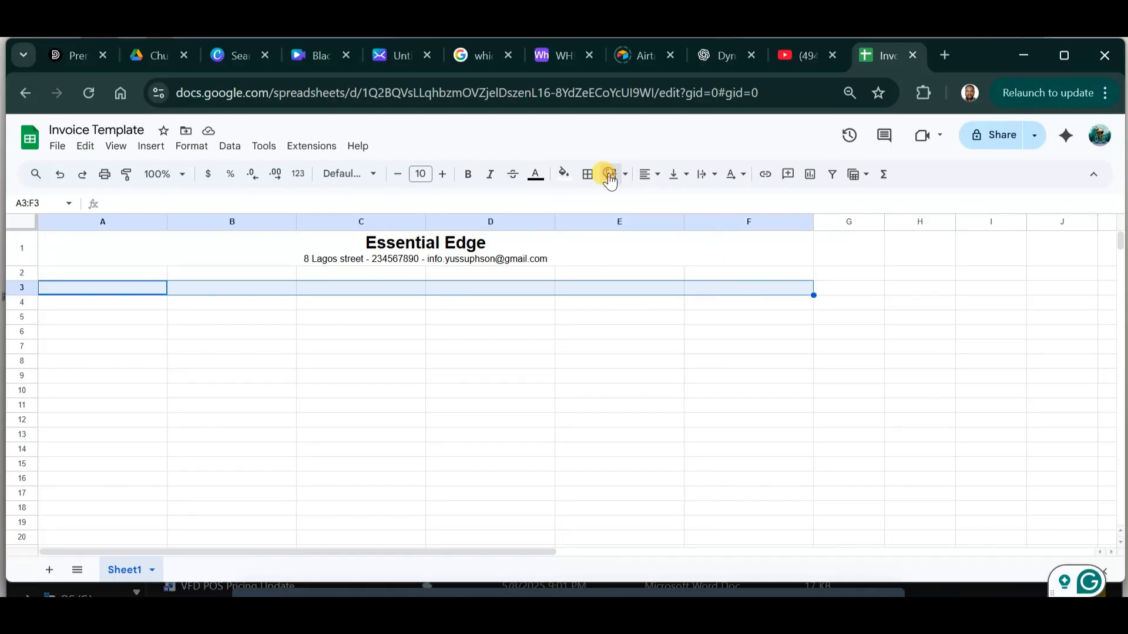
{"action": "double_click", "coordinate": [374, 289]}
{"action": "type", "text": "INVOICE"}
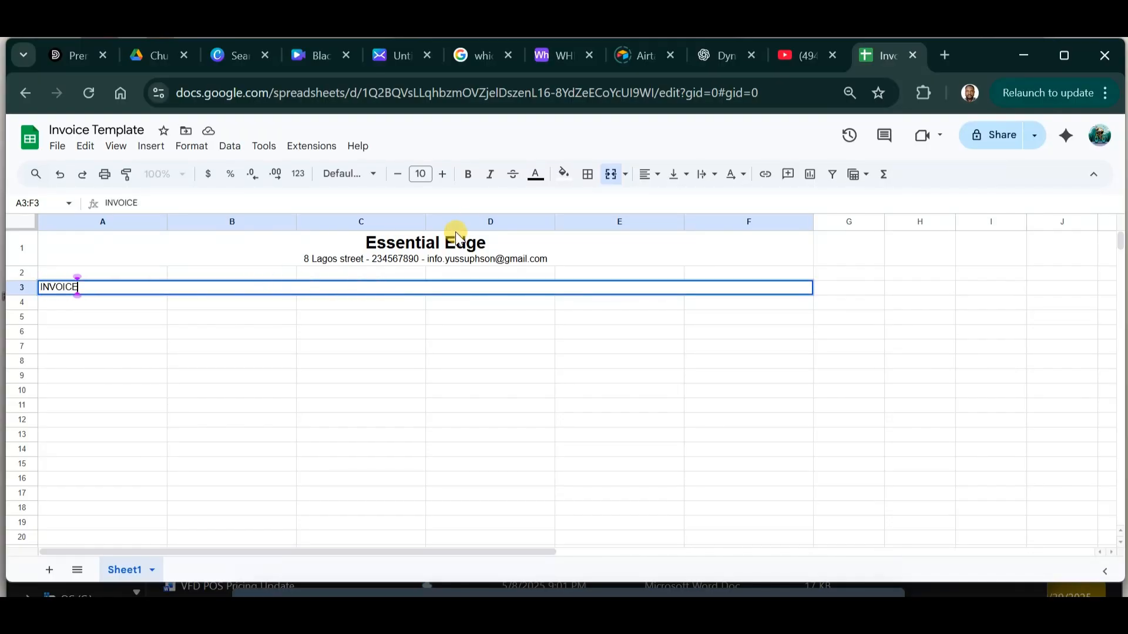
{"action": "left_click", "coordinate": [468, 177]}
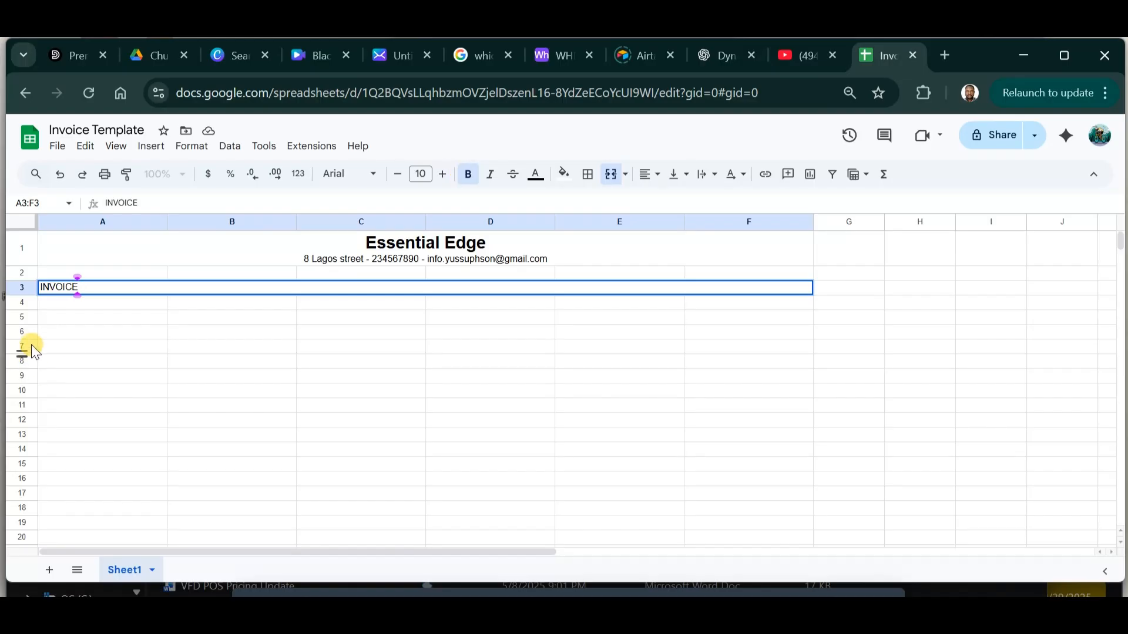
Make INVOICE bold, 17 pt and centred.
{"action": "left_click_drag", "start_coordinate": [83, 287], "coordinate": [26, 287]}
{"action": "left_click", "coordinate": [469, 174]}
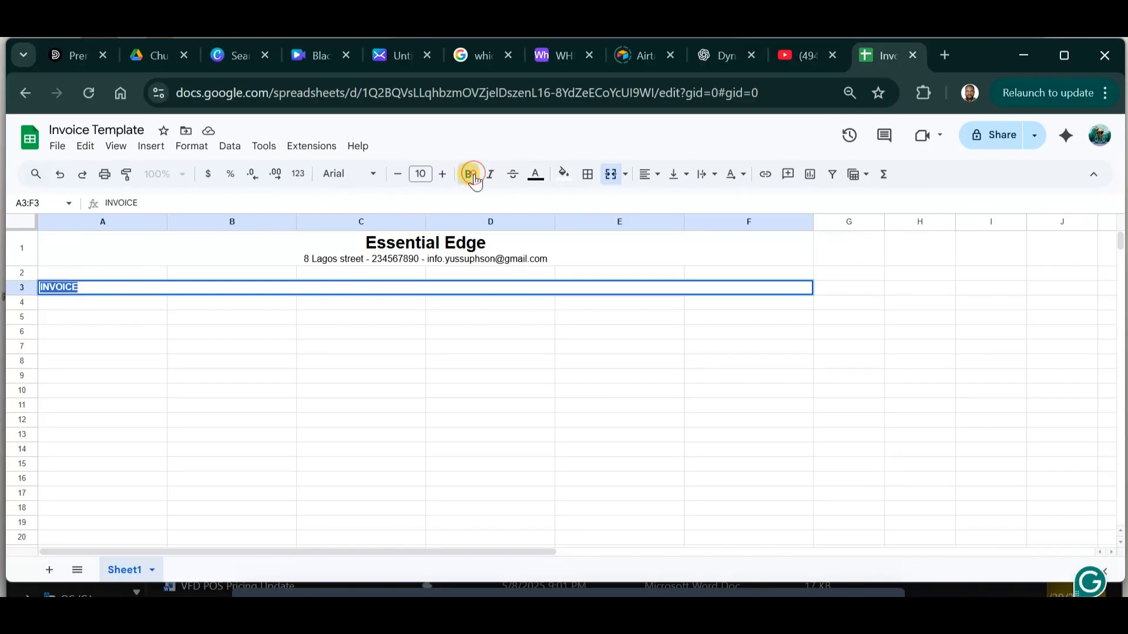
{"action": "left_click", "coordinate": [443, 175]}
{"action": "left_click", "coordinate": [443, 175]}
{"action": "left_click", "coordinate": [443, 175]}
{"action": "left_click", "coordinate": [443, 175]}
{"action": "left_click", "coordinate": [443, 175]}
{"action": "left_click", "coordinate": [444, 175]}
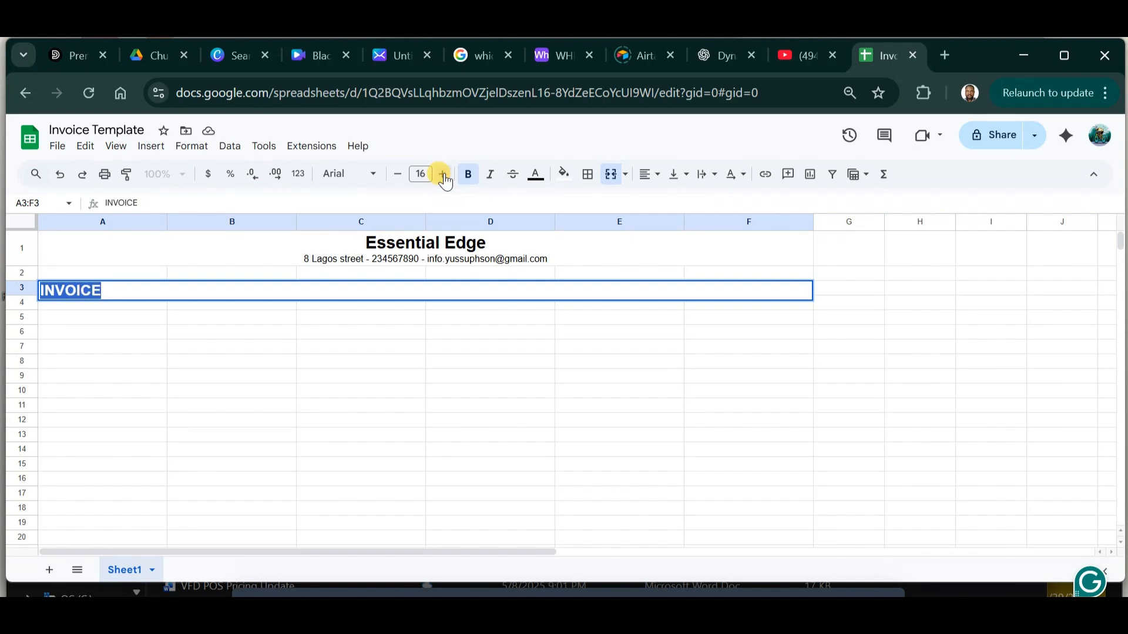
{"action": "left_click", "coordinate": [444, 176]}
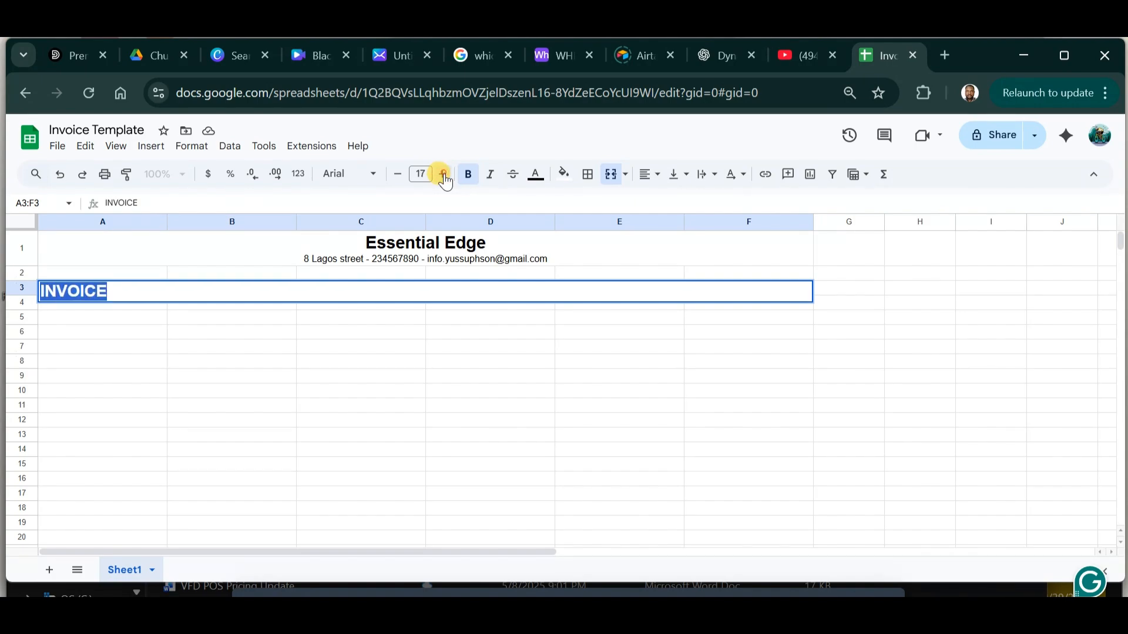
{"action": "left_click", "coordinate": [648, 174]}
{"action": "left_click", "coordinate": [672, 202]}
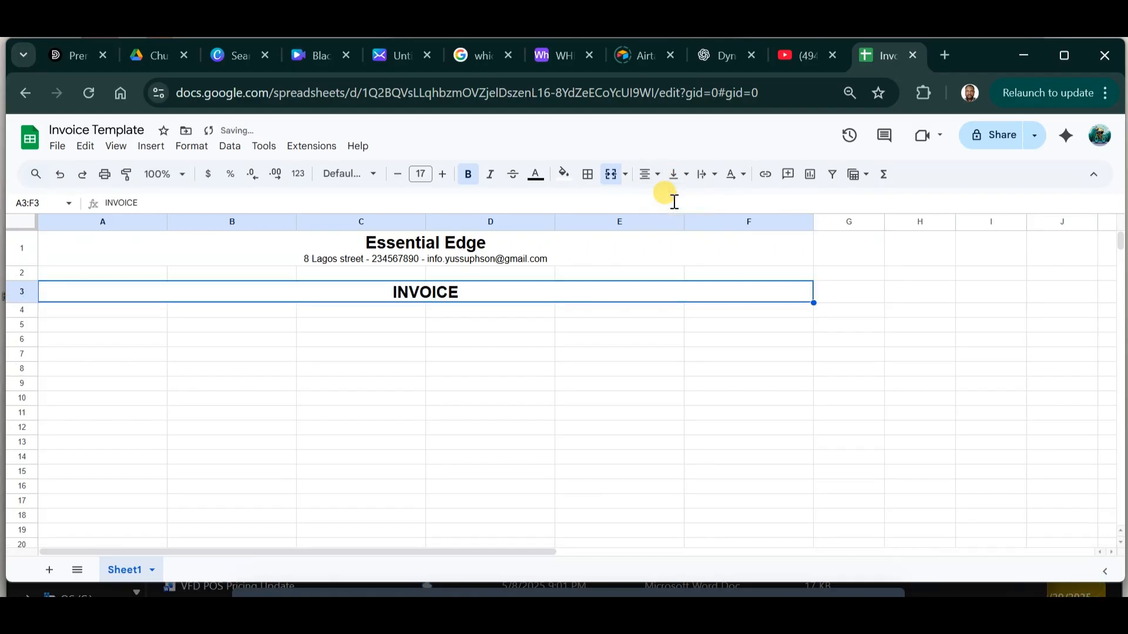
{"action": "left_click", "coordinate": [485, 346]}
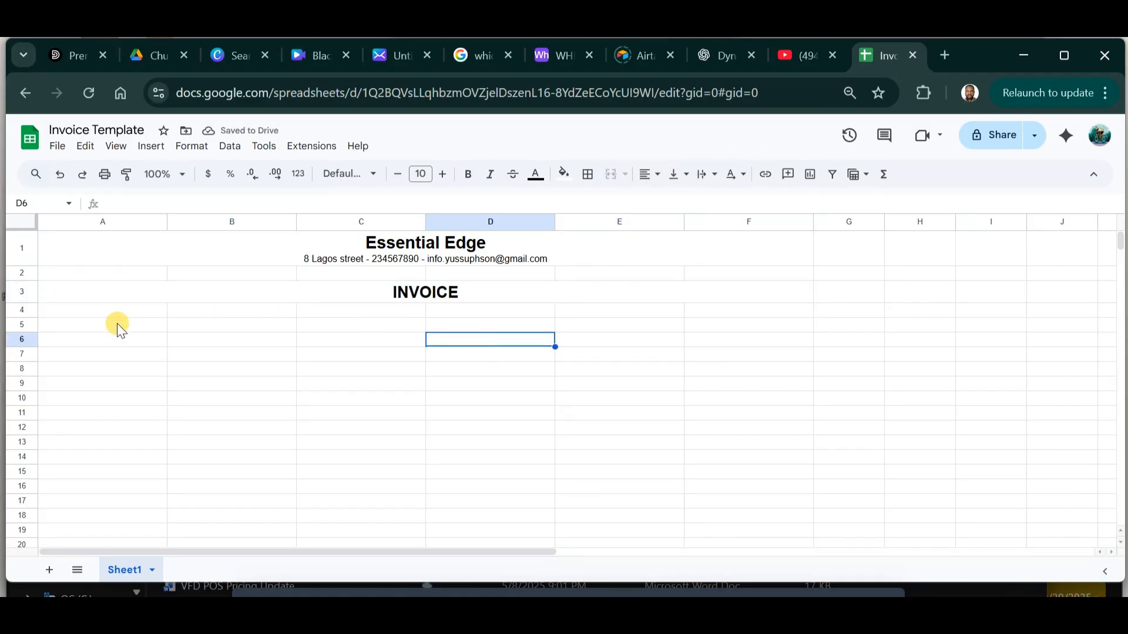
Fill row 4 with 'Invoice Number:', Inv-001, 'Date:' and =TODAY().
{"action": "left_click", "coordinate": [95, 314]}
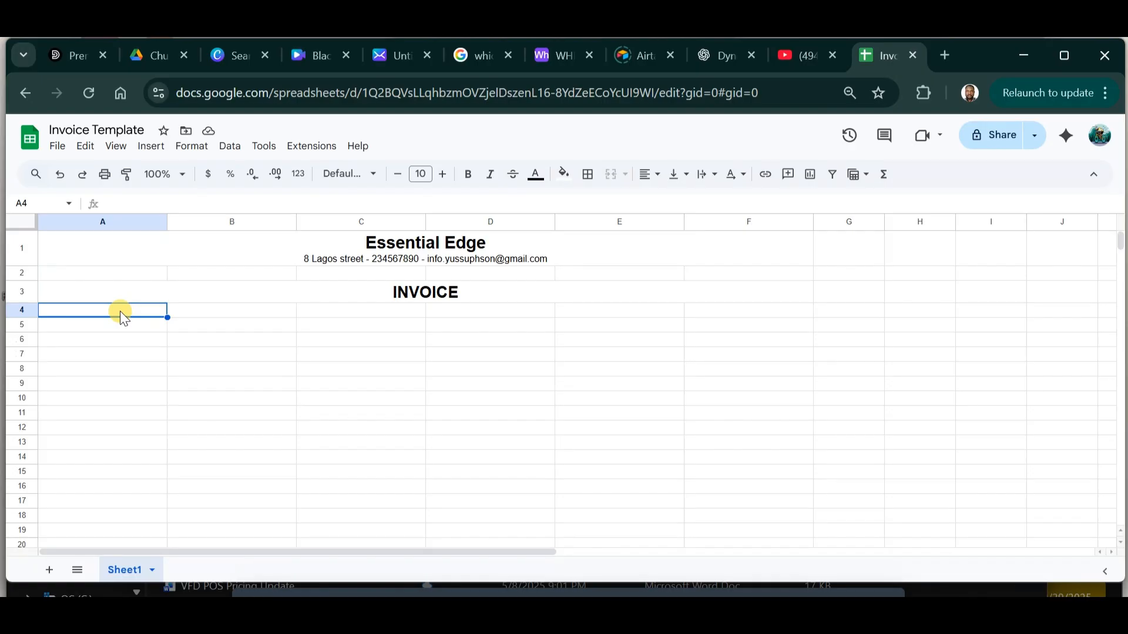
{"action": "type", "text": "Invoice"}
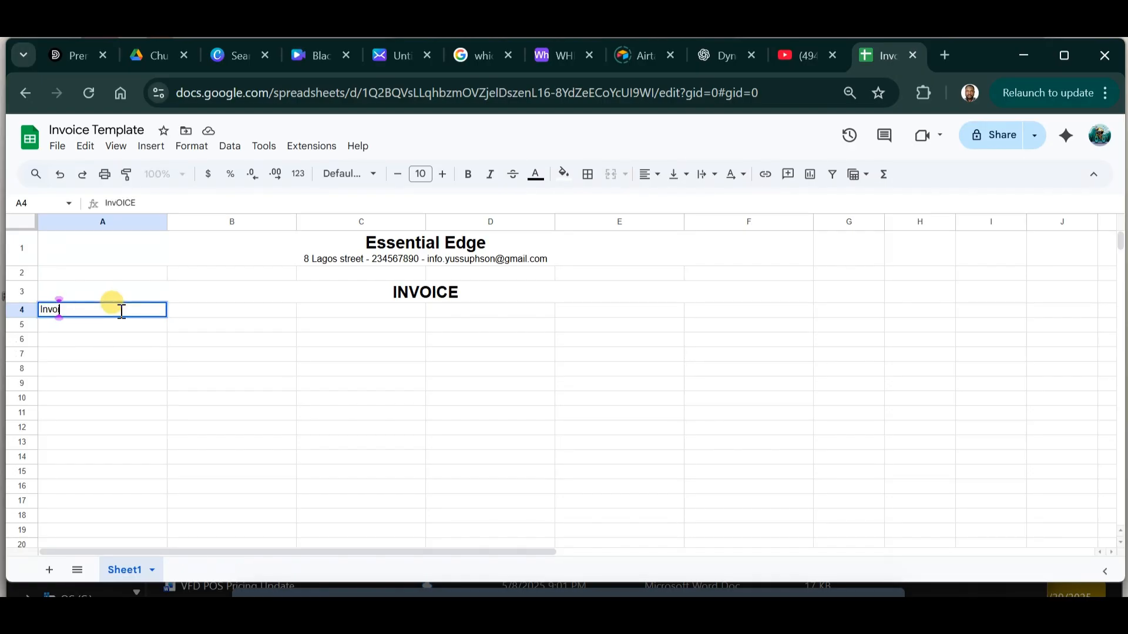
{"action": "type", "text": " Un"}
{"action": "key", "text": "BackSpace"}
{"action": "key", "text": "BackSpace"}
{"action": "type", "text": "Number:"}
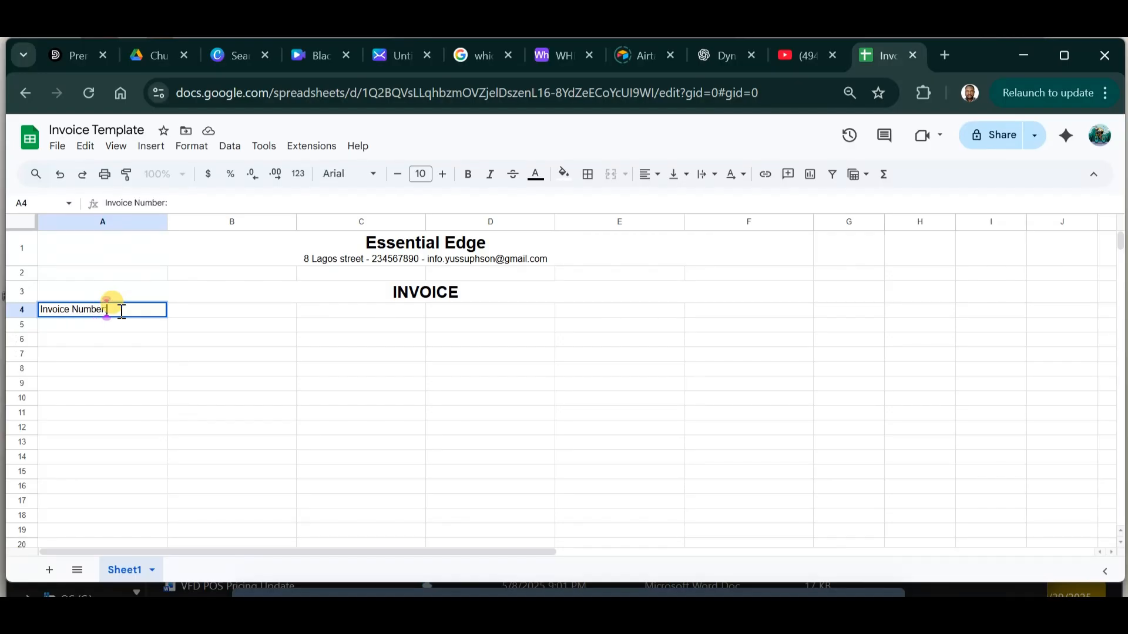
{"action": "left_click", "coordinate": [206, 312]}
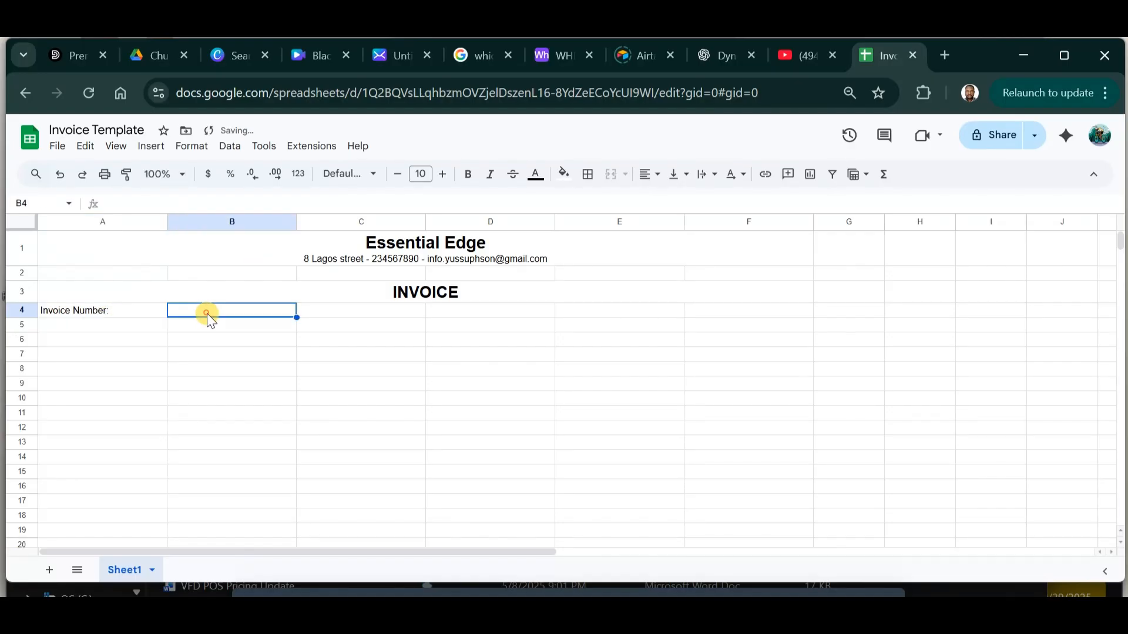
{"action": "double_click", "coordinate": [208, 314]}
{"action": "type", "text": "Inv-001"}
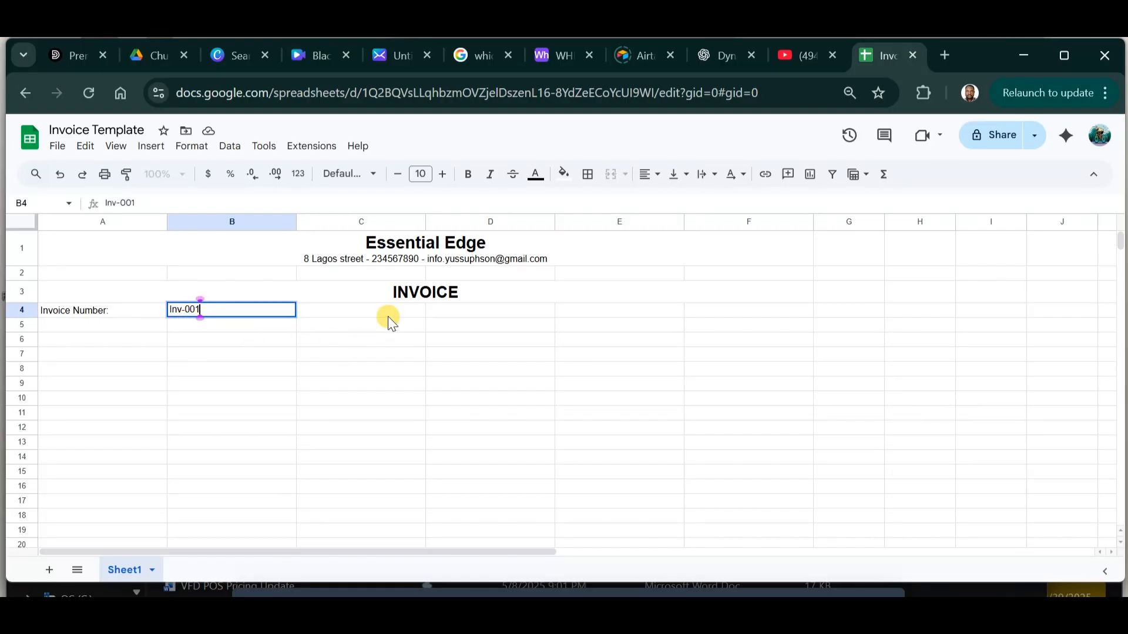
{"action": "left_click", "coordinate": [387, 318]}
{"action": "type", "text": "Date:"}
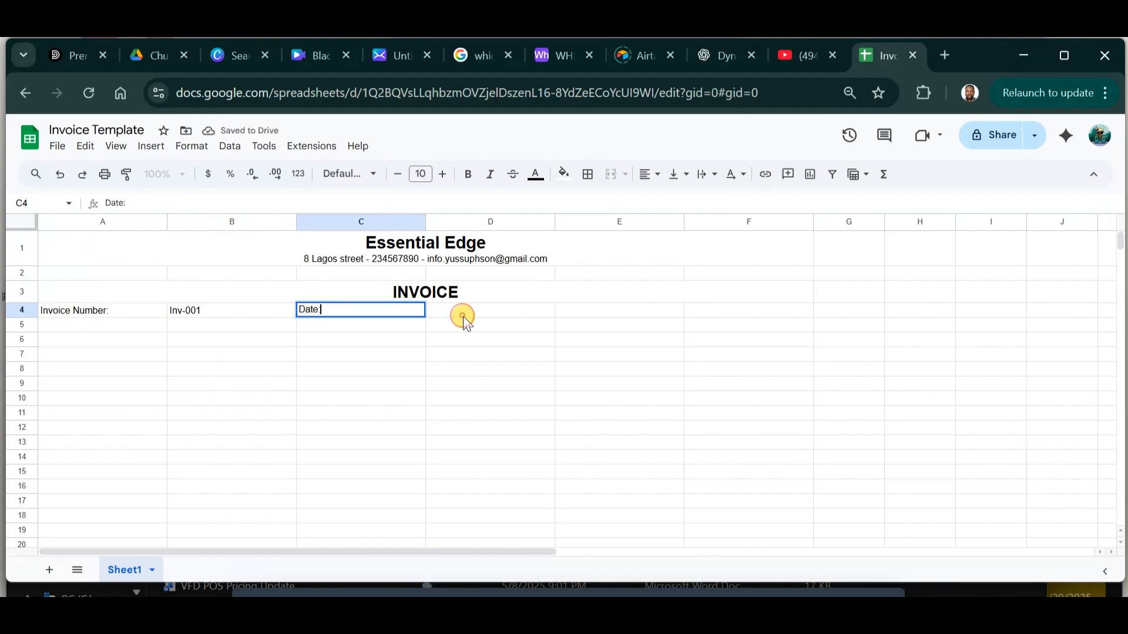
{"action": "left_click", "coordinate": [453, 312]}
{"action": "type", "text": "=tod"}
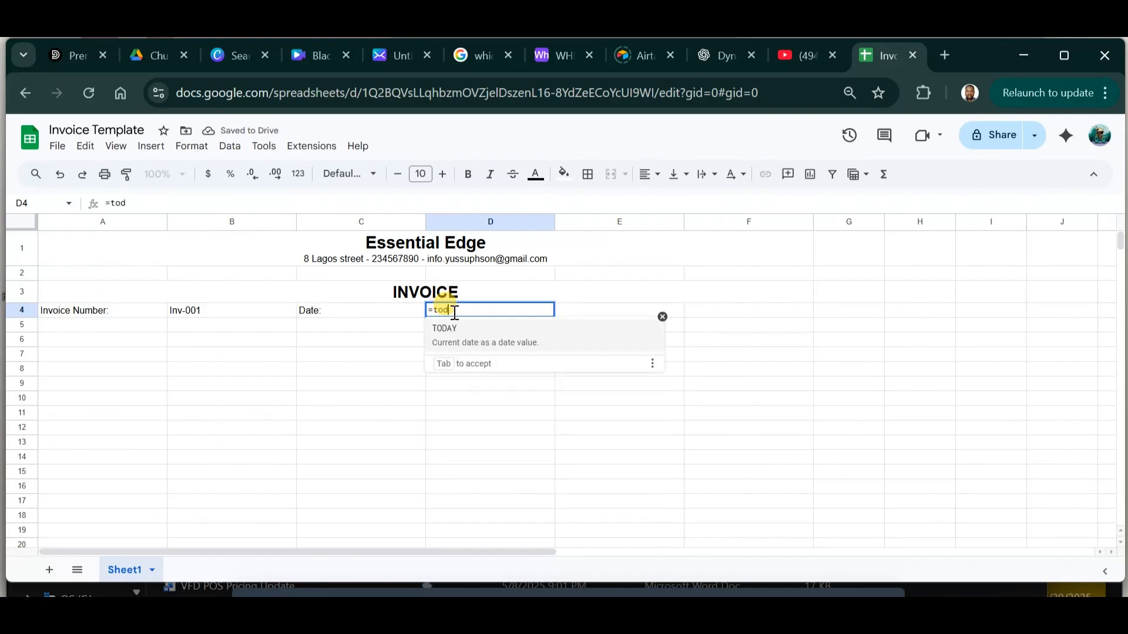
{"action": "type", "text": "ay"}
{"action": "key", "text": "Tab"}
{"action": "key", "text": "Return"}
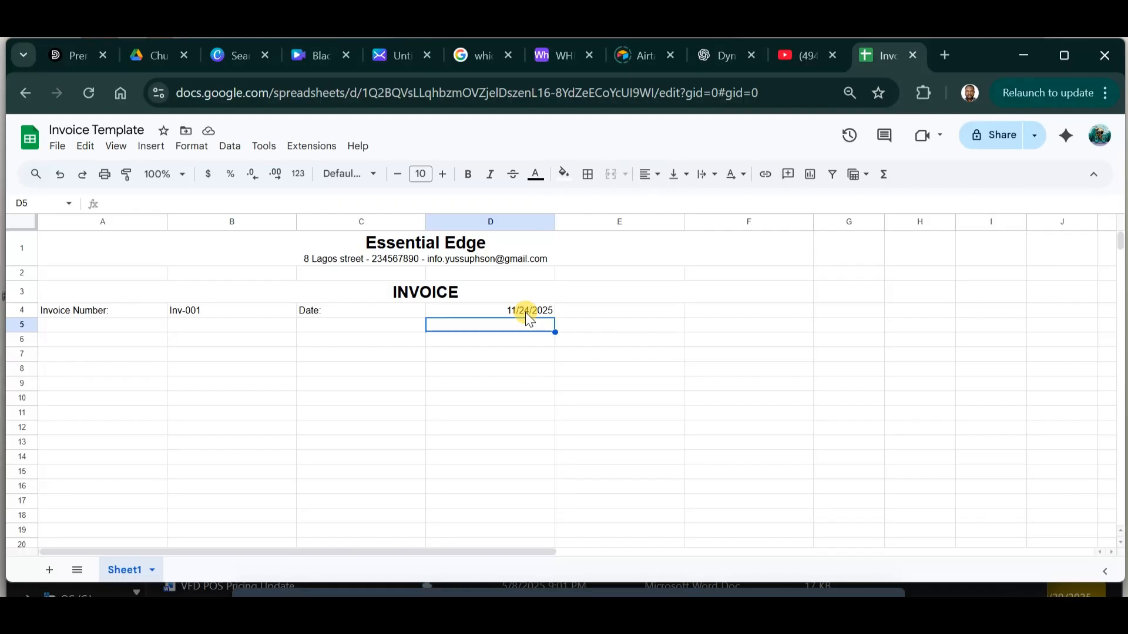
Put 'Bill To:' in A5 and the customer's name in B5.
{"action": "left_click", "coordinate": [133, 325]}
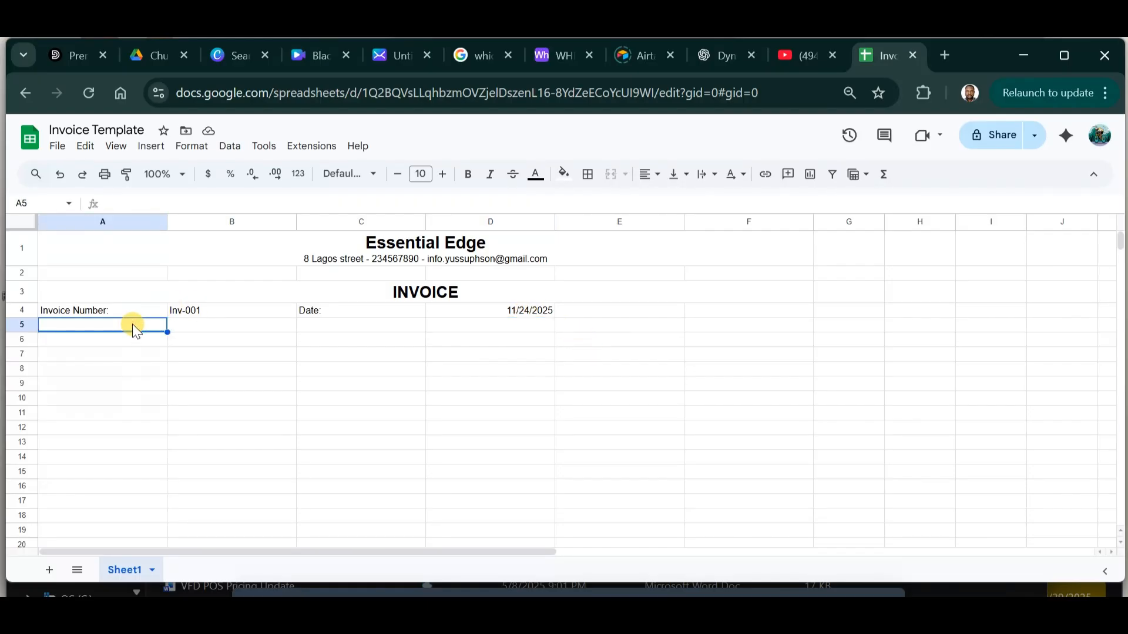
{"action": "type", "text": "Bill T"}
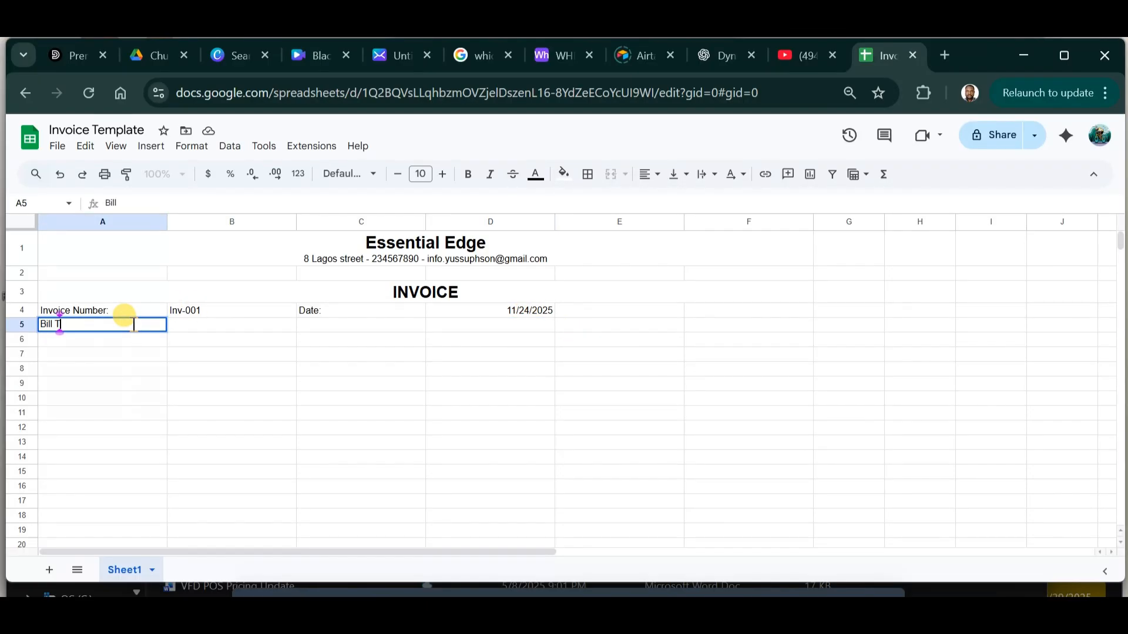
{"action": "type", "text": "o:"}
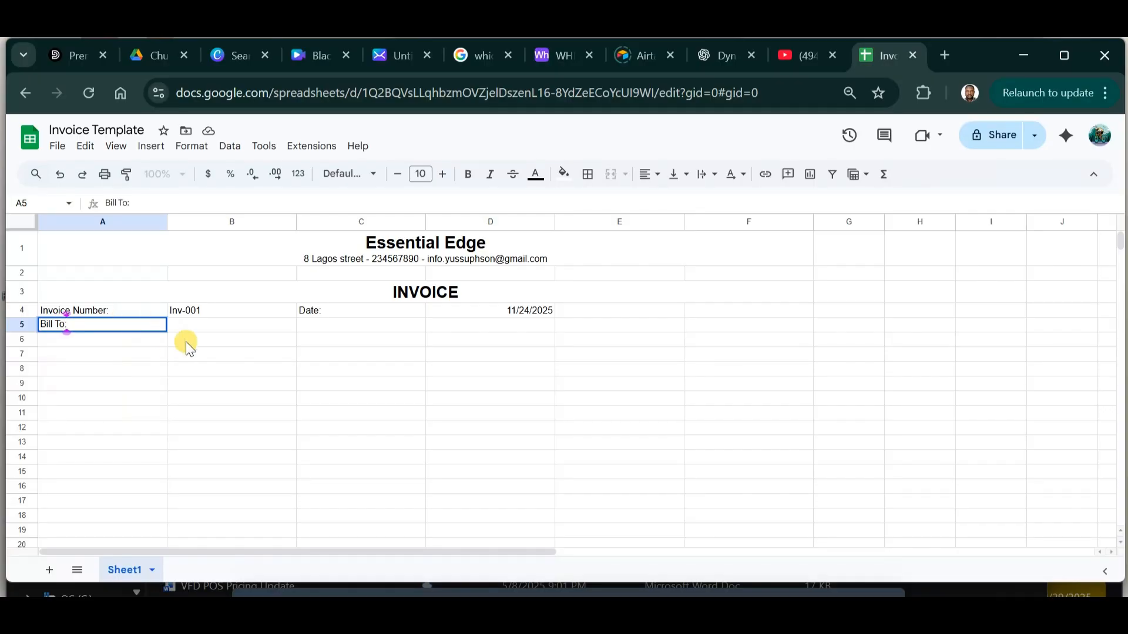
{"action": "left_click", "coordinate": [215, 341]}
{"action": "left_click", "coordinate": [201, 325]}
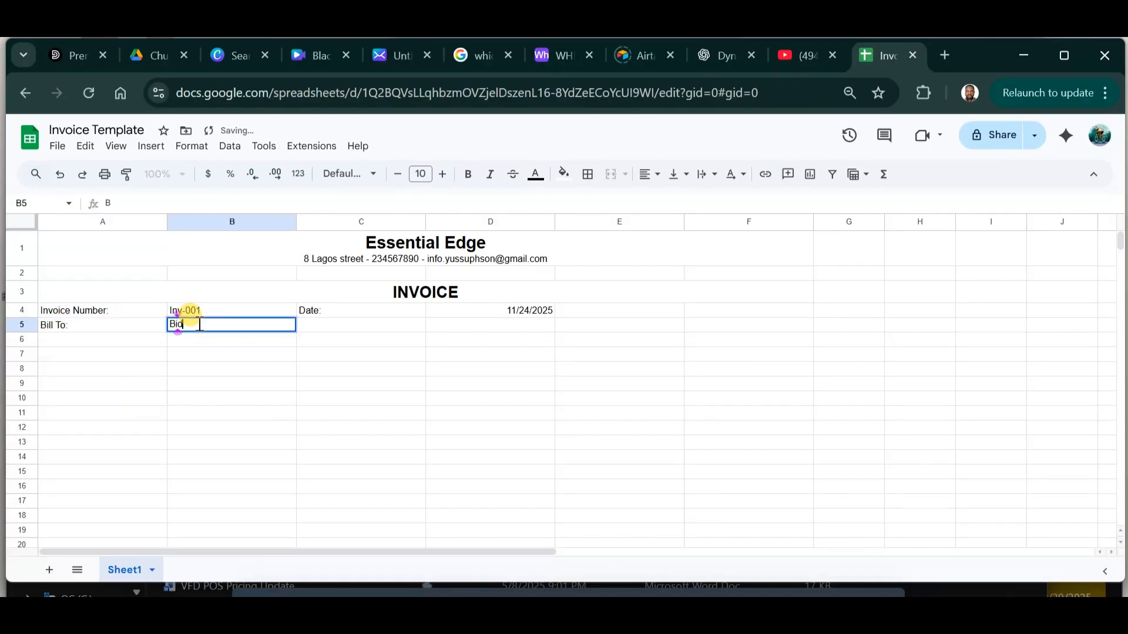
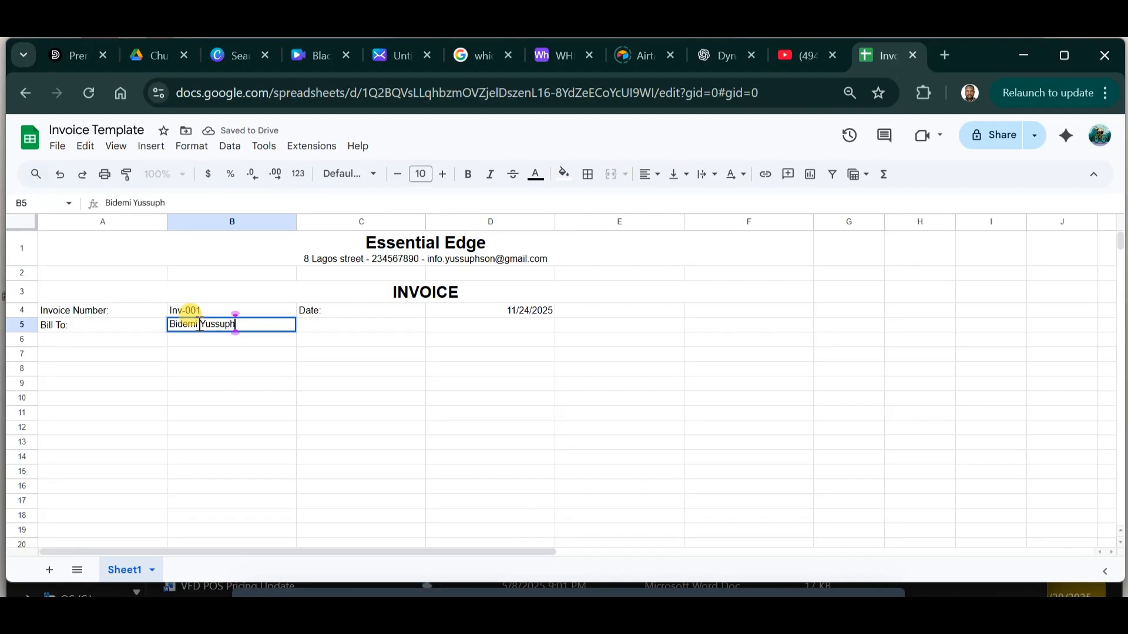
{"action": "left_click", "coordinate": [272, 399]}
Bold the Invoice Number, Bill To and Date labels.
{"action": "left_click", "coordinate": [94, 313]}
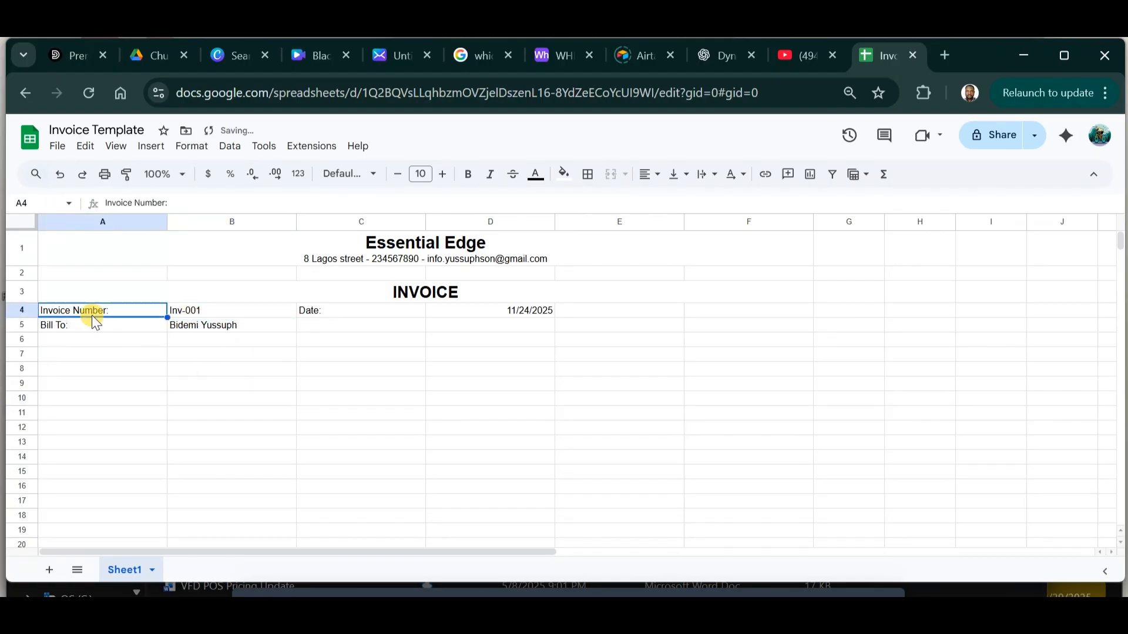
{"action": "left_click_drag", "start_coordinate": [111, 312], "coordinate": [111, 326]}
{"action": "left_click", "coordinate": [465, 174]}
{"action": "left_click", "coordinate": [315, 311]}
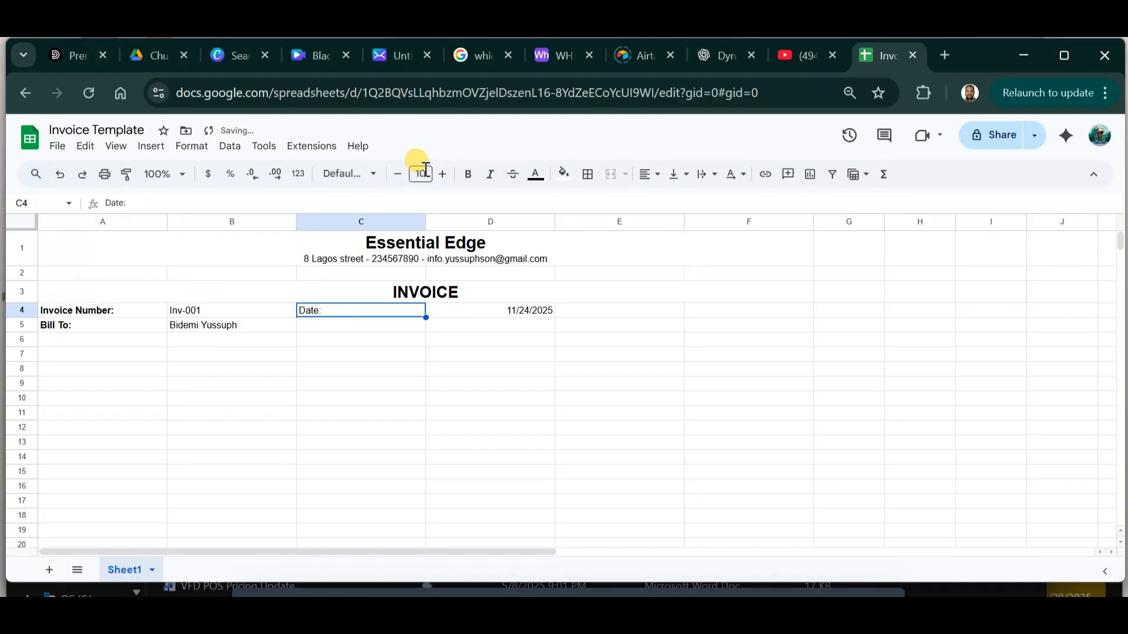
{"action": "left_click", "coordinate": [467, 175]}
{"action": "left_click", "coordinate": [454, 383]}
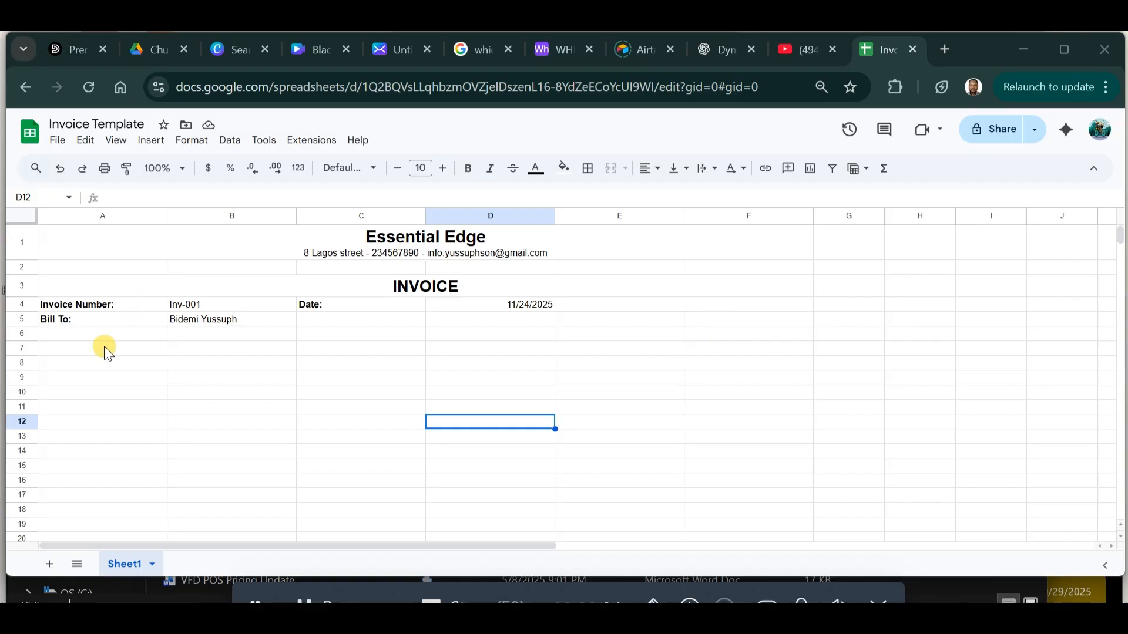
{"action": "left_click", "coordinate": [82, 370]}
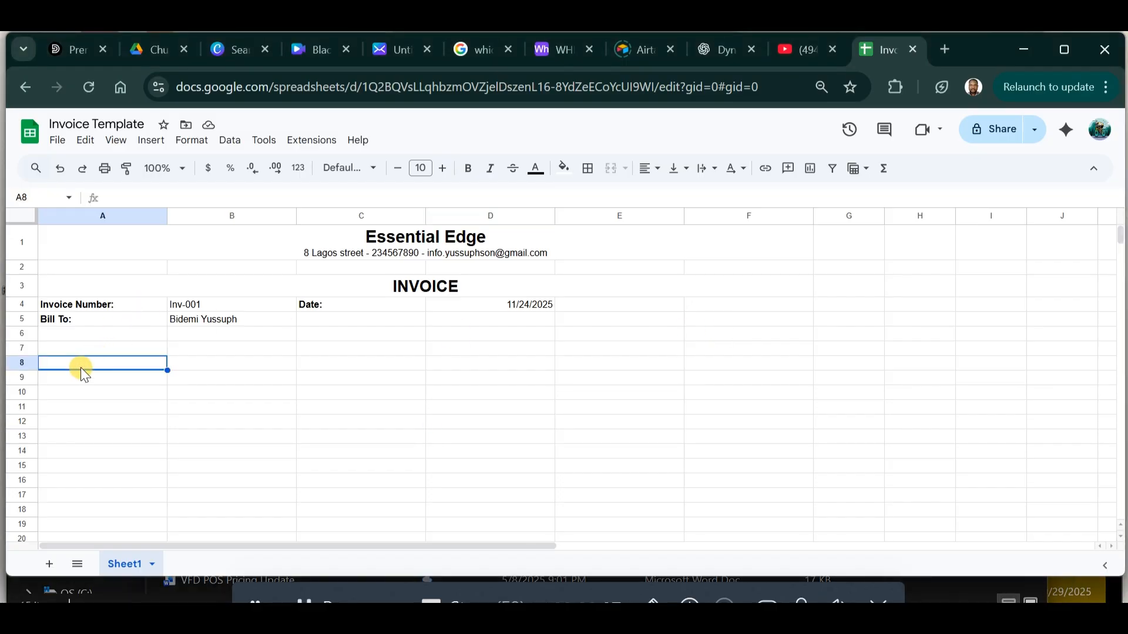
Type headers Item Description, Quantity, Unit Price, Total and Note across row 8.
{"action": "type", "text": "Item Description"}
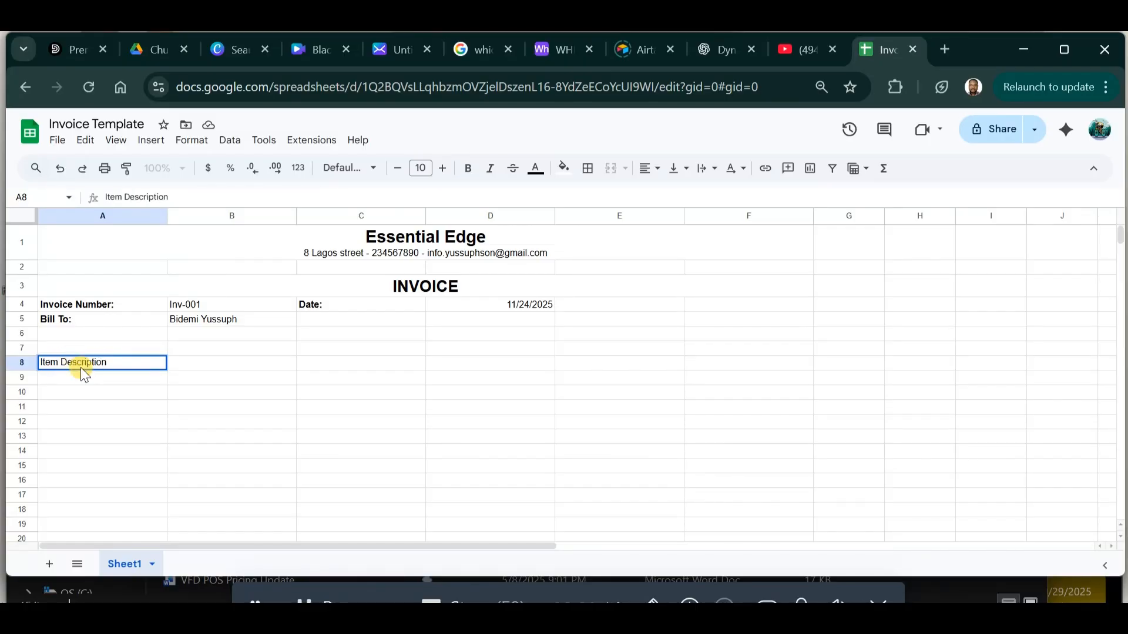
{"action": "key", "text": "Tab"}
{"action": "type", "text": "Quantity"}
{"action": "key", "text": "Tab"}
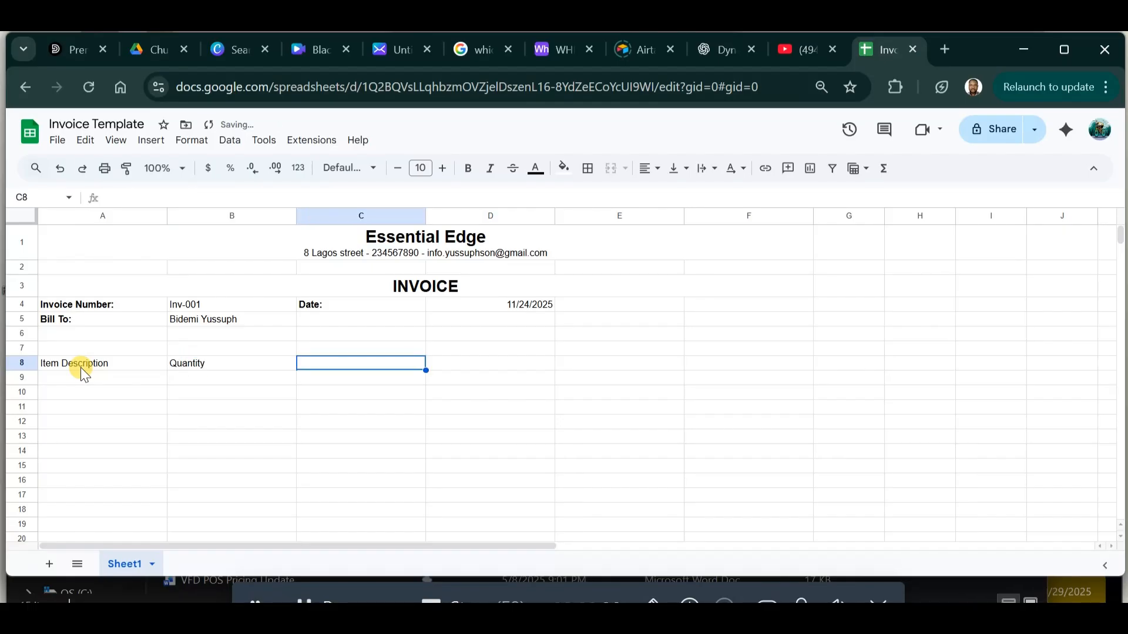
{"action": "type", "text": "Unit Price"}
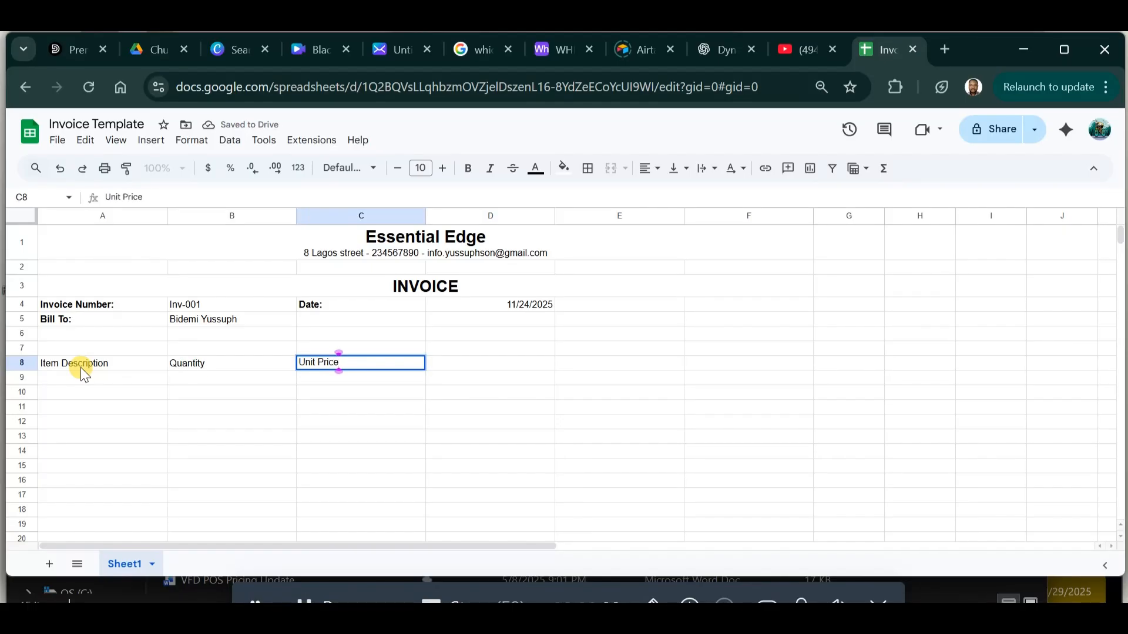
{"action": "key", "text": "Tab"}
{"action": "type", "text": "Total"}
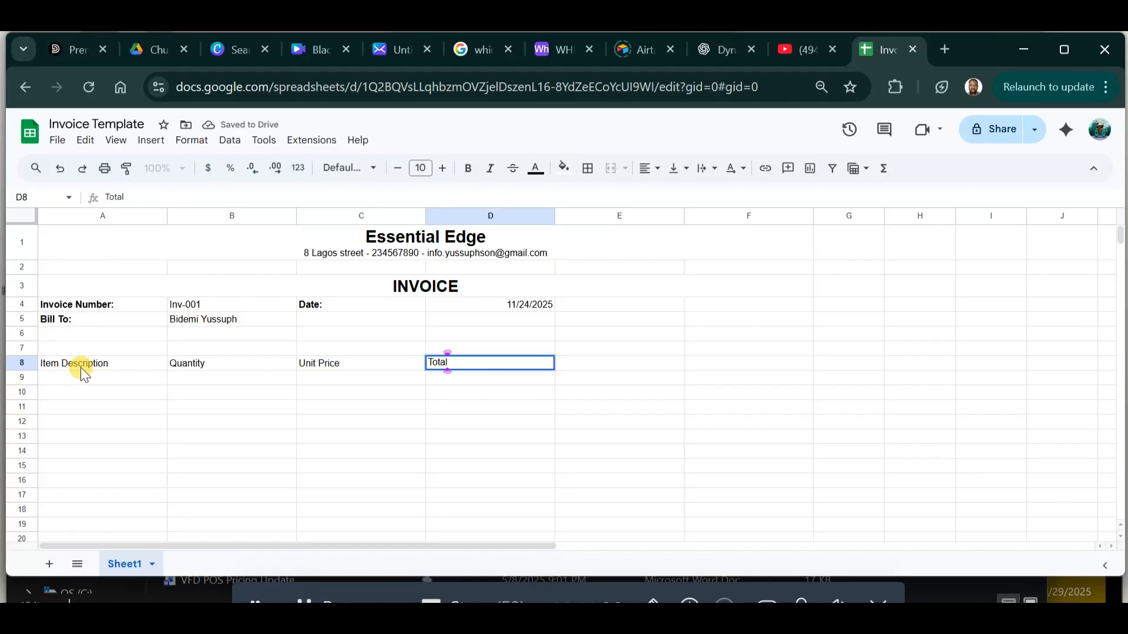
{"action": "key", "text": "Tab"}
{"action": "type", "text": "Note"}
{"action": "key", "text": "Return"}
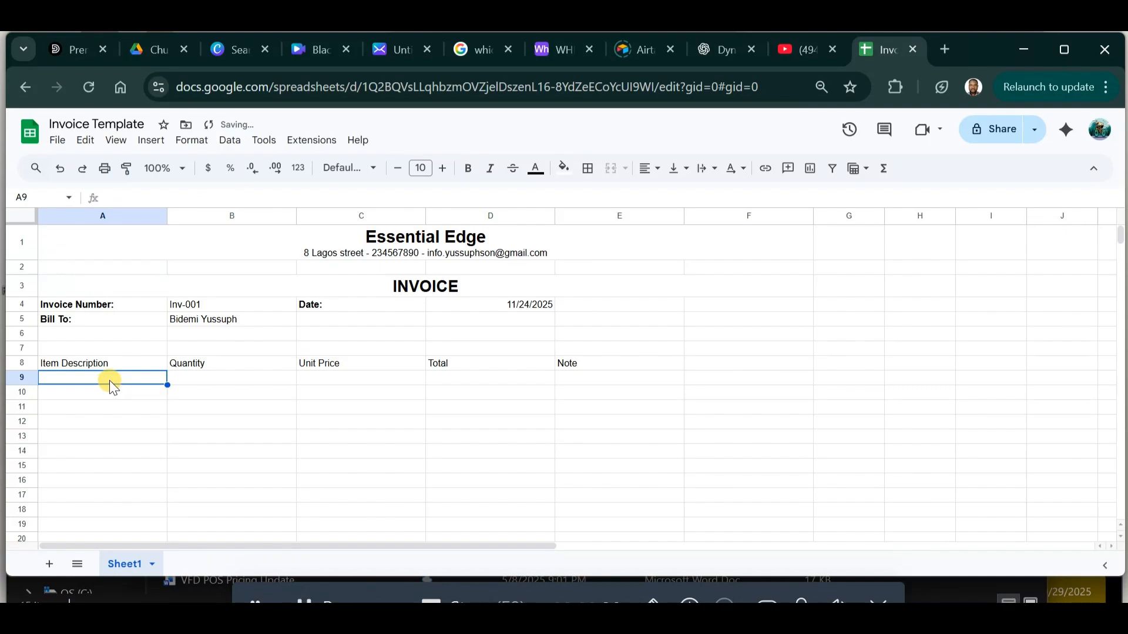
Add items Graphic Design Services (2, 15000) and Printing Cost (1, 5000).
{"action": "type", "text": "Graphic Design Services"}
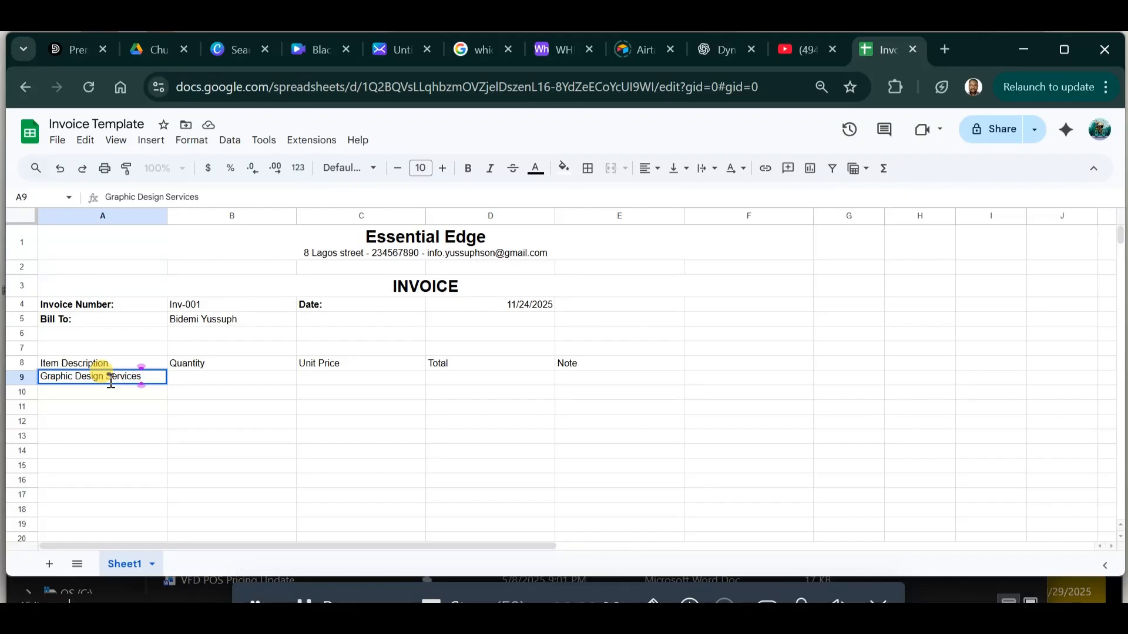
{"action": "key", "text": "Tab"}
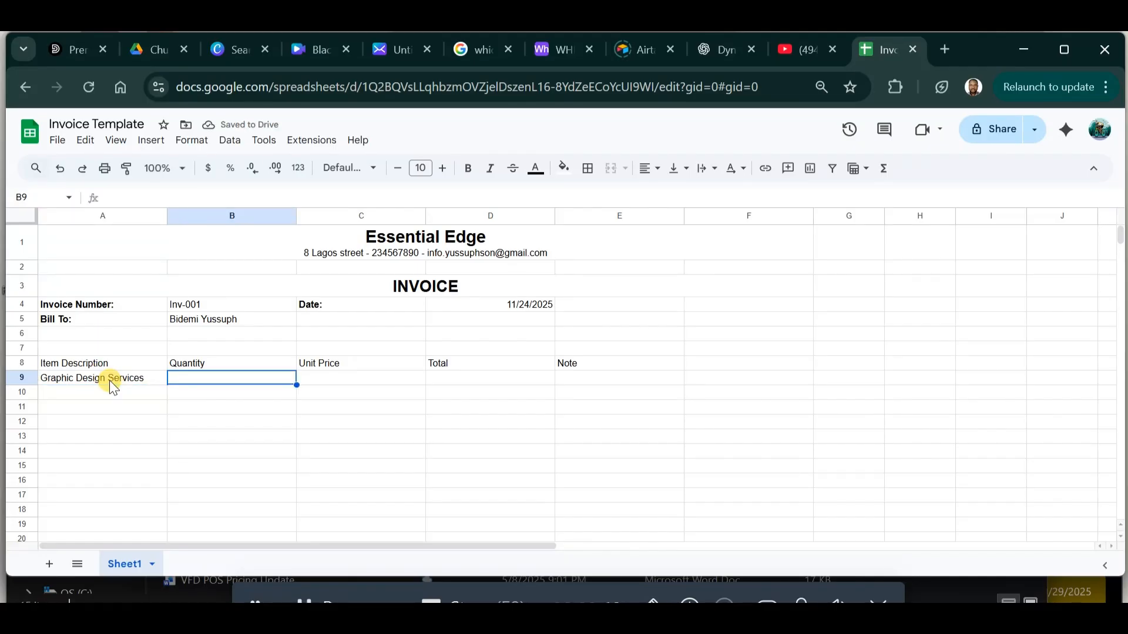
{"action": "type", "text": "2"}
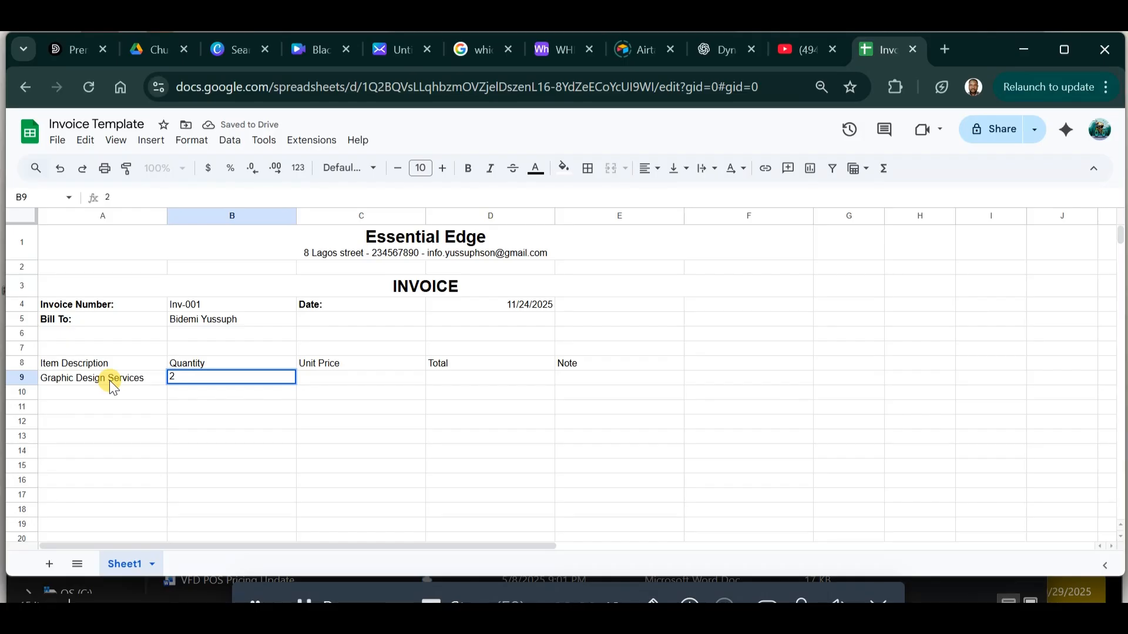
{"action": "key", "text": "Tab"}
{"action": "type", "text": "15000"}
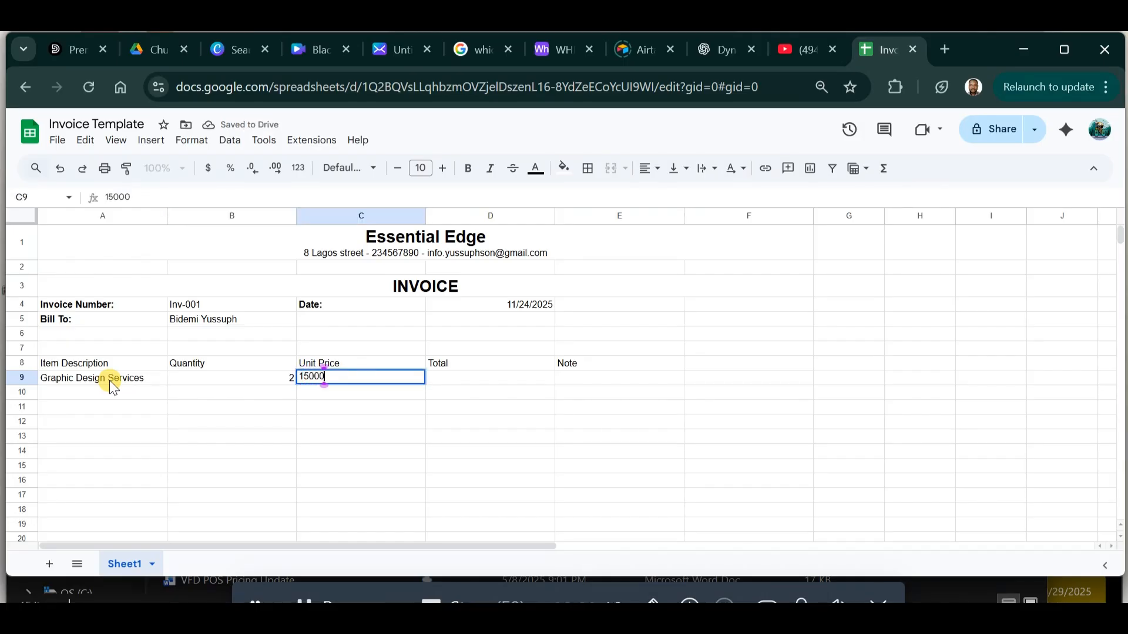
{"action": "key", "text": "Return"}
{"action": "type", "text": "Printing Cost"}
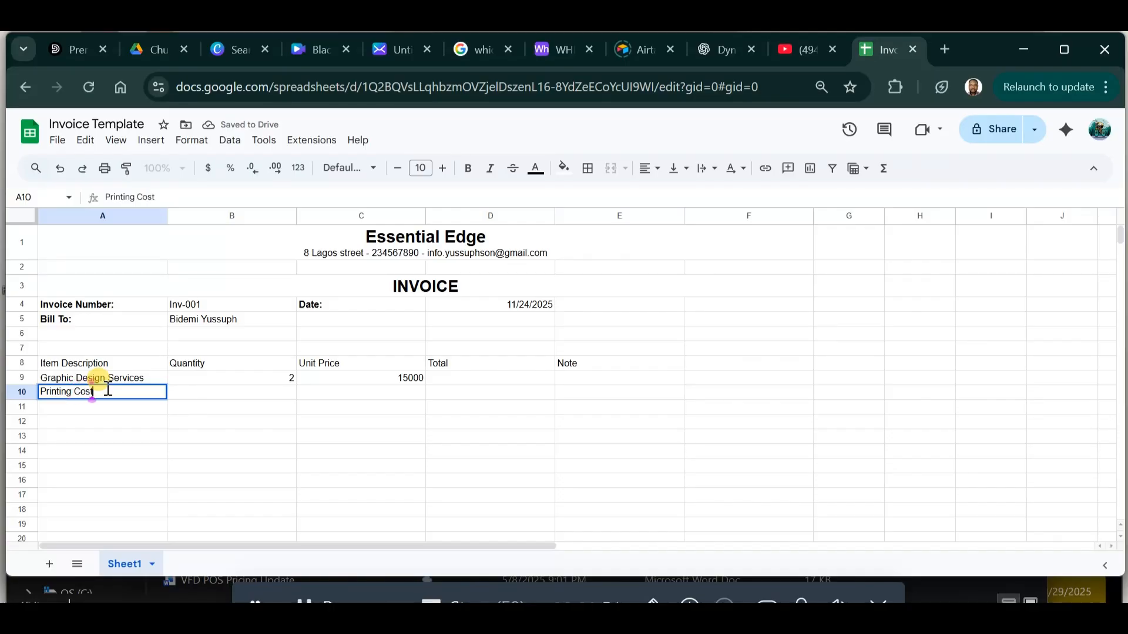
{"action": "key", "text": "Tab"}
{"action": "type", "text": "1"}
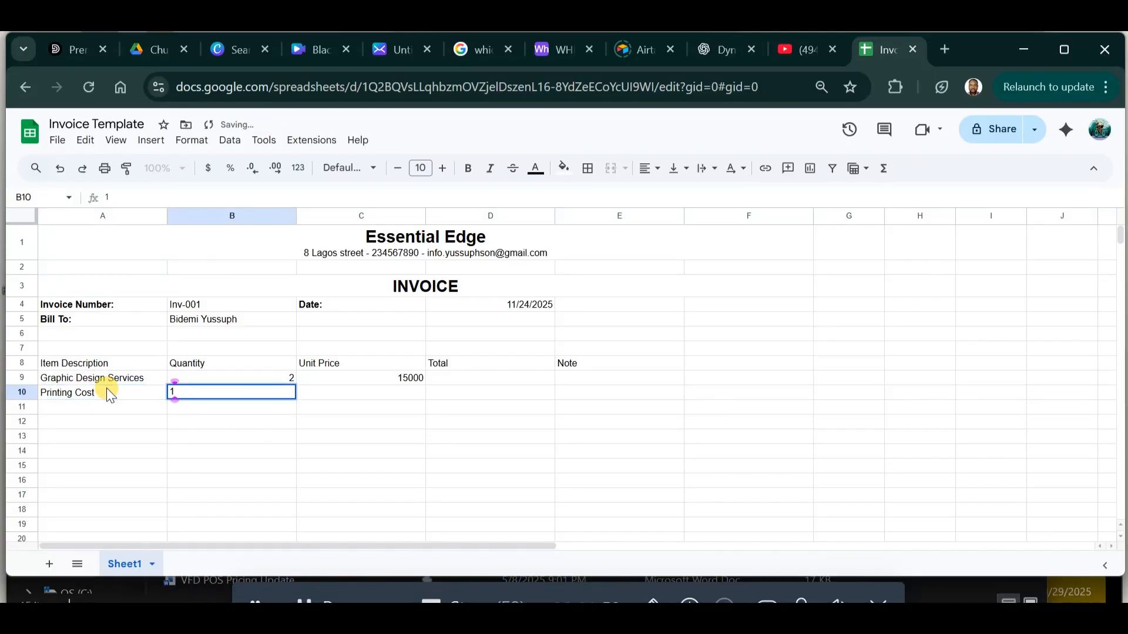
{"action": "key", "text": "Tab"}
{"action": "type", "text": "5000"}
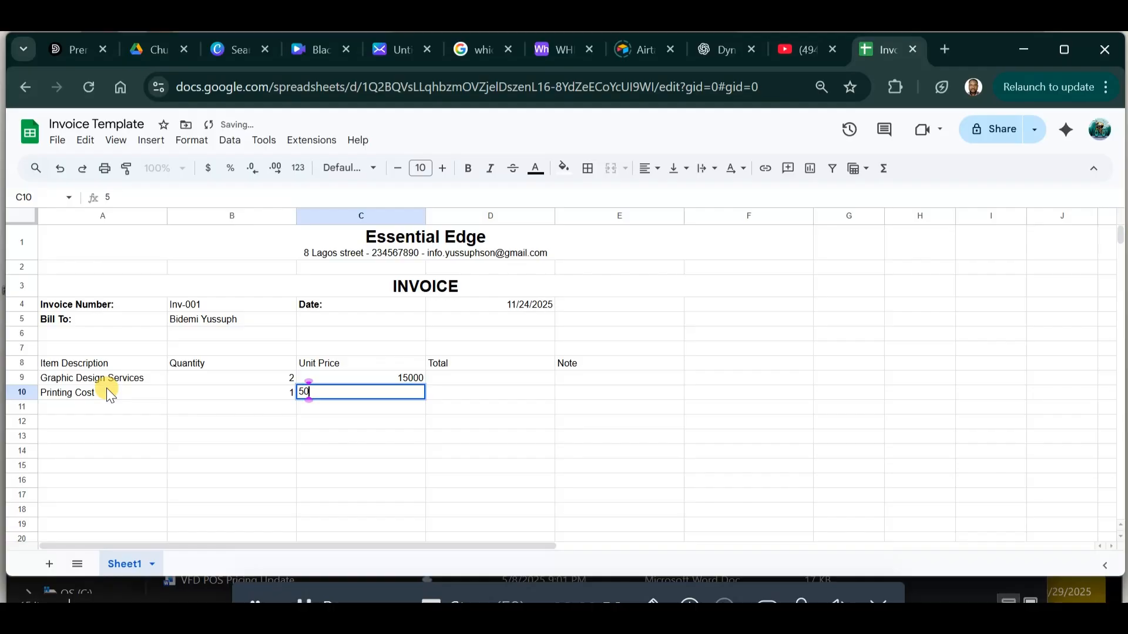
Enter =B9*C9 in D9 and fill it down to D13, giving 30000 and 5000.
{"action": "left_click", "coordinate": [449, 379]}
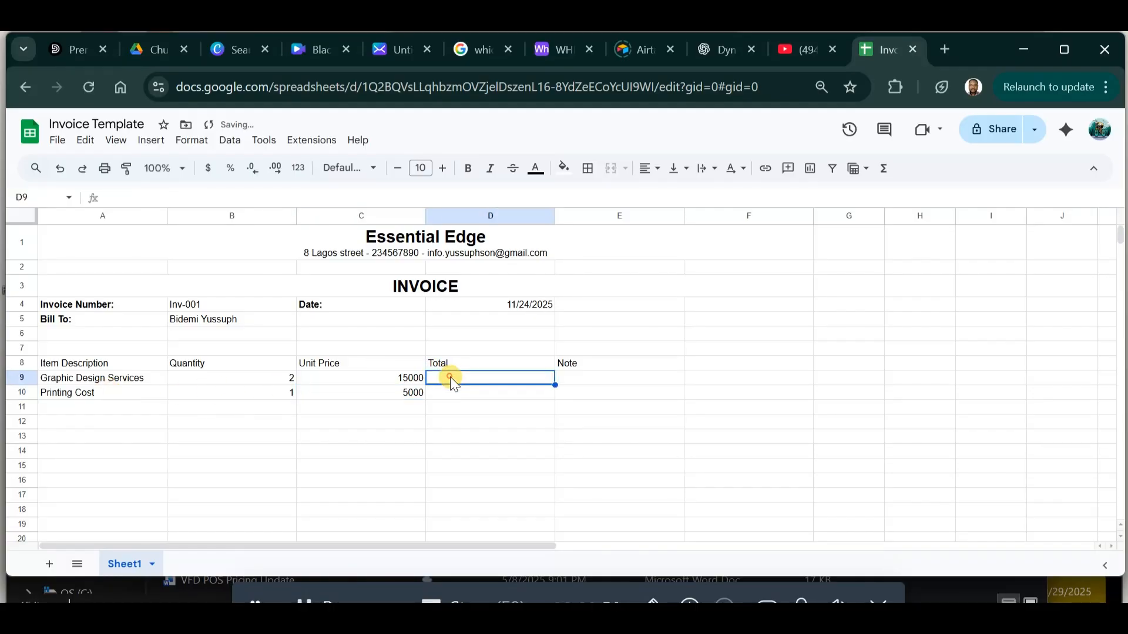
{"action": "type", "text": "="}
{"action": "left_click", "coordinate": [285, 378]}
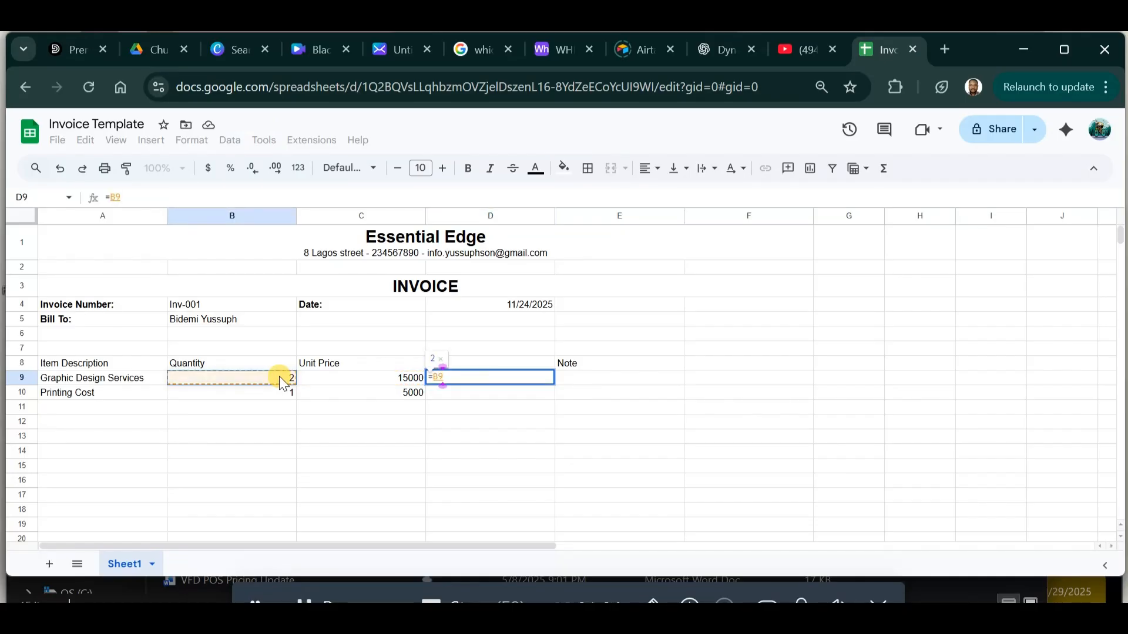
{"action": "left_click", "coordinate": [369, 377]}
{"action": "key", "text": "Return"}
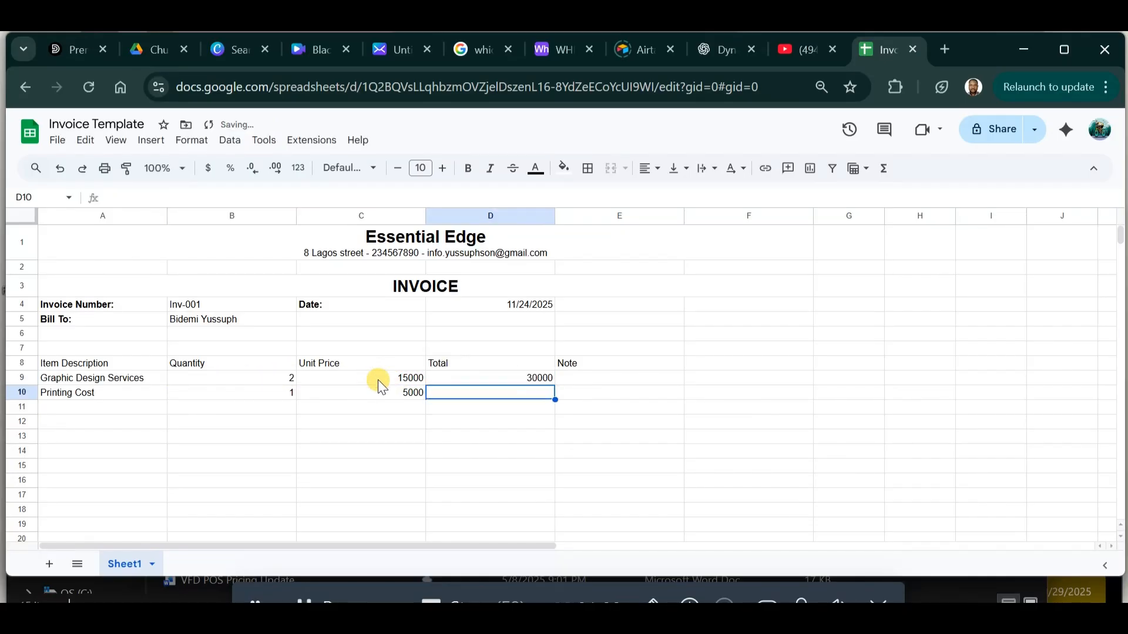
{"action": "left_click", "coordinate": [537, 379]}
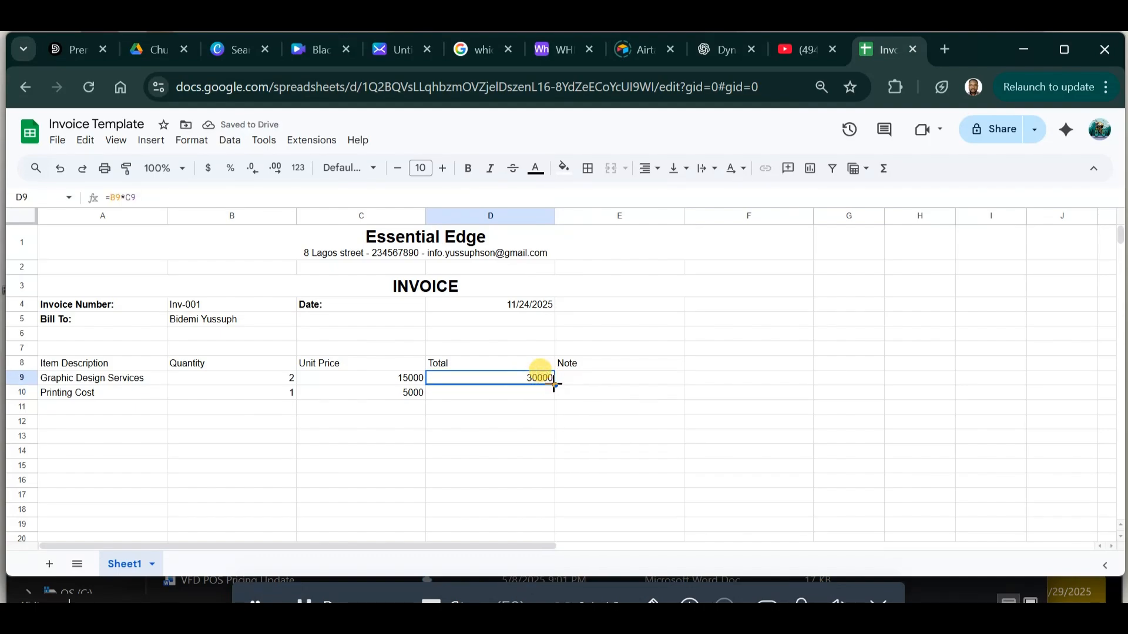
{"action": "left_click_drag", "start_coordinate": [554, 385], "coordinate": [550, 445]}
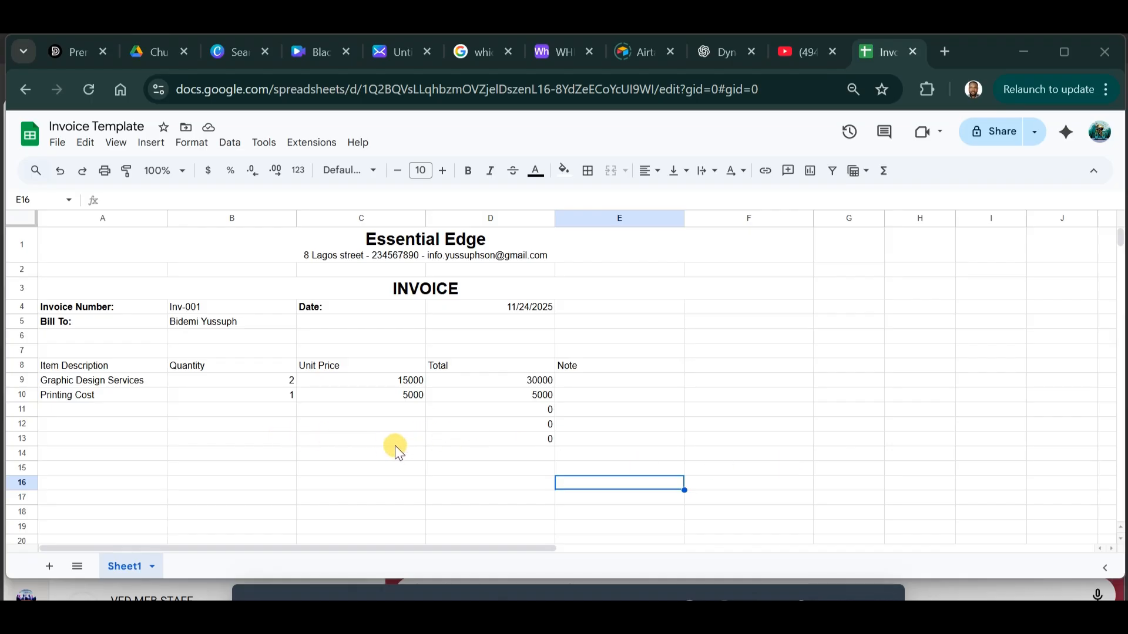
Type labels Subtotal, Tax (7.5%) and Grand total in C14:C16.
{"action": "left_click", "coordinate": [389, 465]}
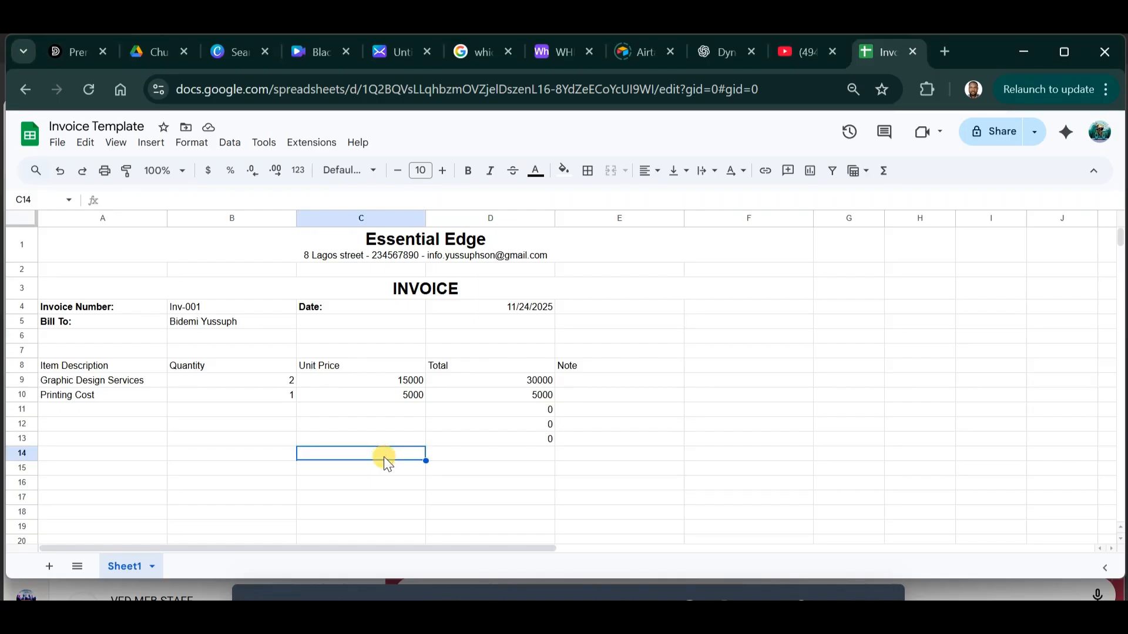
{"action": "type", "text": "Subtota"}
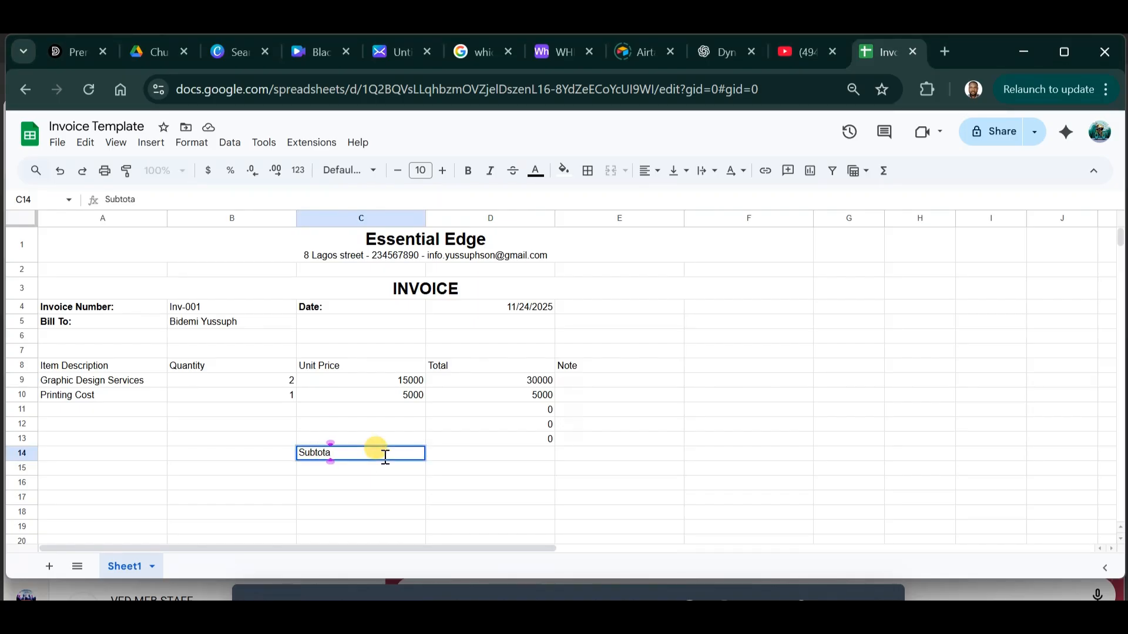
{"action": "key", "text": "Return"}
{"action": "type", "text": "Tax (7.5%)"}
{"action": "key", "text": "Return"}
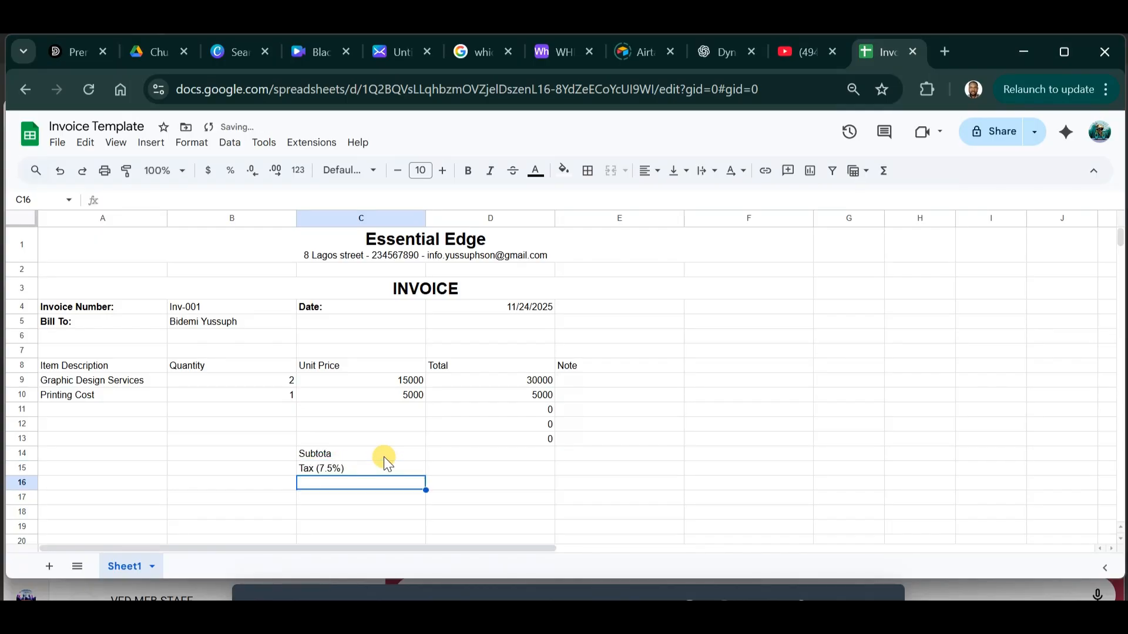
{"action": "type", "text": "Grand total"}
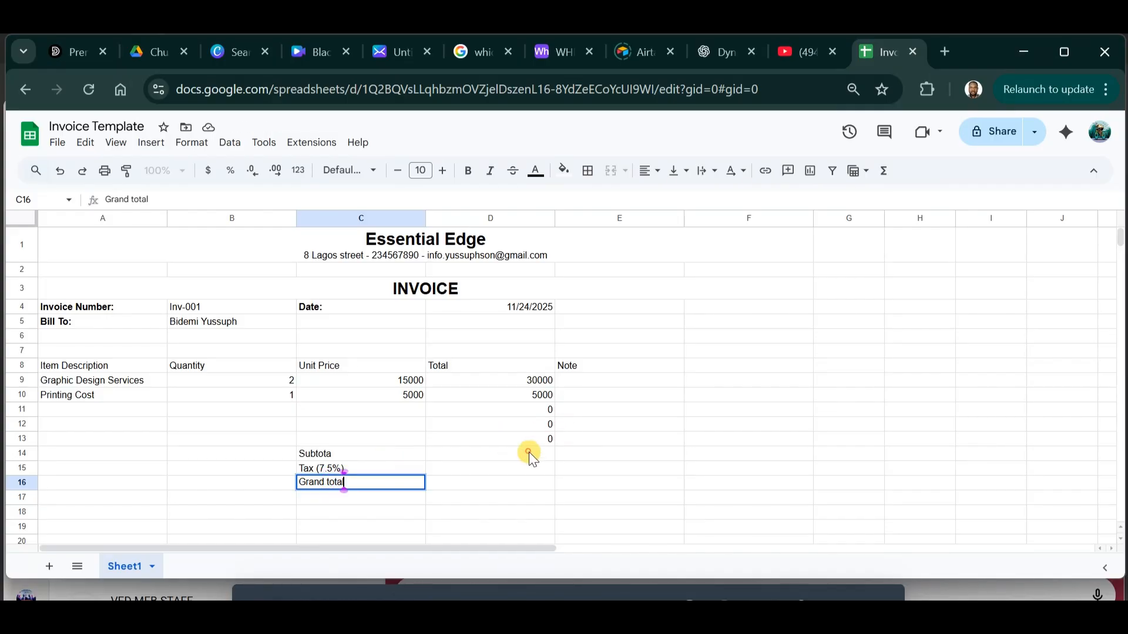
{"action": "left_click", "coordinate": [529, 452]}
{"action": "left_click", "coordinate": [358, 456]}
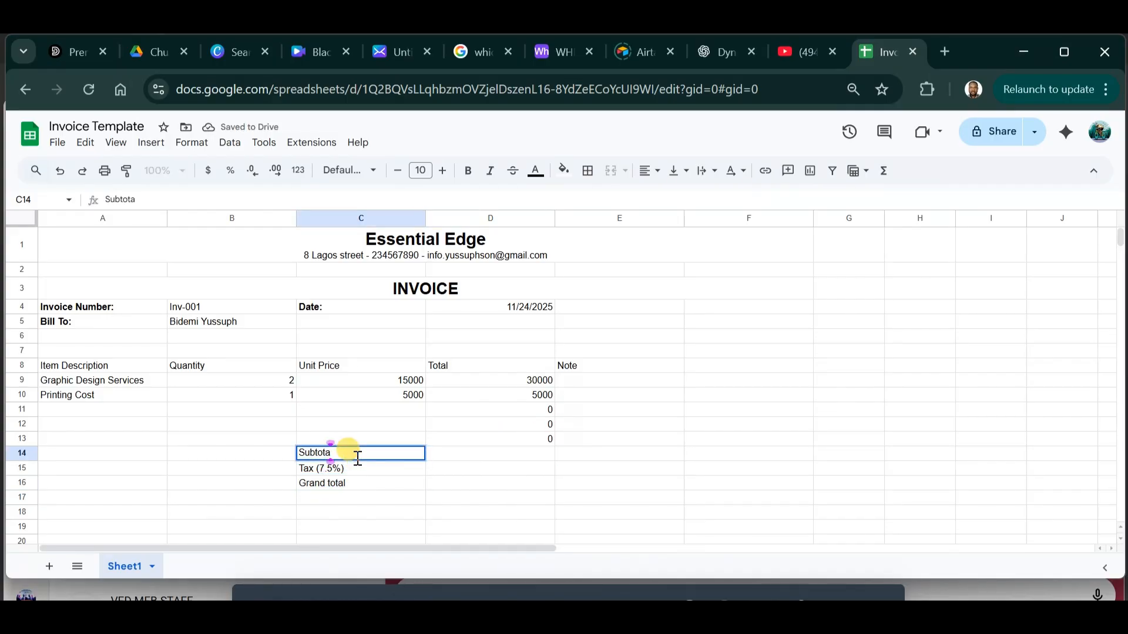
Enter =SUM(D9:D13) in D14 for a subtotal of 35000.
{"action": "left_click", "coordinate": [490, 456]}
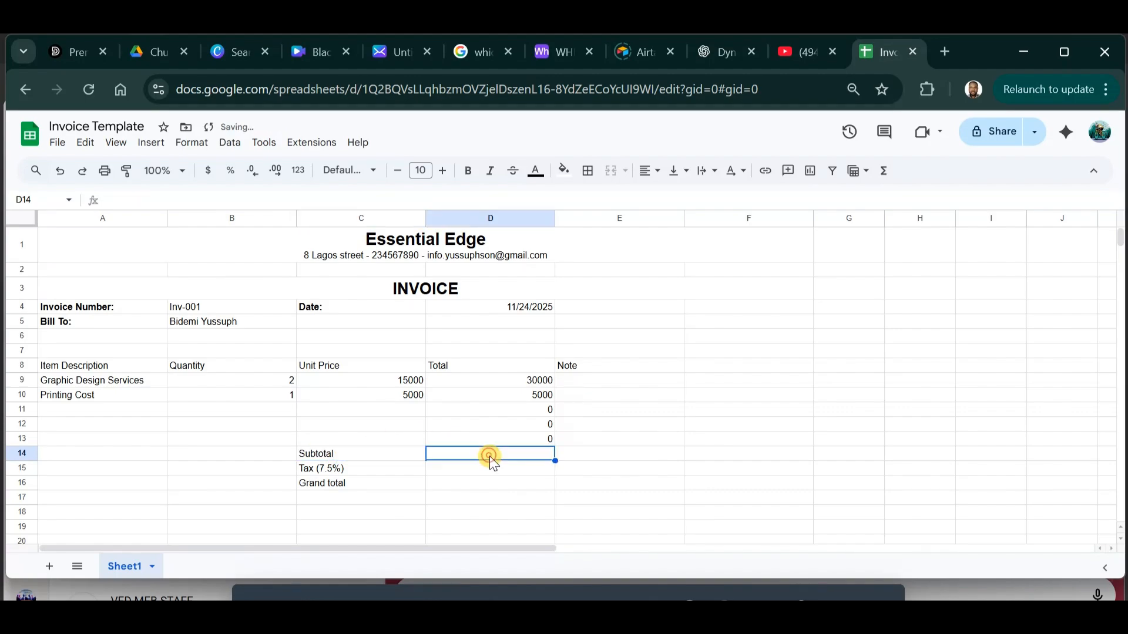
{"action": "type", "text": "=sum(D9:D13"}
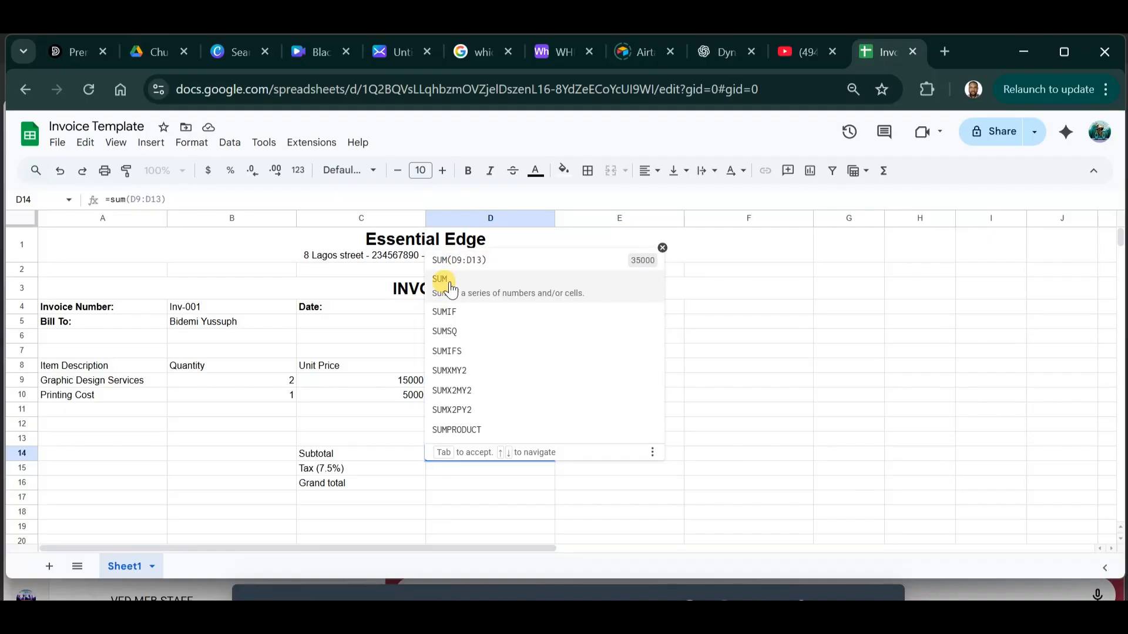
{"action": "left_click", "coordinate": [450, 286]}
{"action": "left_click_drag", "start_coordinate": [476, 383], "coordinate": [483, 433]}
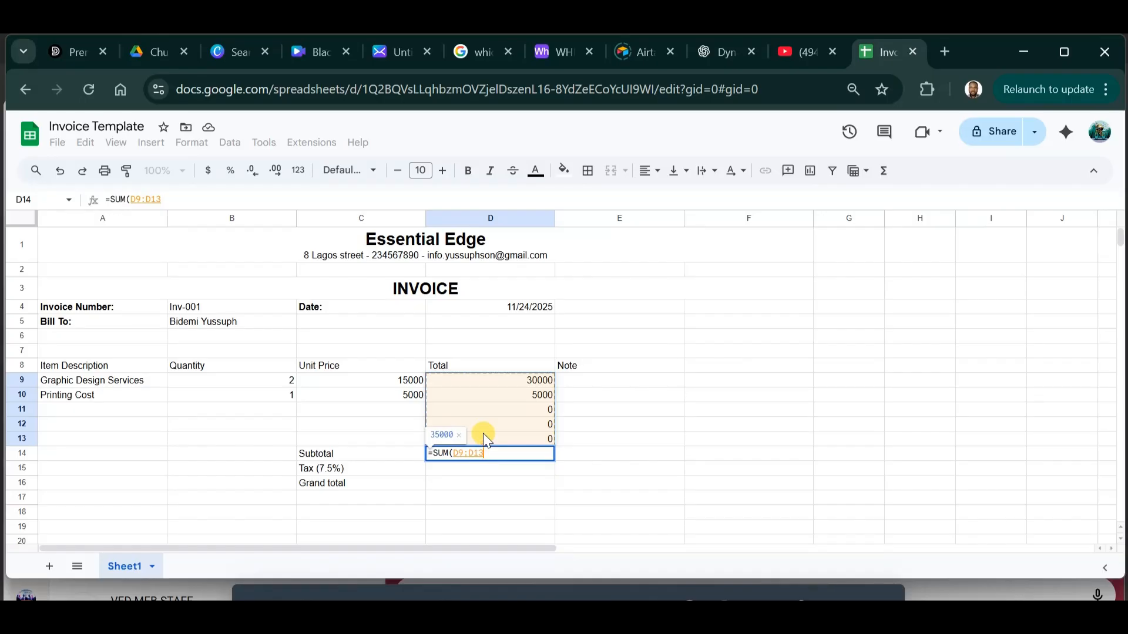
{"action": "key", "text": "Return"}
{"action": "left_click_drag", "start_coordinate": [462, 385], "coordinate": [491, 435]}
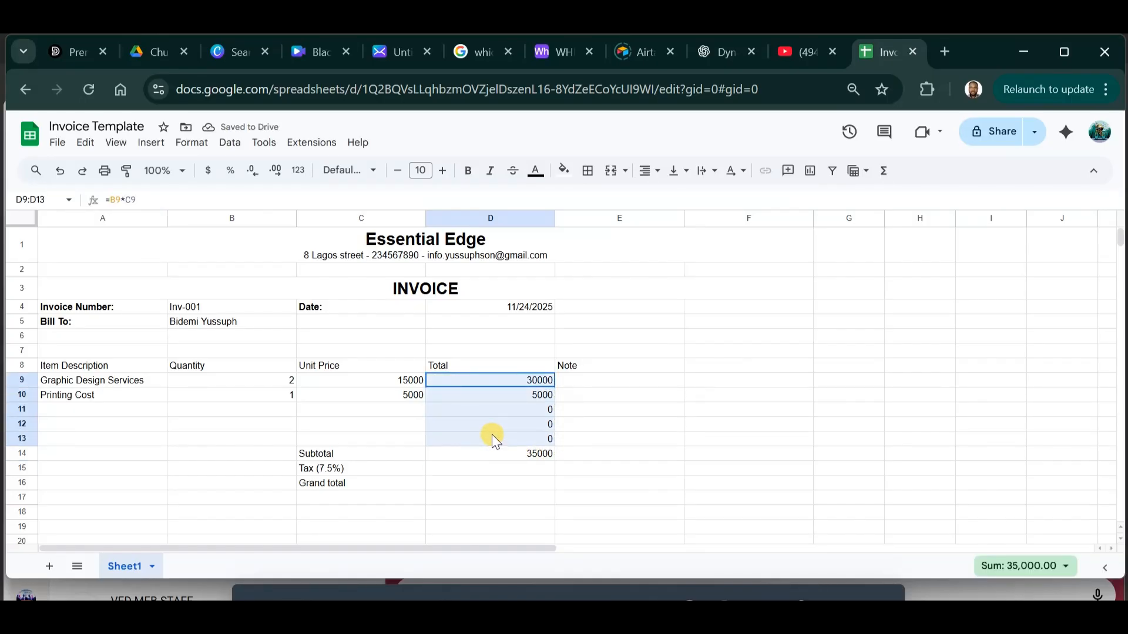
{"action": "left_click", "coordinate": [673, 427]}
Enter =D14*7.5% in D15 for tax of 2625.
{"action": "left_click", "coordinate": [501, 469]}
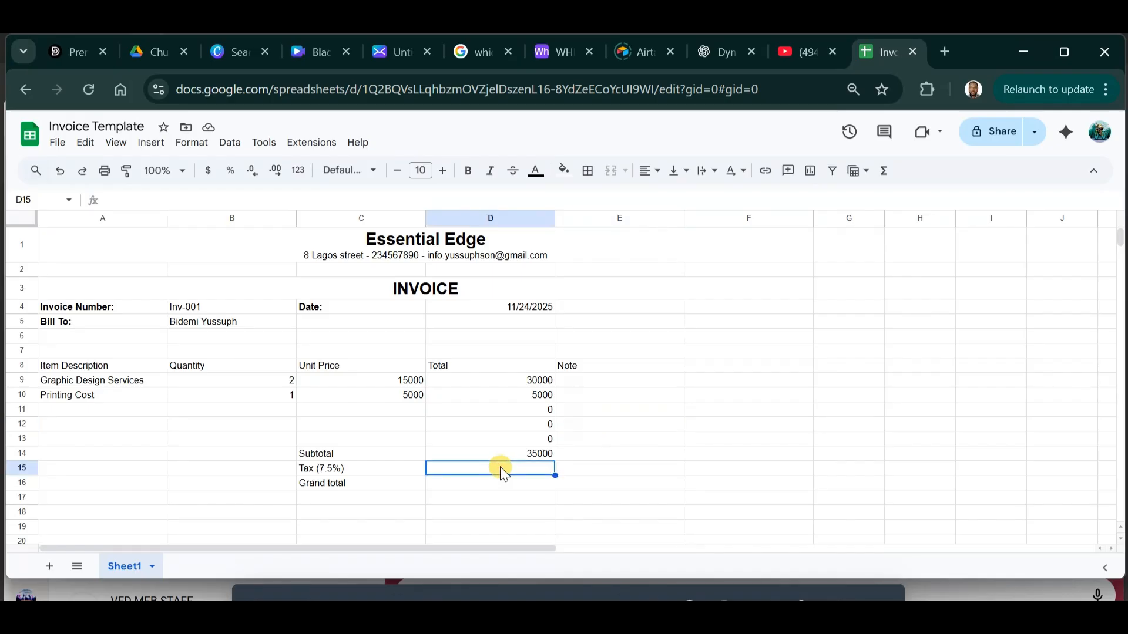
{"action": "type", "text": "="}
{"action": "left_click", "coordinate": [531, 457]}
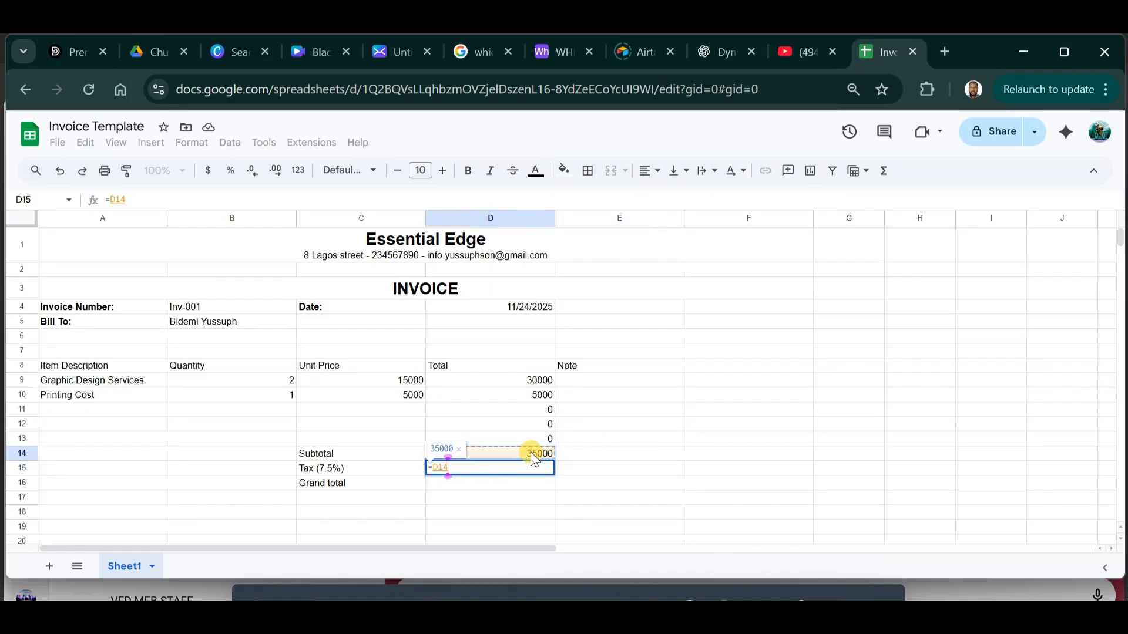
{"action": "type", "text": "*"}
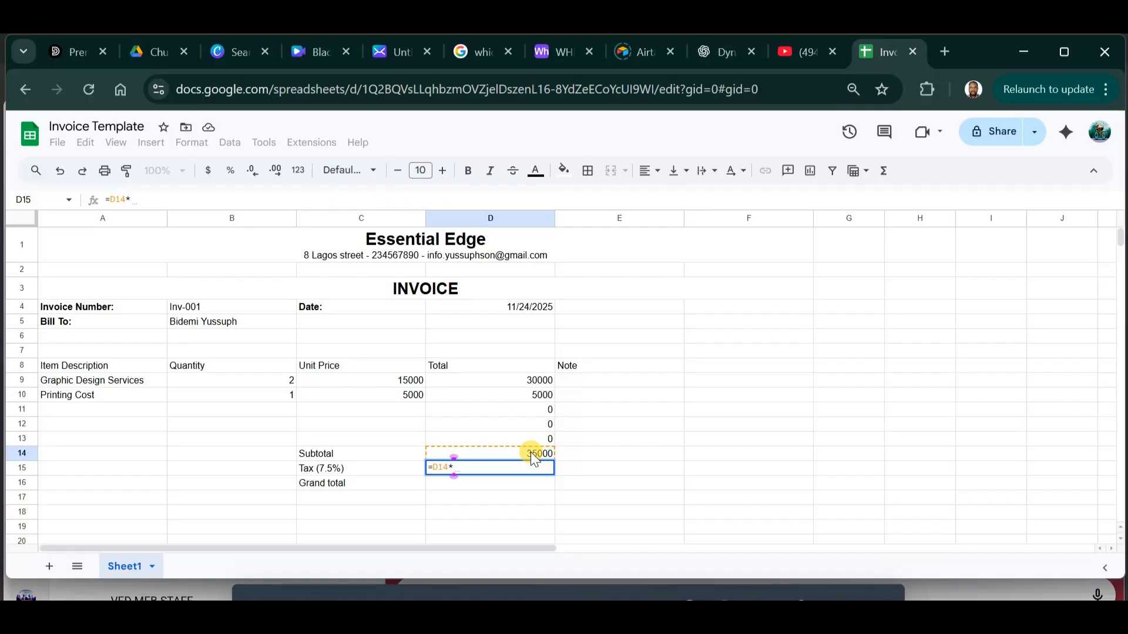
{"action": "type", "text": "7.5%"}
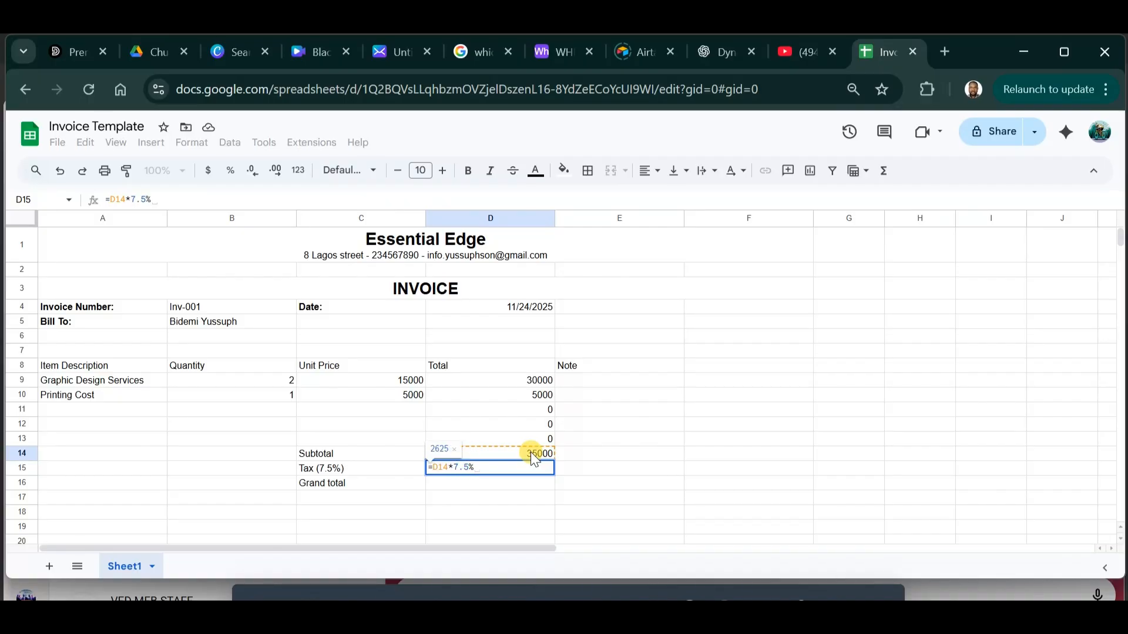
{"action": "key", "text": "Return"}
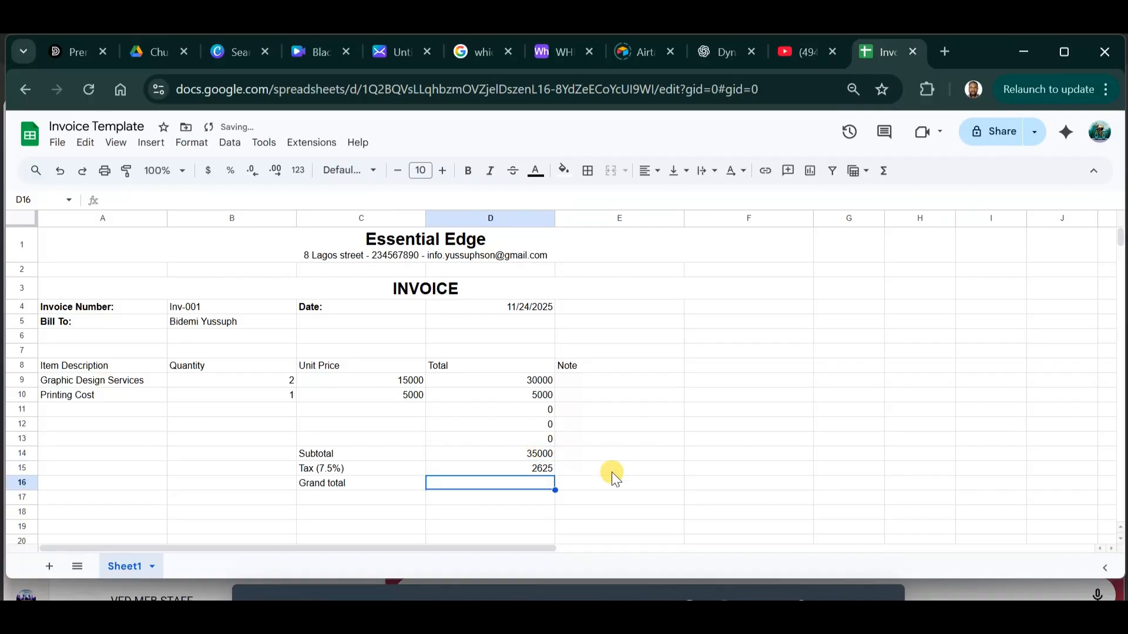
{"action": "left_click", "coordinate": [530, 468]}
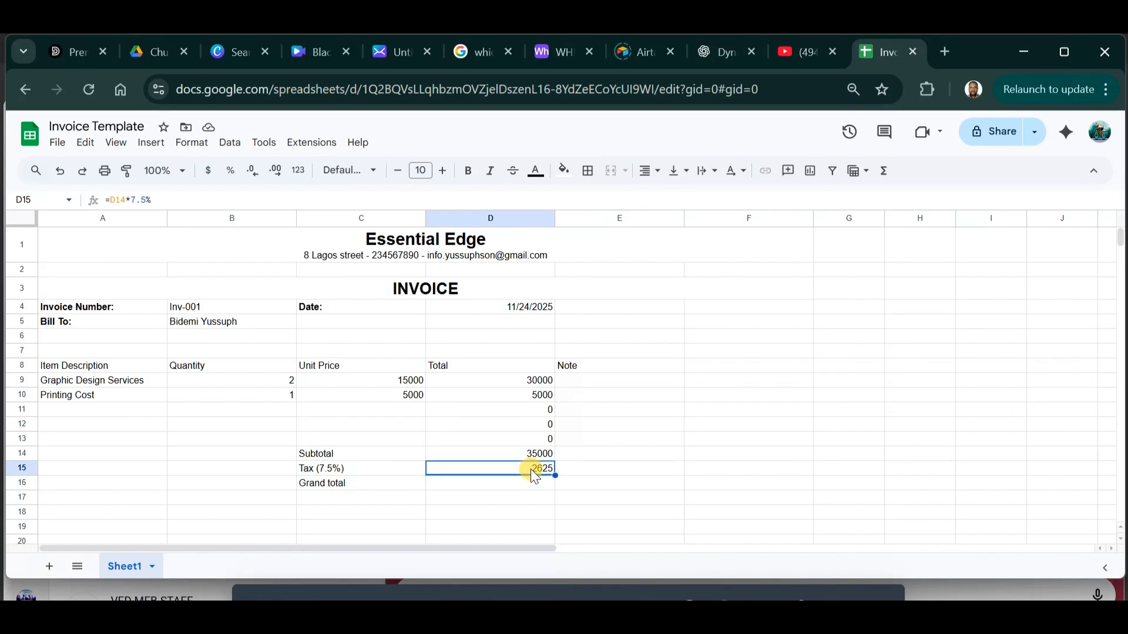
Enter =SUM(D14:D15) in D16 for a grand total of 37625.
{"action": "left_click", "coordinate": [456, 485]}
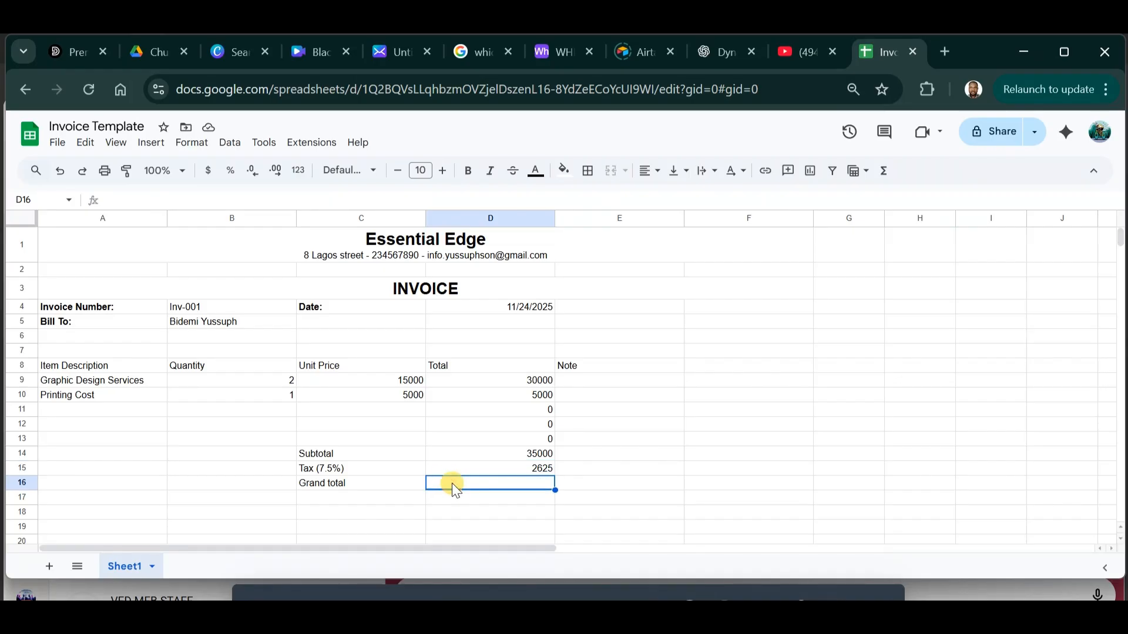
{"action": "type", "text": "=sum"}
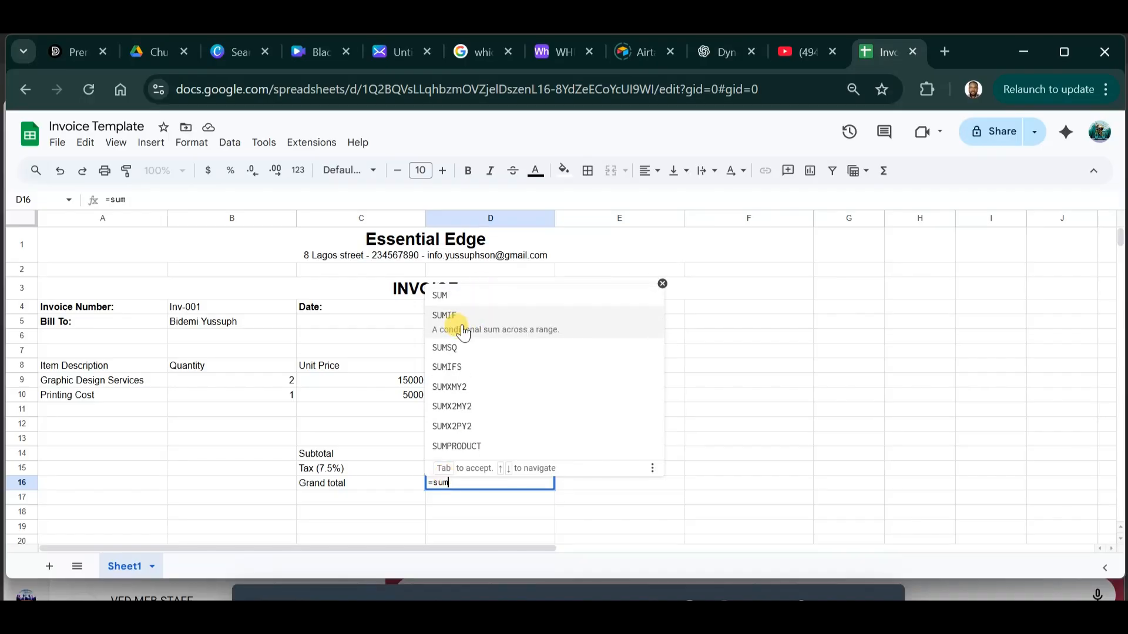
{"action": "left_click", "coordinate": [450, 294]}
{"action": "left_click_drag", "start_coordinate": [492, 452], "coordinate": [495, 468]}
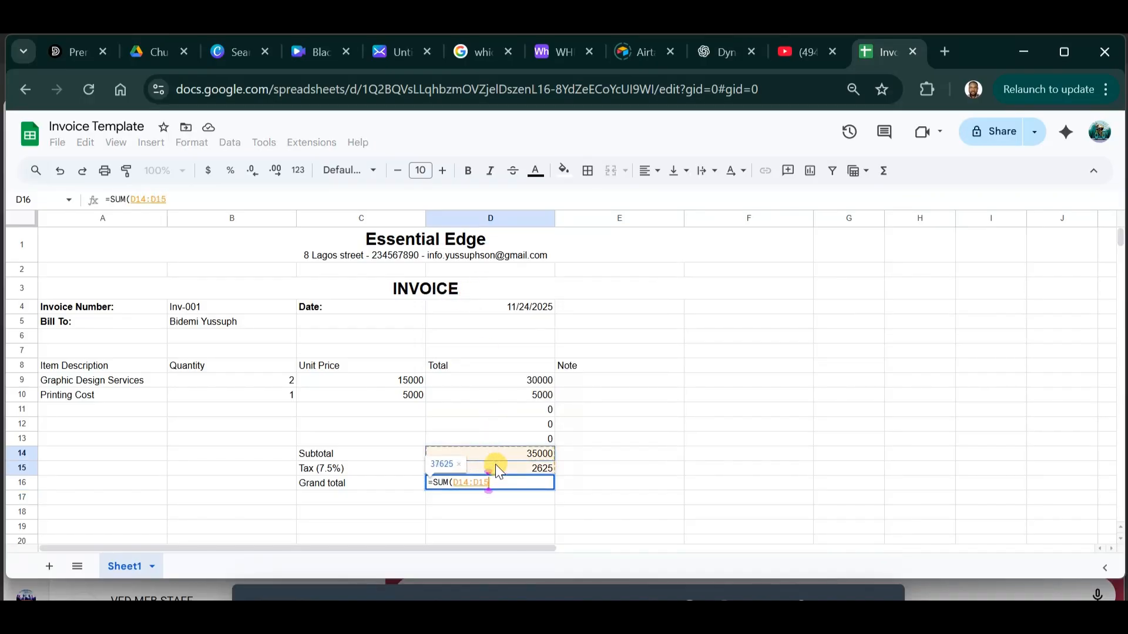
{"action": "key", "text": "Return"}
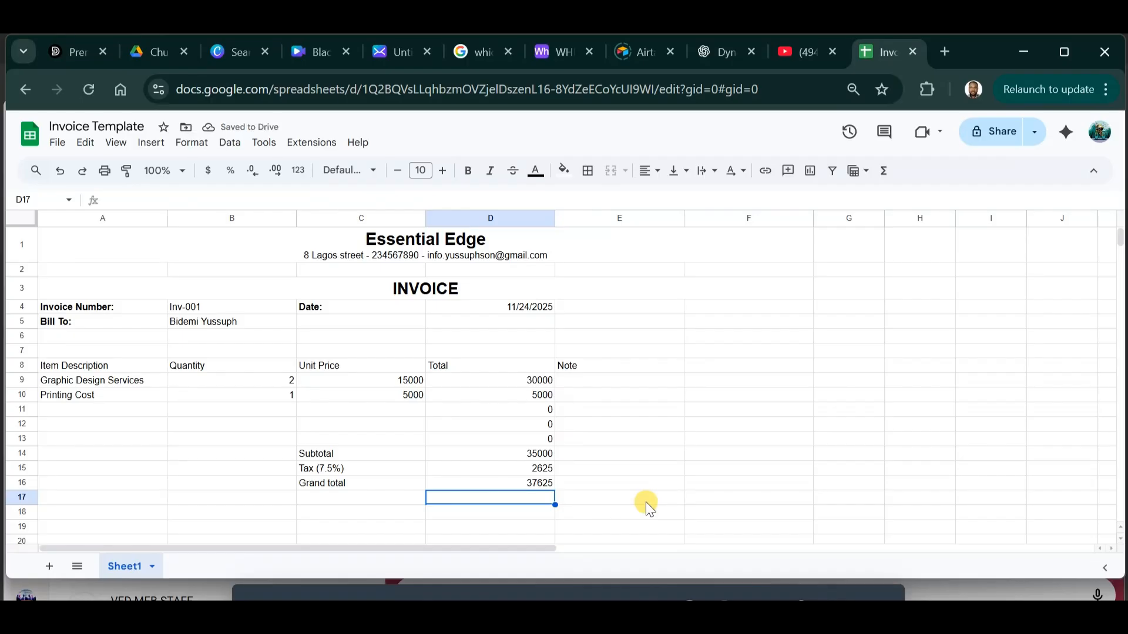
Check the unit prices and totals, then make the Grand total row C16:D16 bold with larger text.
{"action": "left_click_drag", "start_coordinate": [470, 381], "coordinate": [495, 422]}
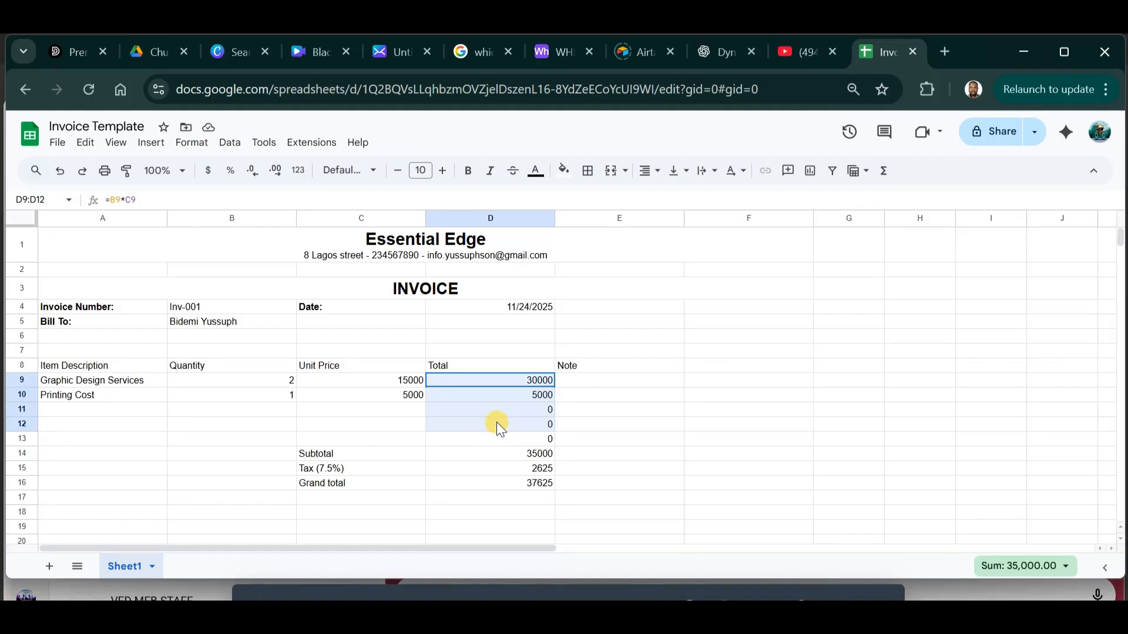
{"action": "left_click", "coordinate": [406, 385]}
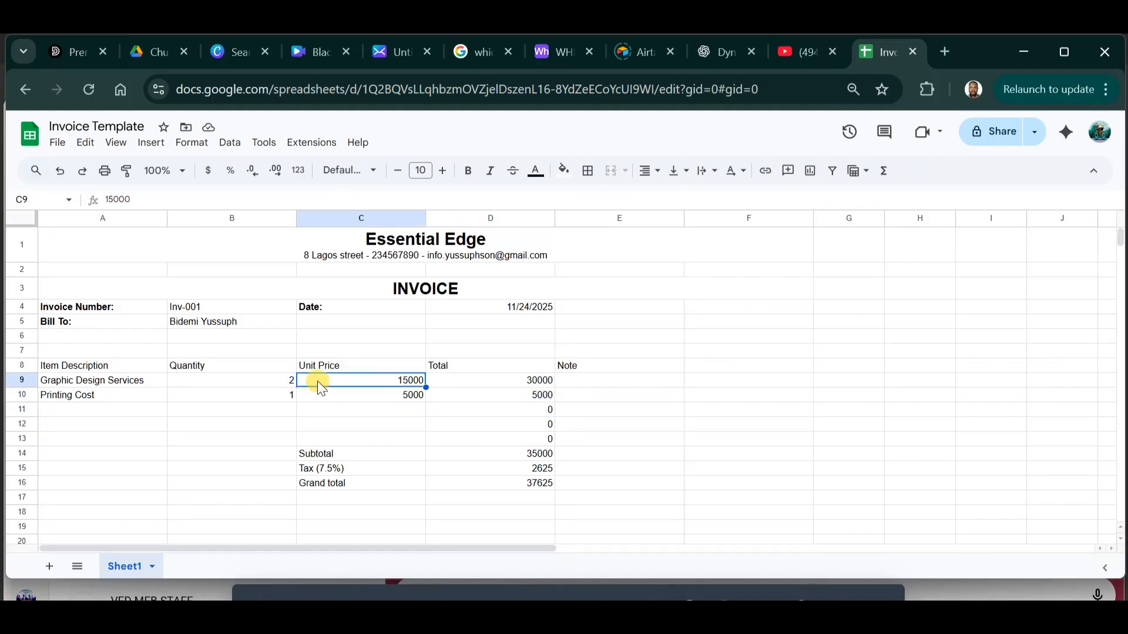
{"action": "left_click", "coordinate": [389, 397]}
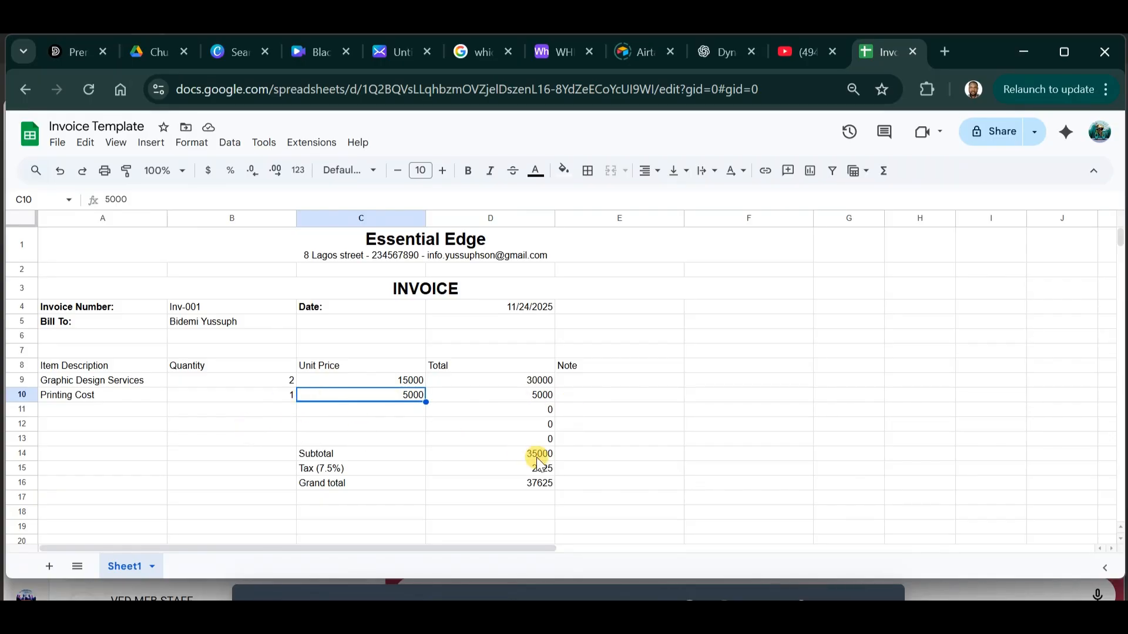
{"action": "left_click_drag", "start_coordinate": [549, 483], "coordinate": [340, 484]}
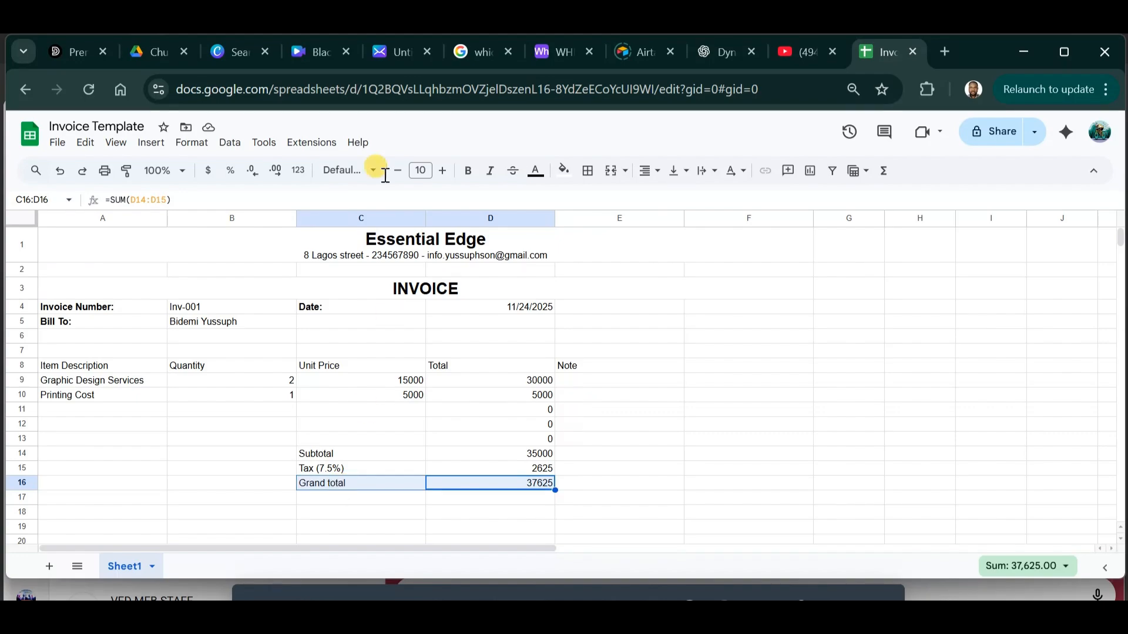
{"action": "left_click", "coordinate": [468, 170]}
{"action": "left_click", "coordinate": [449, 174]}
{"action": "left_click", "coordinate": [448, 174]}
{"action": "left_click", "coordinate": [694, 424]}
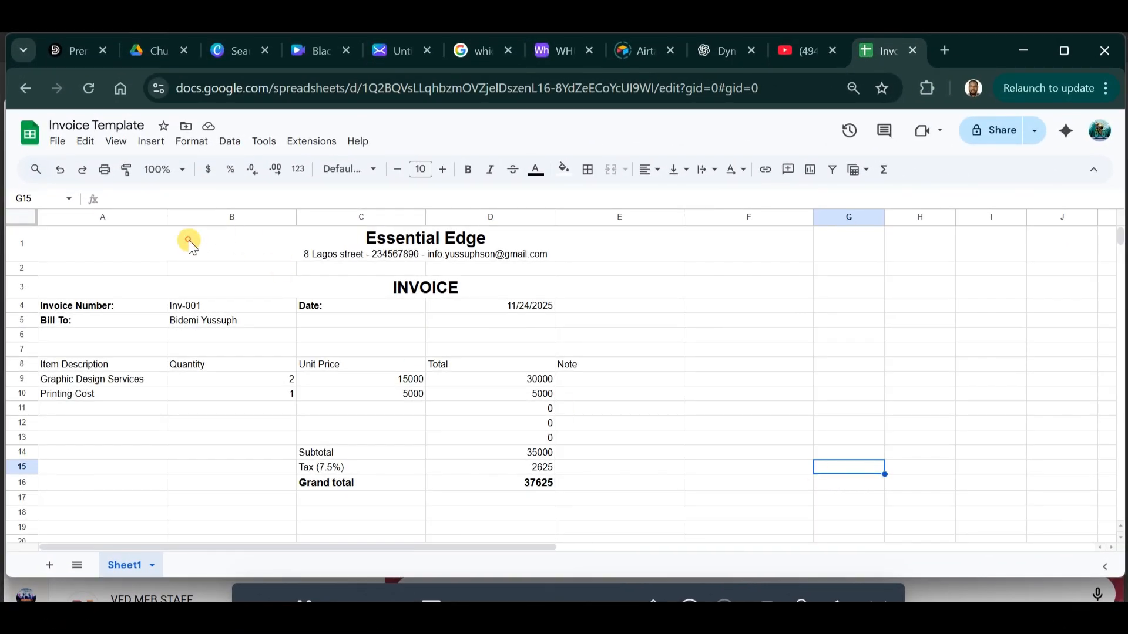
Put borders around the Essential Edge header block.
{"action": "left_click", "coordinate": [189, 242]}
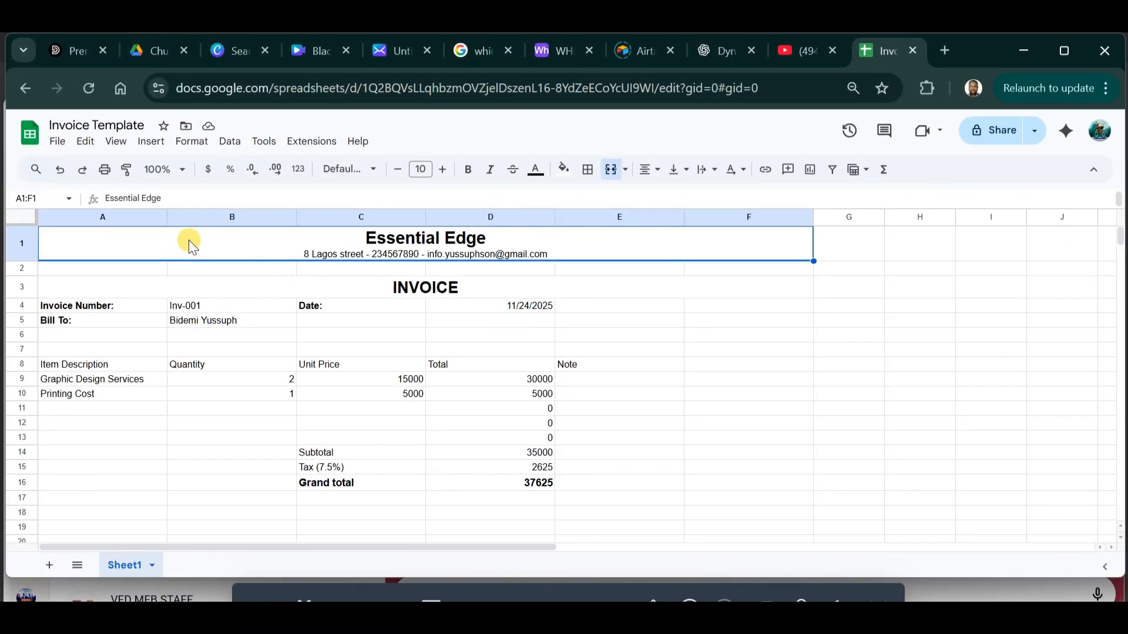
{"action": "left_click", "coordinate": [588, 169]}
{"action": "left_click", "coordinate": [597, 203]}
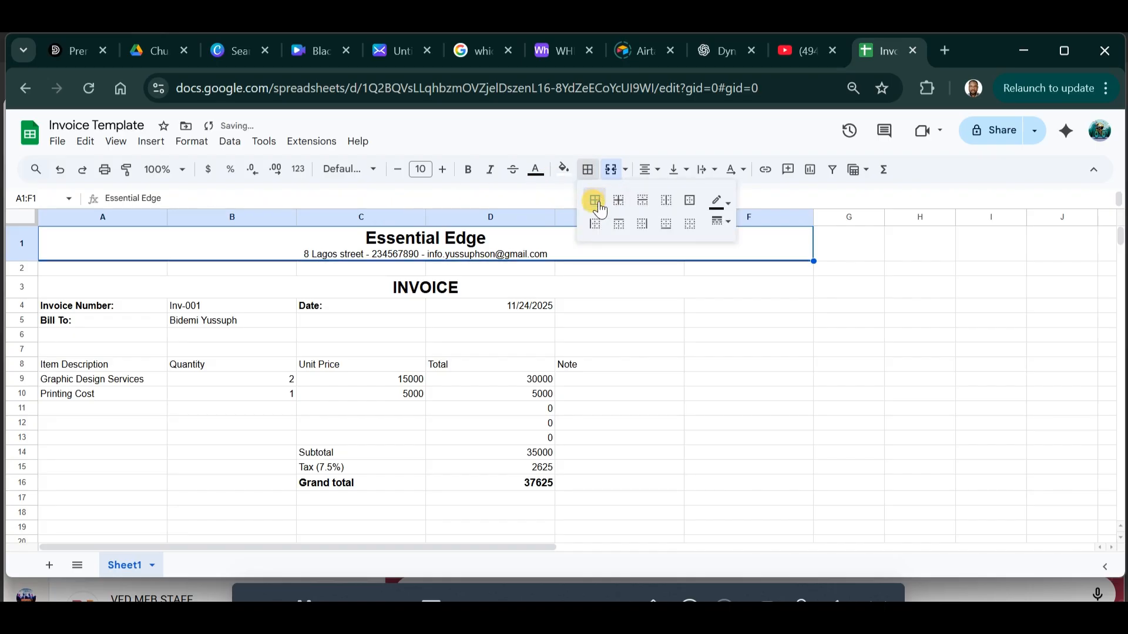
{"action": "left_click", "coordinate": [605, 423]}
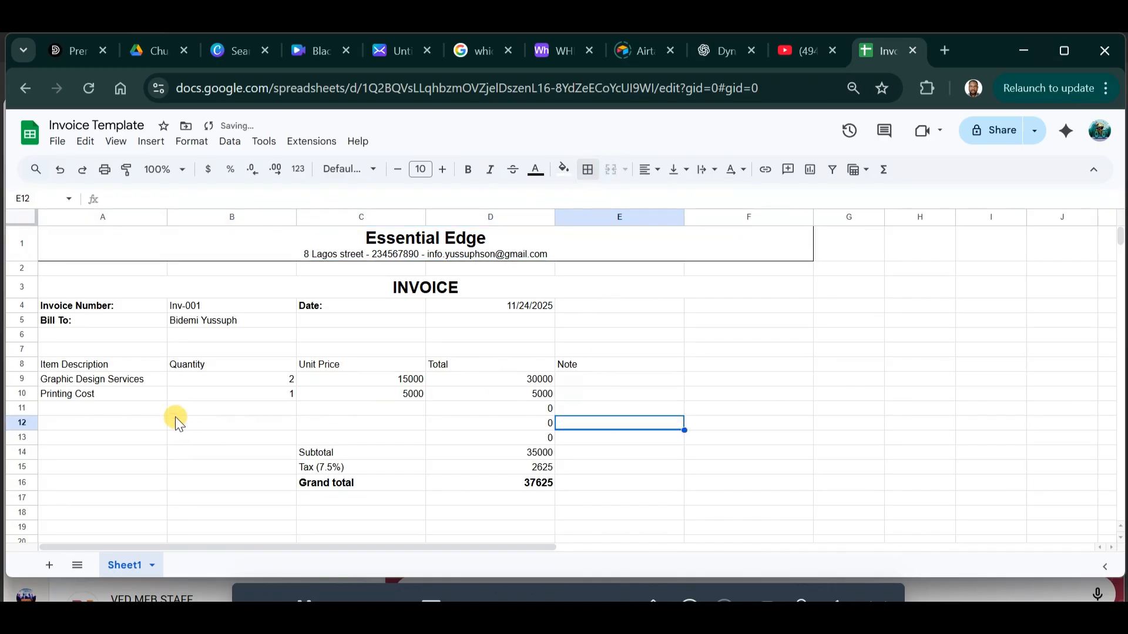
Give every cell of the item table A8:E12 a border.
{"action": "left_click", "coordinate": [91, 350]}
{"action": "left_click", "coordinate": [114, 368]}
{"action": "left_click_drag", "start_coordinate": [115, 369], "coordinate": [623, 439]}
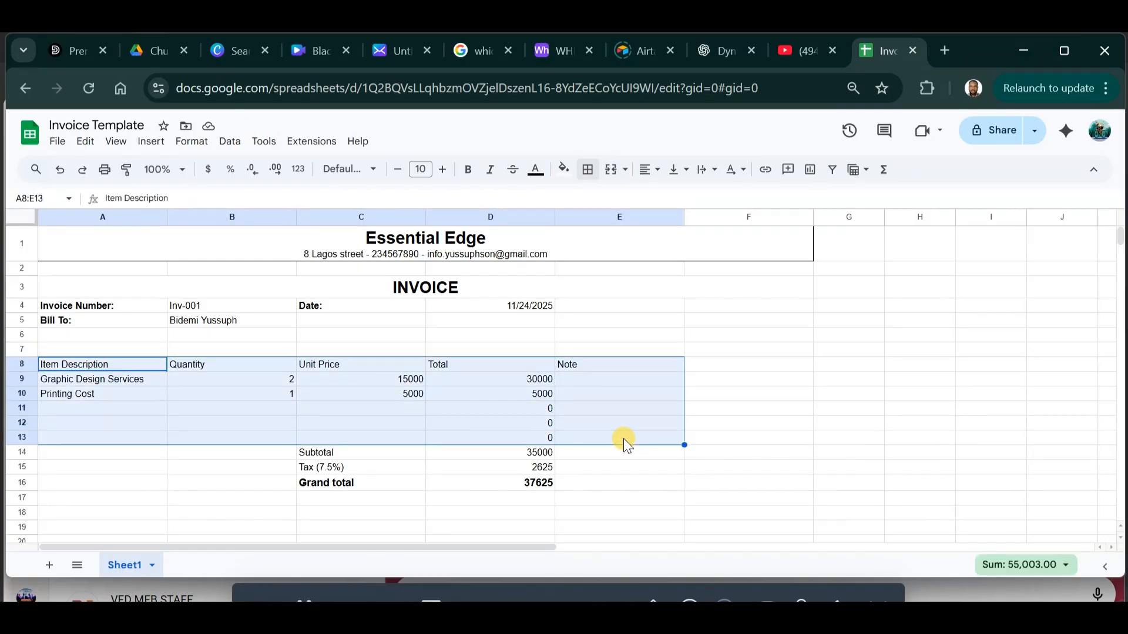
{"action": "left_click", "coordinate": [588, 169]}
{"action": "left_click", "coordinate": [595, 203]}
{"action": "left_click", "coordinate": [692, 483]}
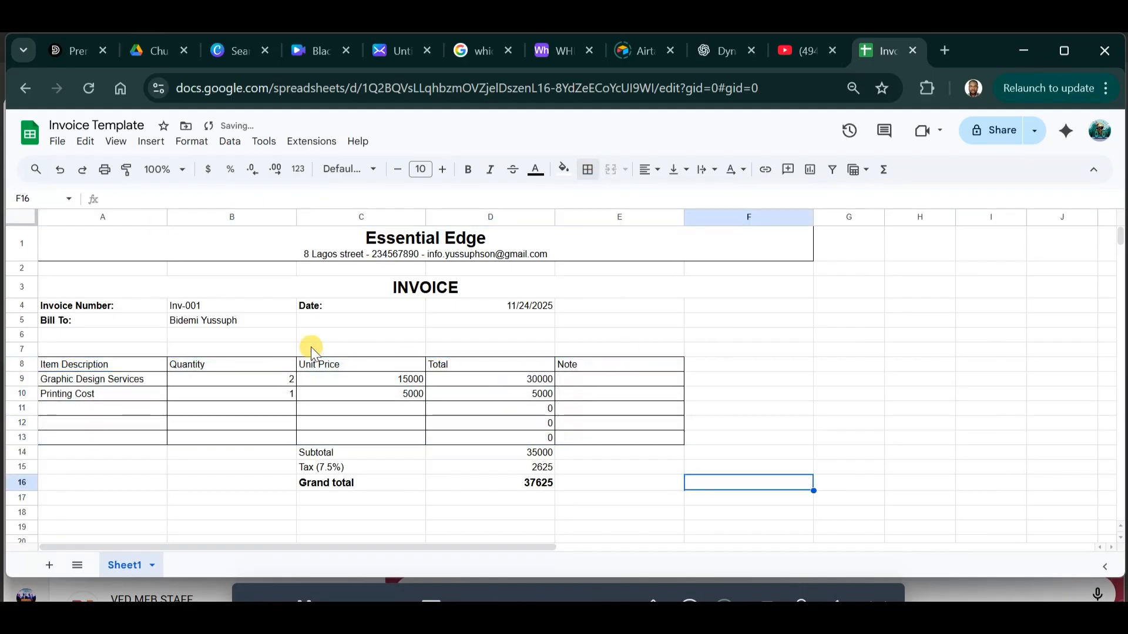
Left-align the item table and totals rows.
{"action": "left_click_drag", "start_coordinate": [150, 364], "coordinate": [579, 481]}
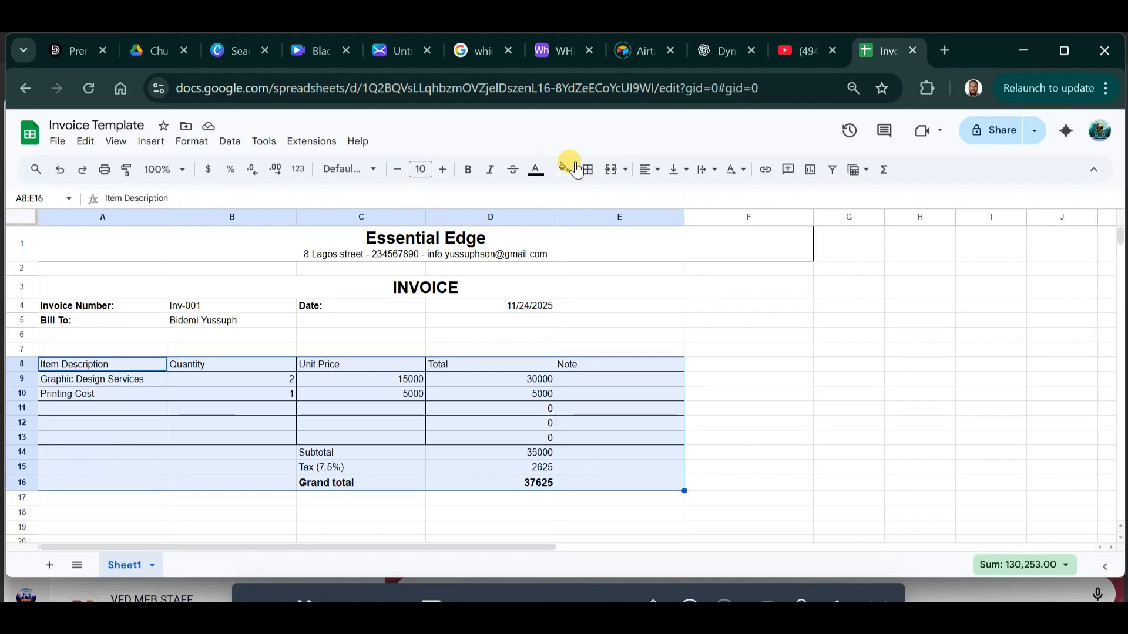
{"action": "left_click", "coordinate": [659, 174]}
{"action": "left_click", "coordinate": [648, 195]}
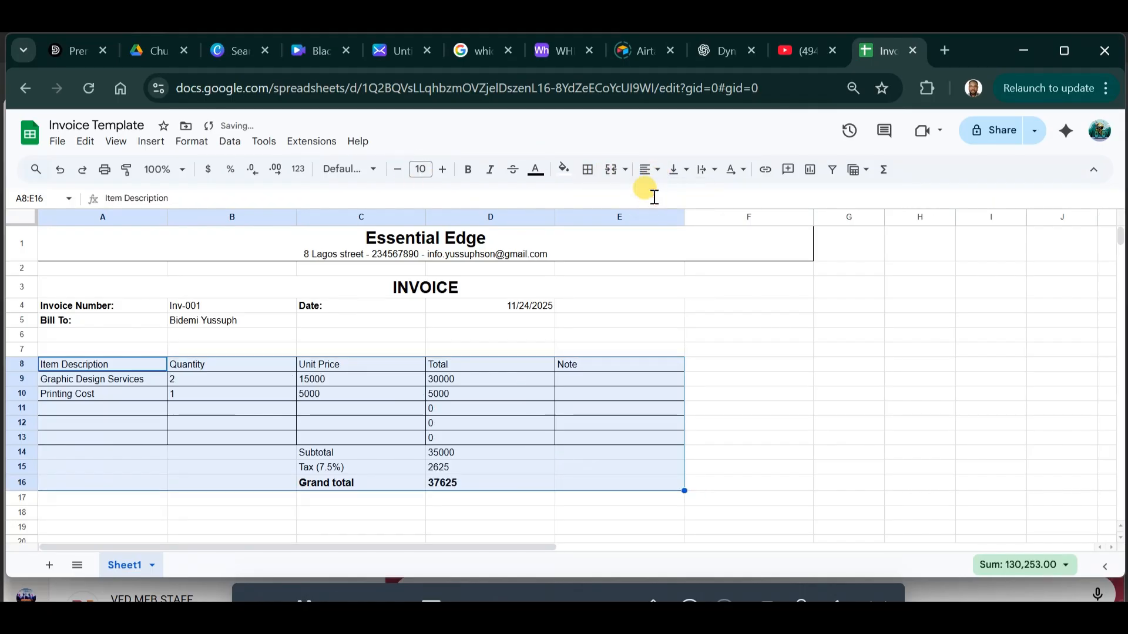
{"action": "left_click", "coordinate": [854, 442]}
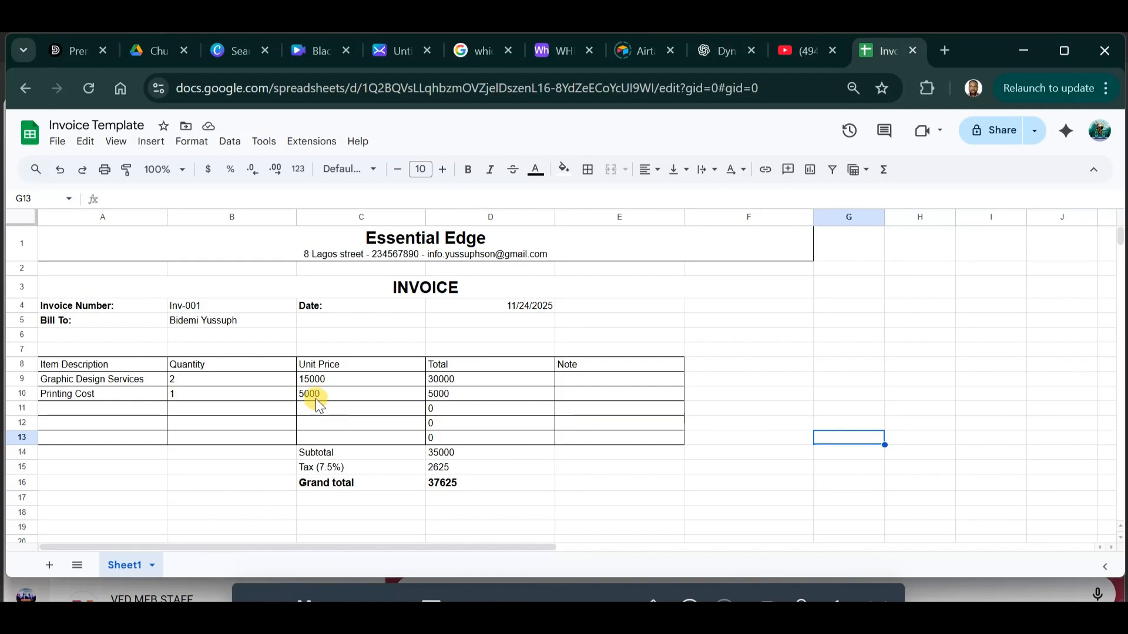
Right-align the unit prices and totals, then select the price and total figures.
{"action": "left_click_drag", "start_coordinate": [313, 380], "coordinate": [480, 478]}
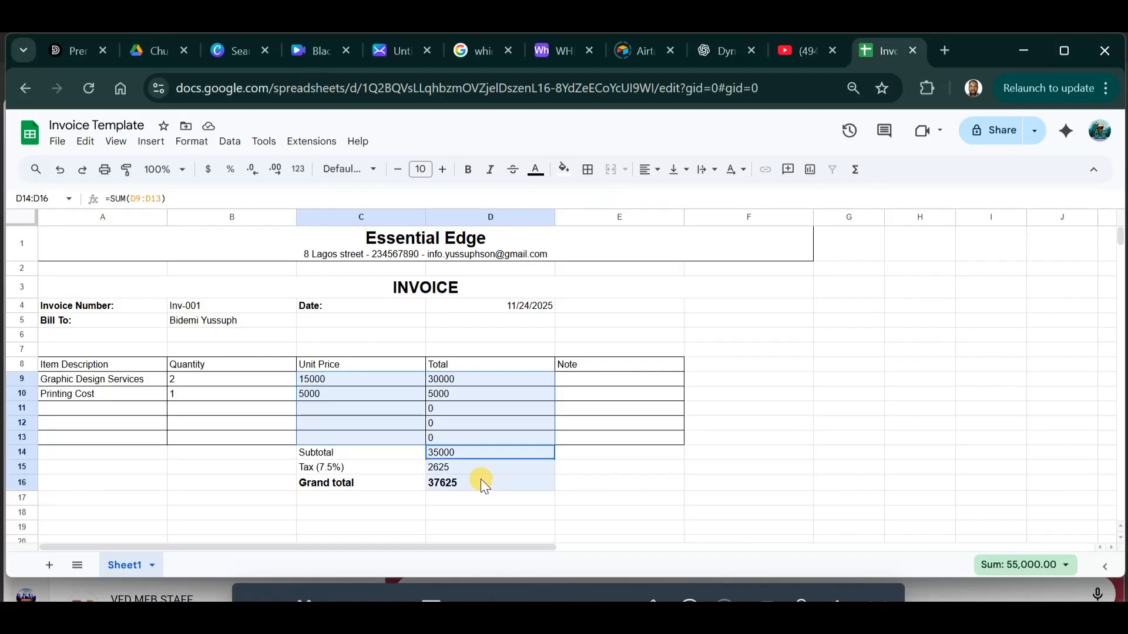
{"action": "left_click", "coordinate": [651, 171]}
{"action": "left_click", "coordinate": [694, 197]}
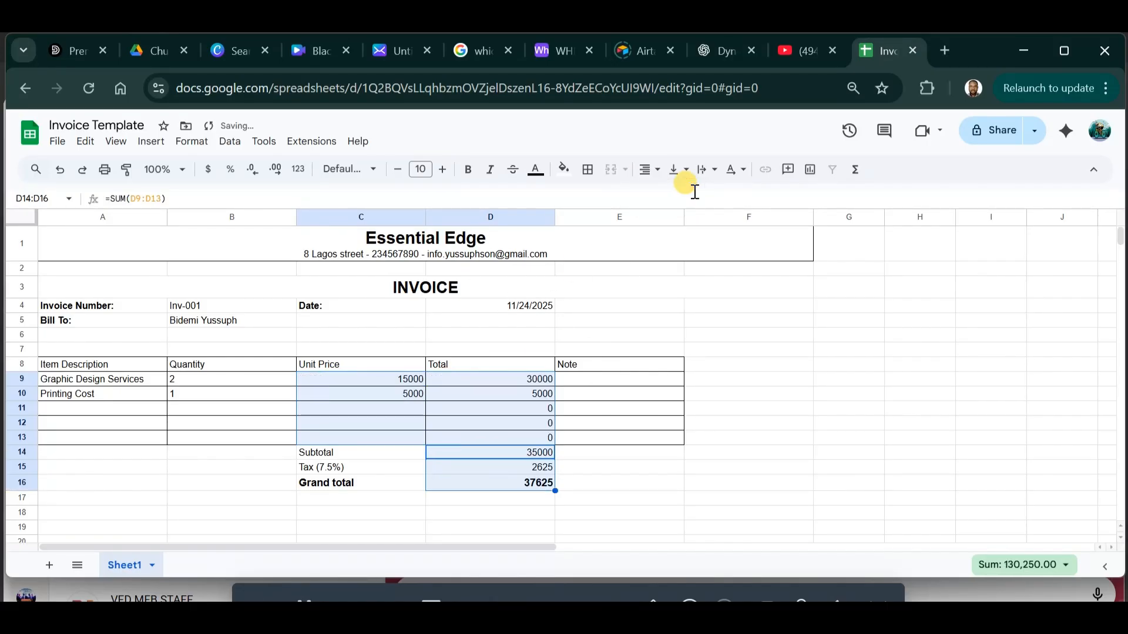
{"action": "left_click", "coordinate": [736, 456]}
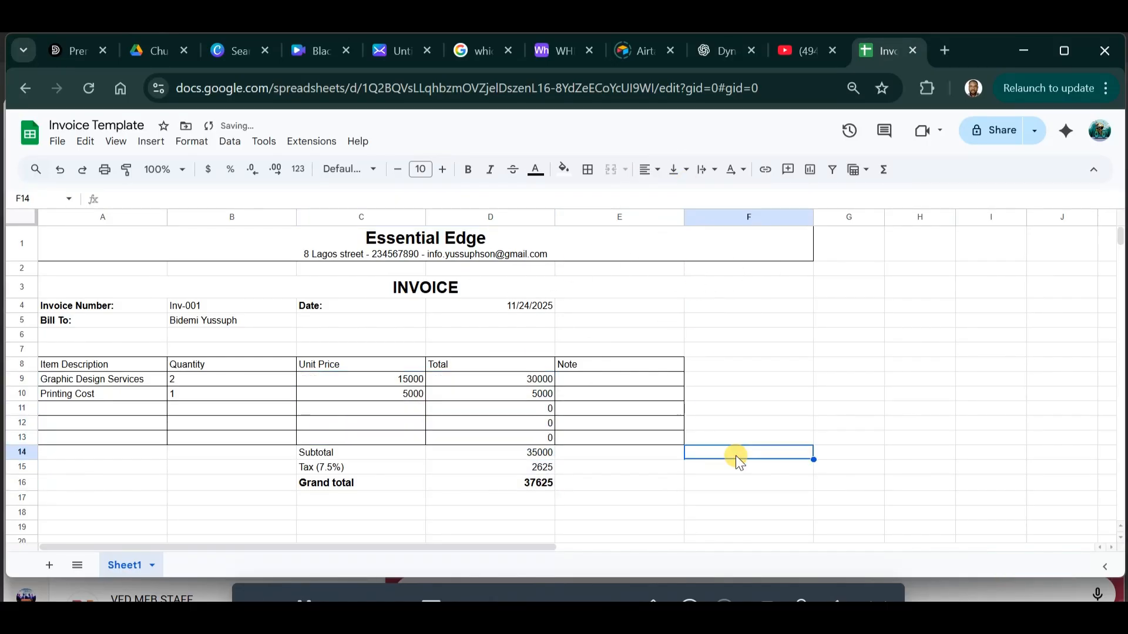
{"action": "left_click", "coordinate": [785, 425]}
{"action": "left_click_drag", "start_coordinate": [408, 382], "coordinate": [413, 445]}
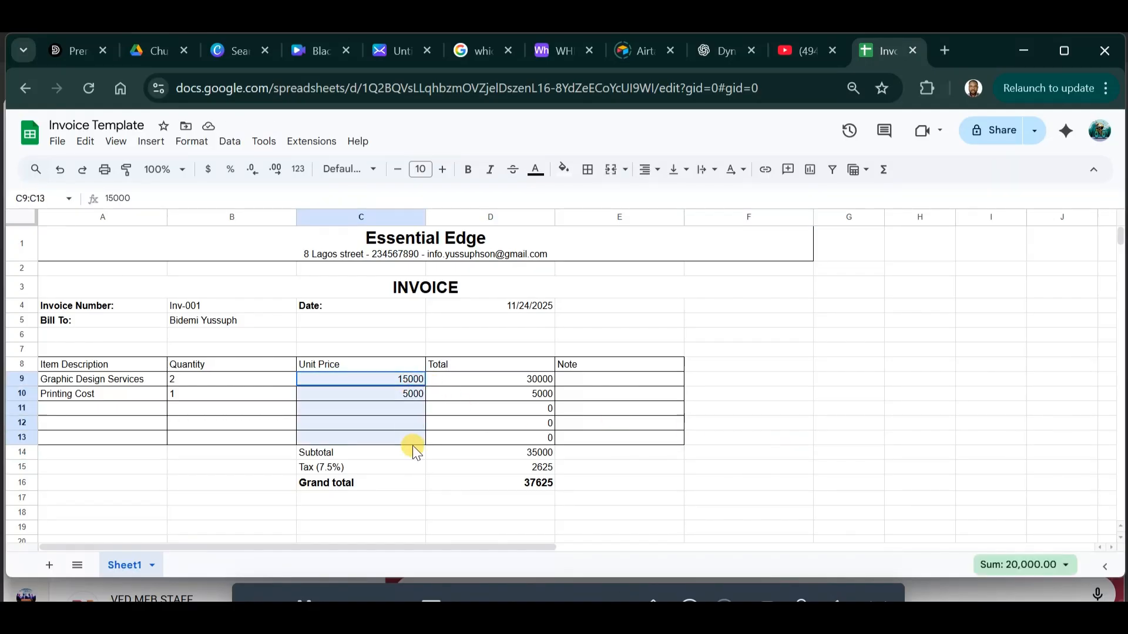
{"action": "left_click_drag", "start_coordinate": [514, 382], "coordinate": [516, 483]}
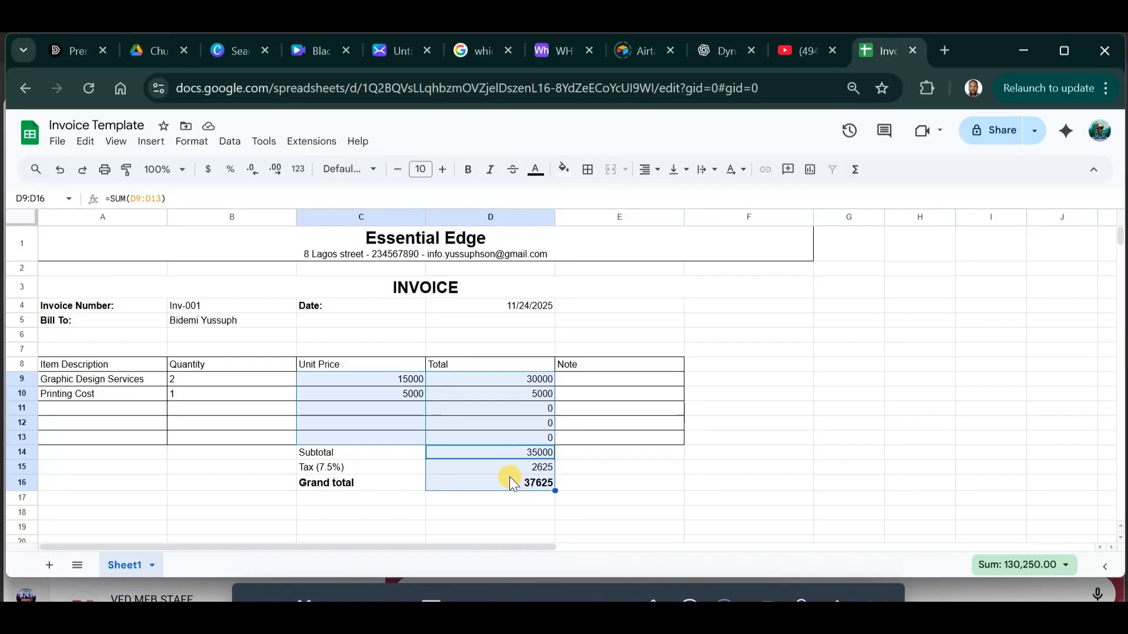
Format the unit prices and totals as Nigerian Naira.
{"action": "left_click", "coordinate": [191, 141]}
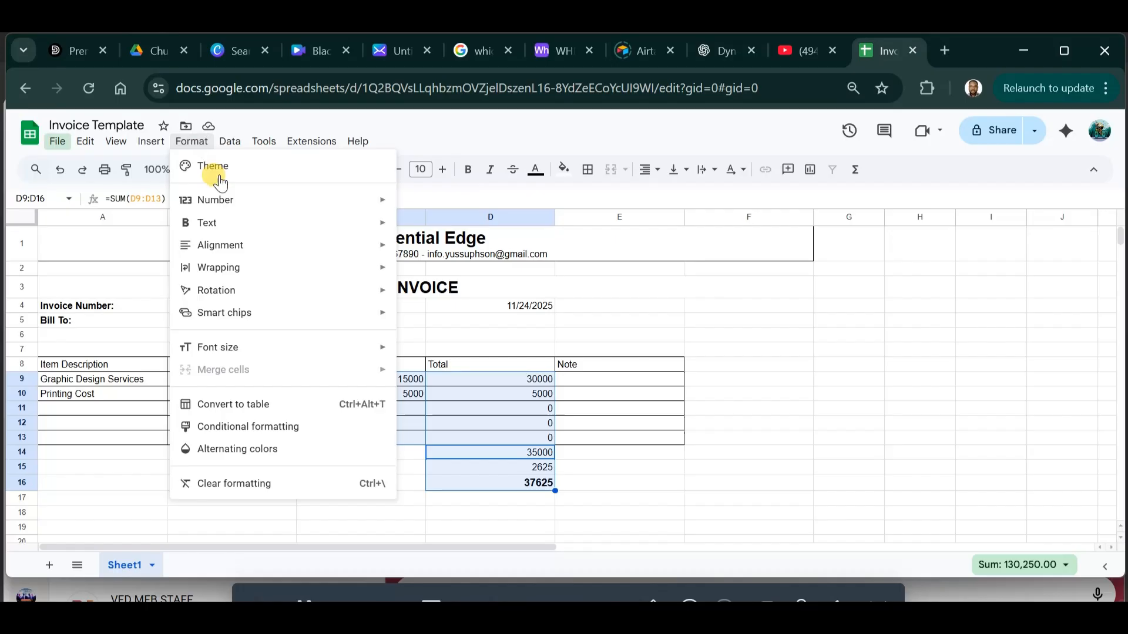
{"action": "mouse_move", "coordinate": [323, 211]}
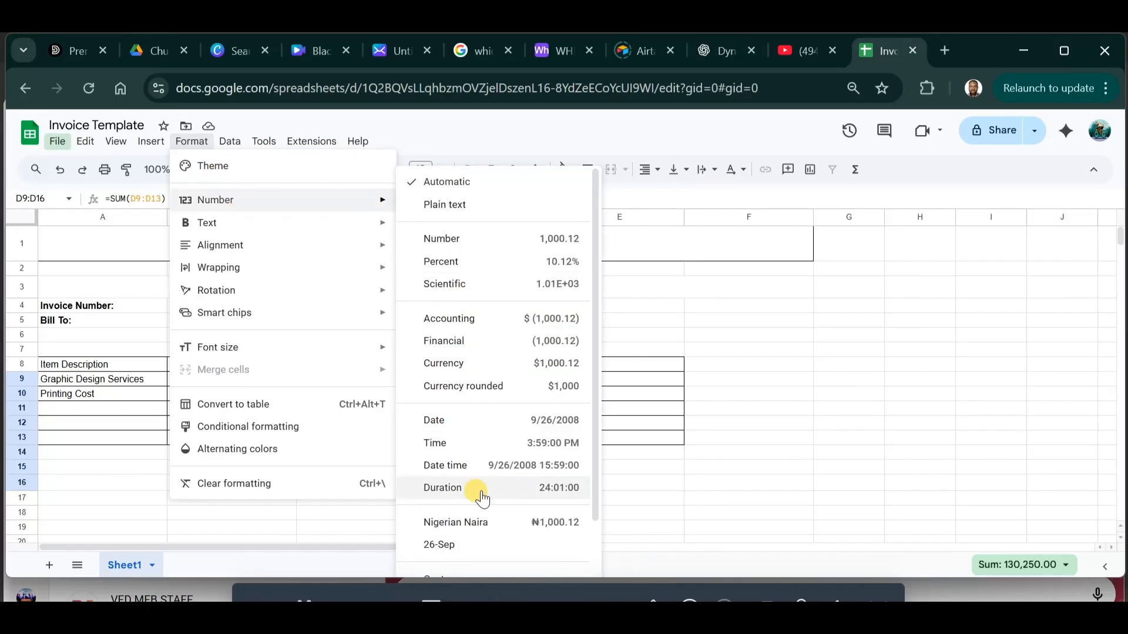
{"action": "left_click", "coordinate": [470, 522]}
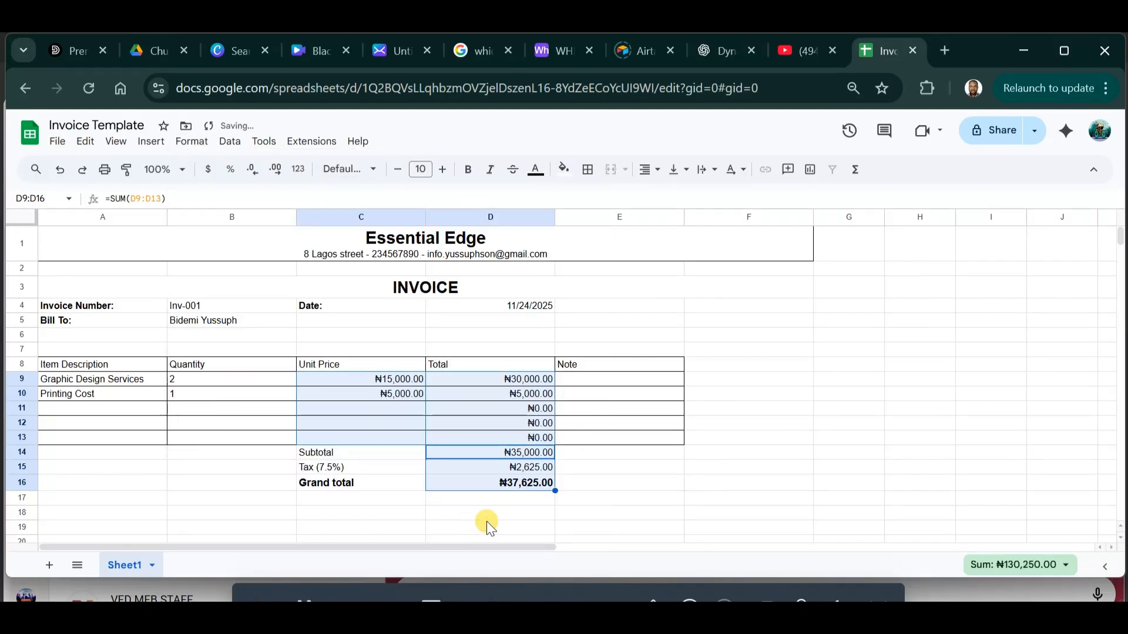
{"action": "left_click", "coordinate": [682, 516]}
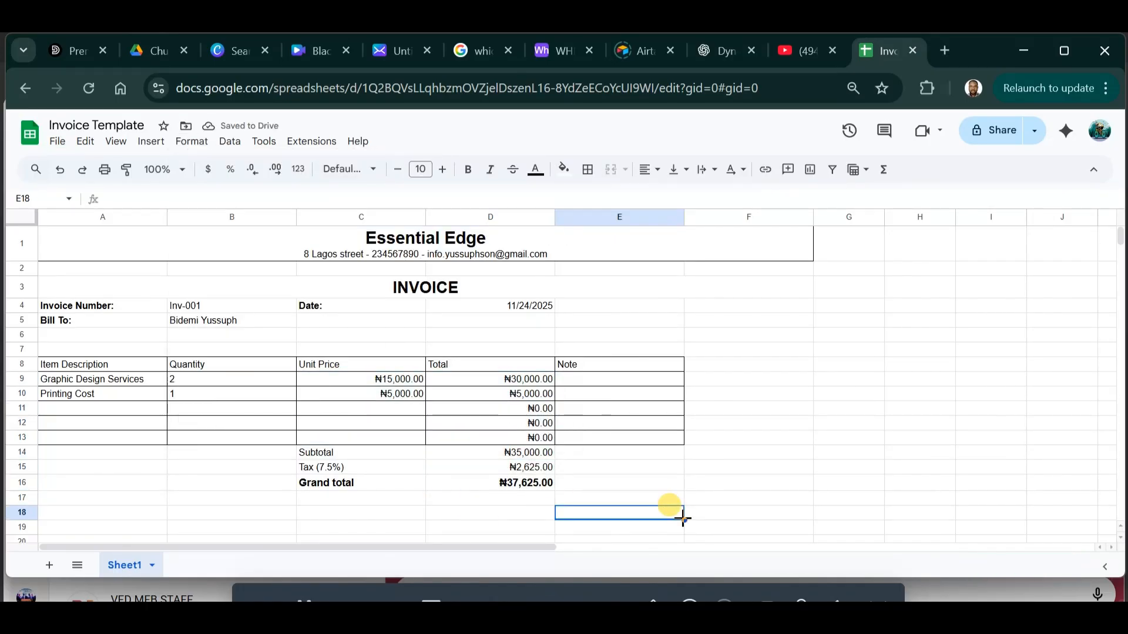
Widen columns A through F together, then shrink column F to a thin strip.
{"action": "left_click", "coordinate": [703, 409]}
{"action": "left_click_drag", "start_coordinate": [108, 219], "coordinate": [743, 257]}
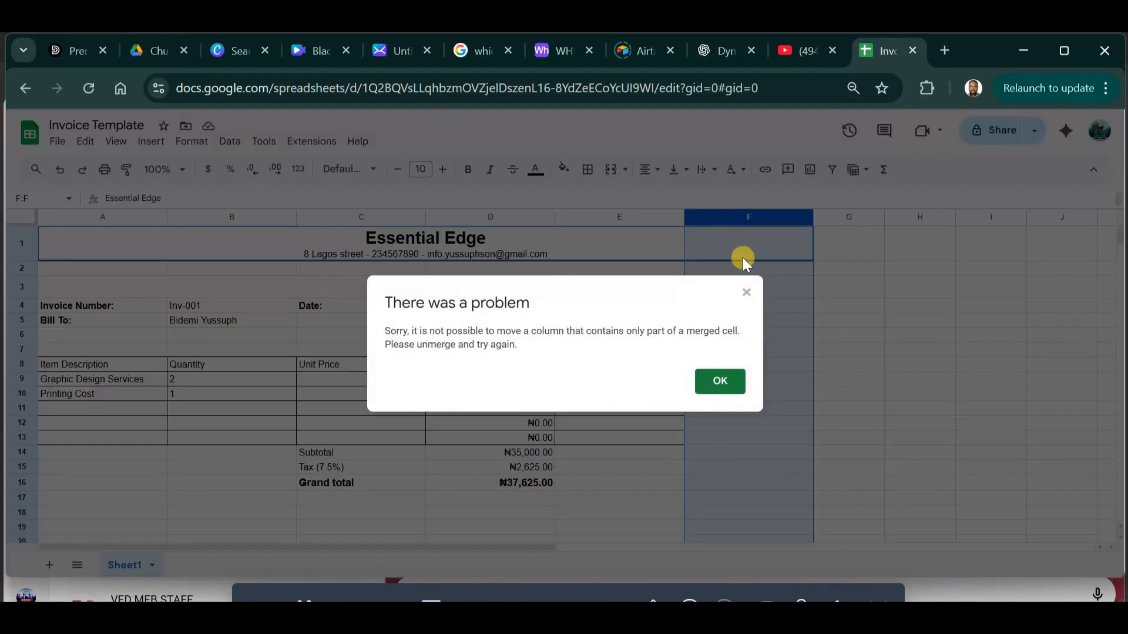
{"action": "left_click", "coordinate": [742, 292]}
{"action": "left_click_drag", "start_coordinate": [106, 220], "coordinate": [718, 281]}
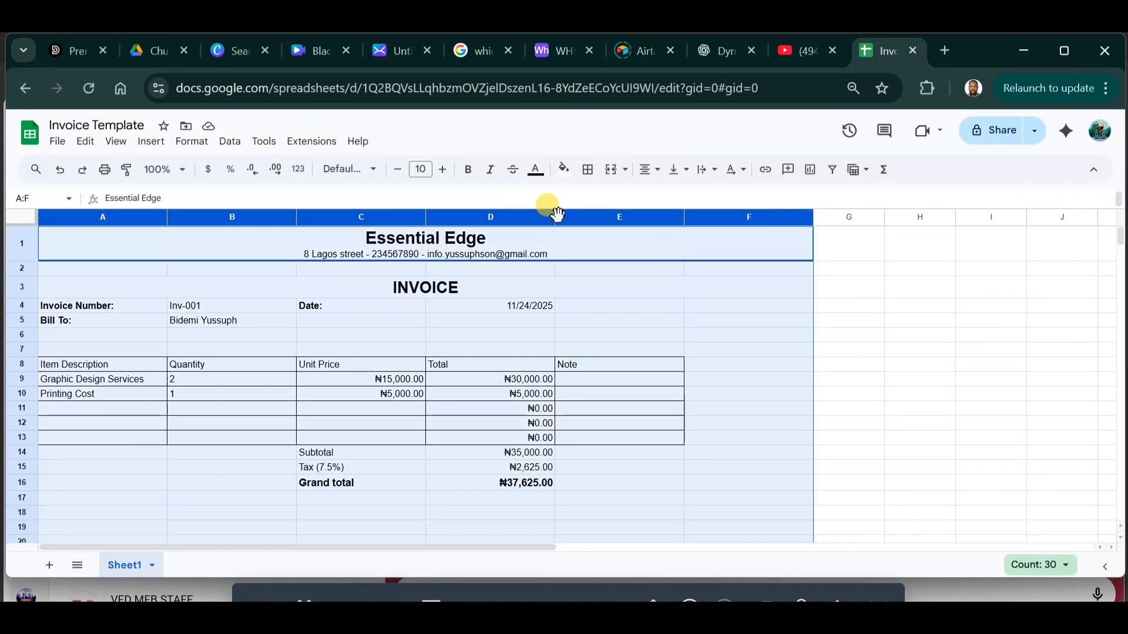
{"action": "left_click_drag", "start_coordinate": [556, 216], "coordinate": [573, 211]}
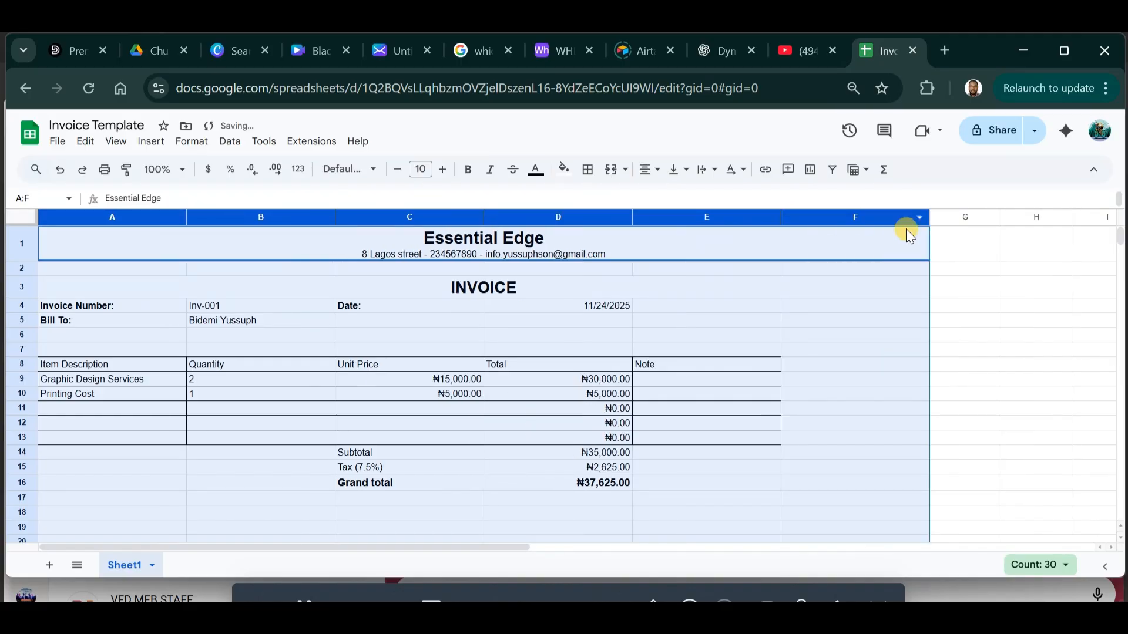
{"action": "left_click", "coordinate": [964, 289]}
{"action": "left_click_drag", "start_coordinate": [931, 213], "coordinate": [793, 218]}
{"action": "left_click", "coordinate": [907, 422]}
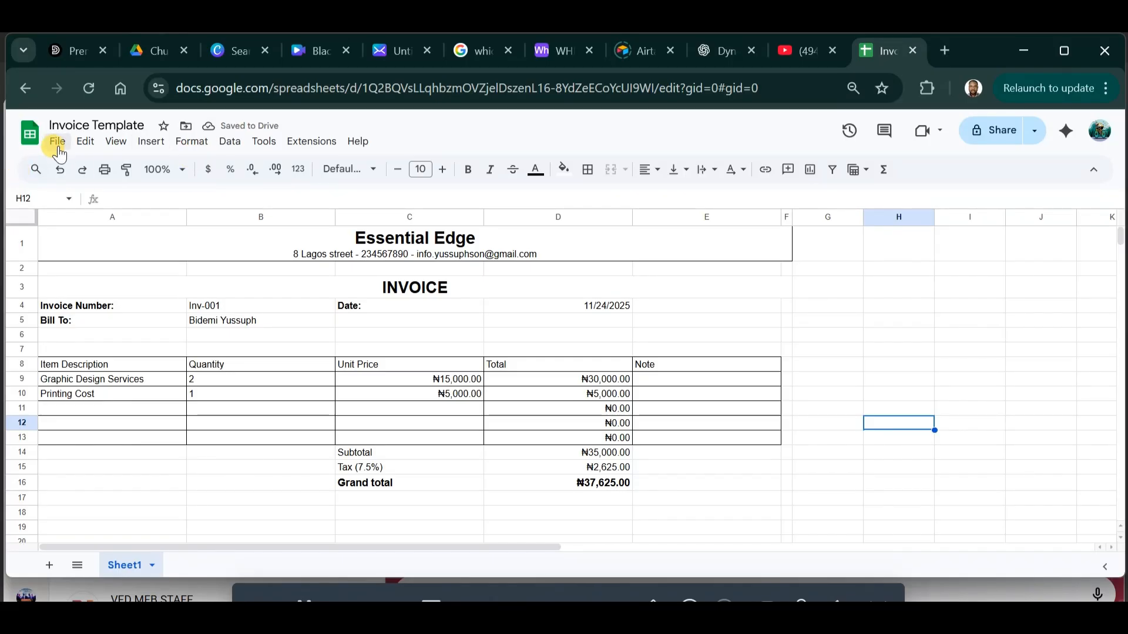
Turn off the sheet's gridlines using the Menus search.
{"action": "left_click", "coordinate": [35, 169]}
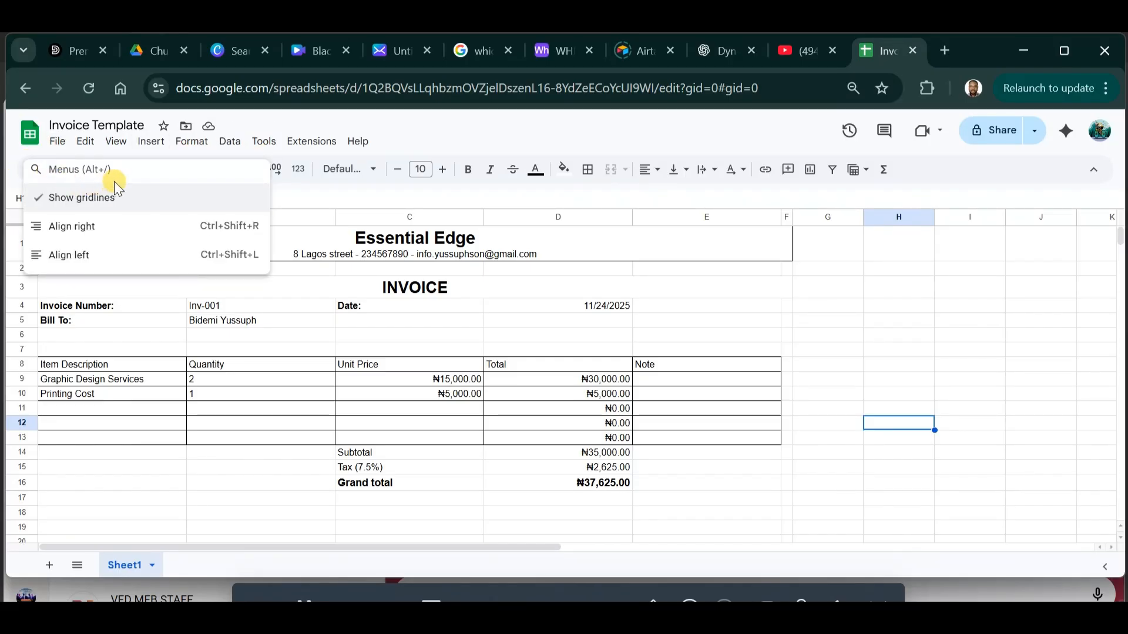
{"action": "left_click", "coordinate": [29, 198]}
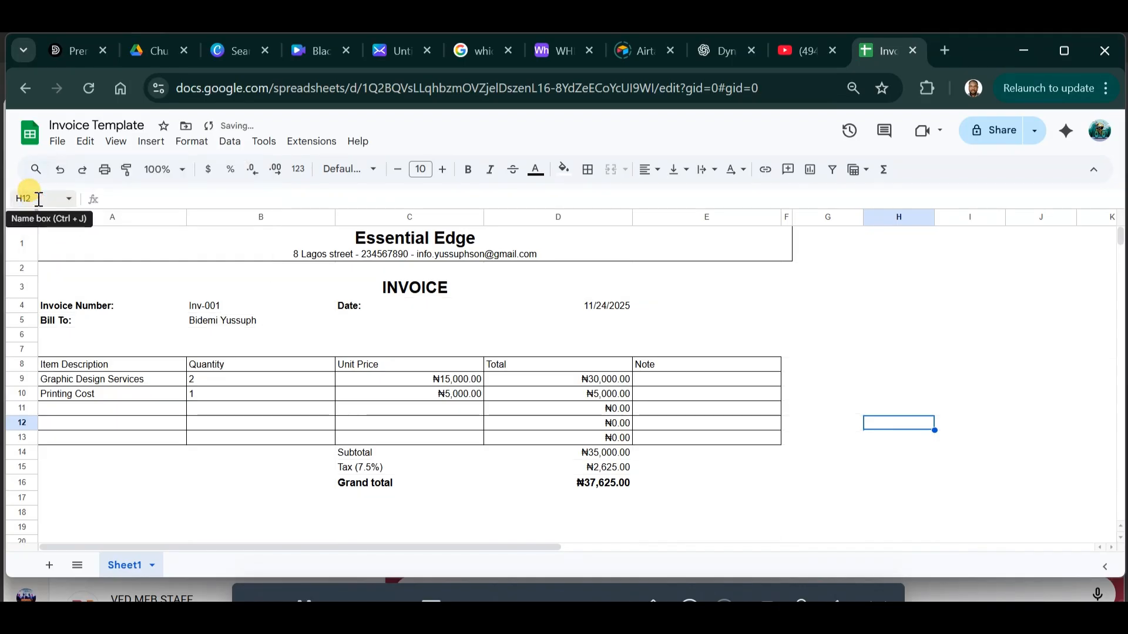
{"action": "left_click", "coordinate": [35, 169]}
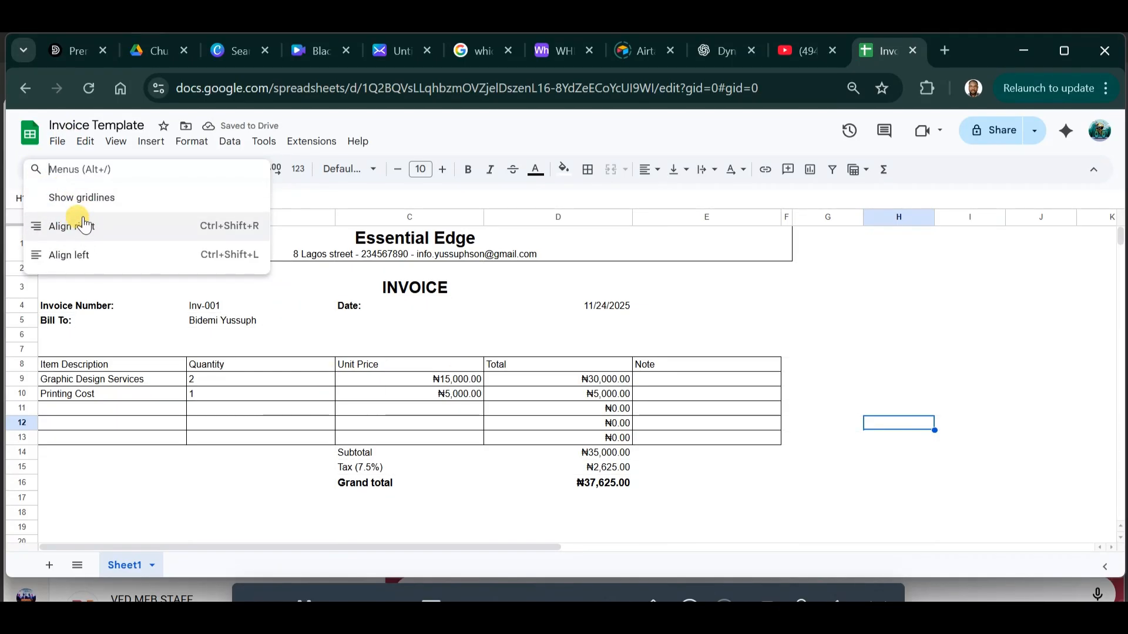
{"action": "type", "text": "gri"}
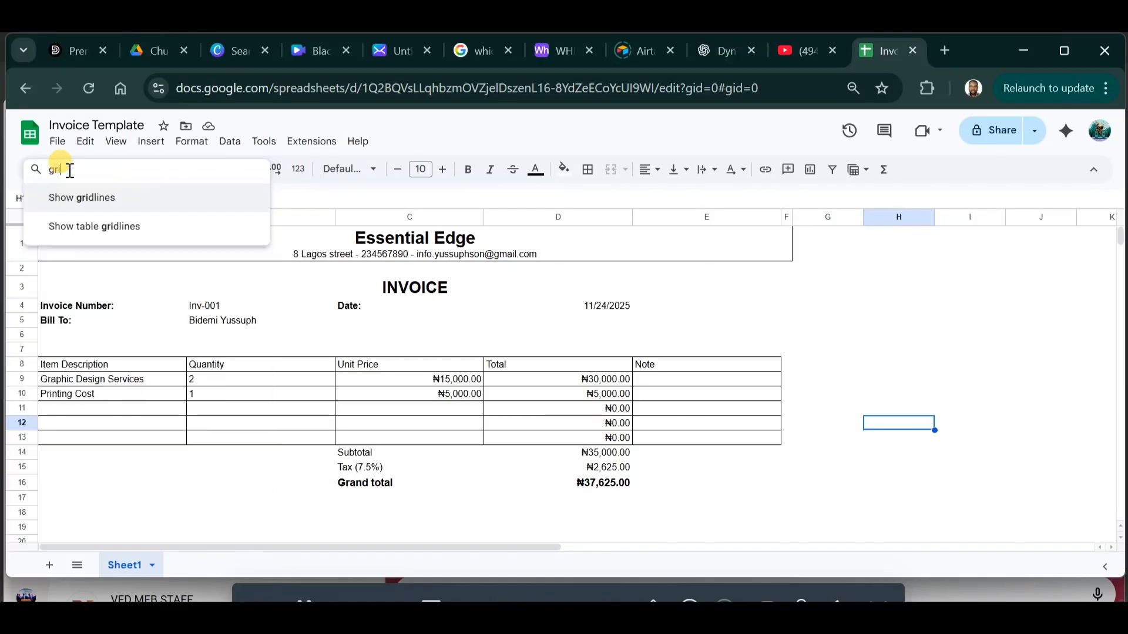
{"action": "left_click", "coordinate": [43, 201]}
{"action": "left_click", "coordinate": [36, 169]}
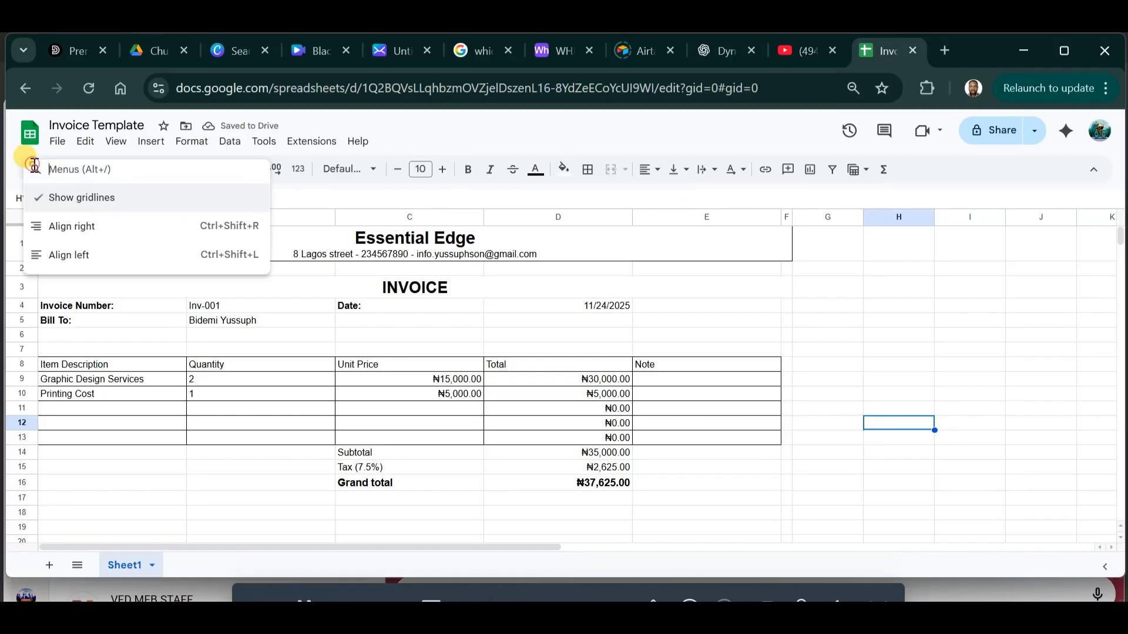
{"action": "left_click", "coordinate": [50, 196]}
Make the Essential Edge title row 1 taller.
{"action": "left_click", "coordinate": [729, 500]}
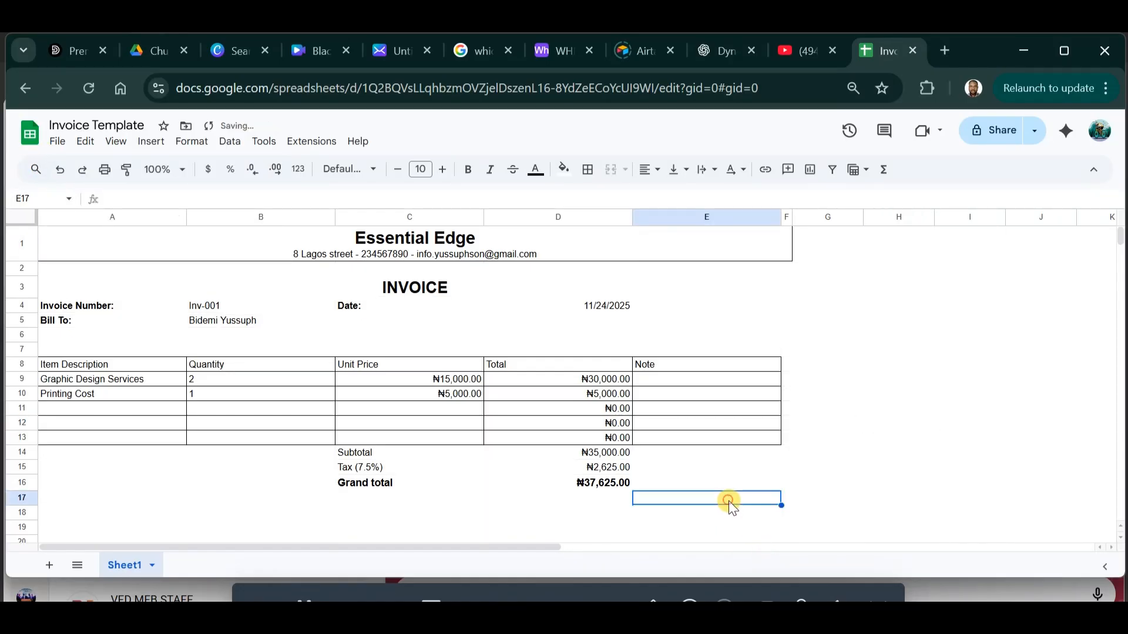
{"action": "left_click", "coordinate": [908, 424]}
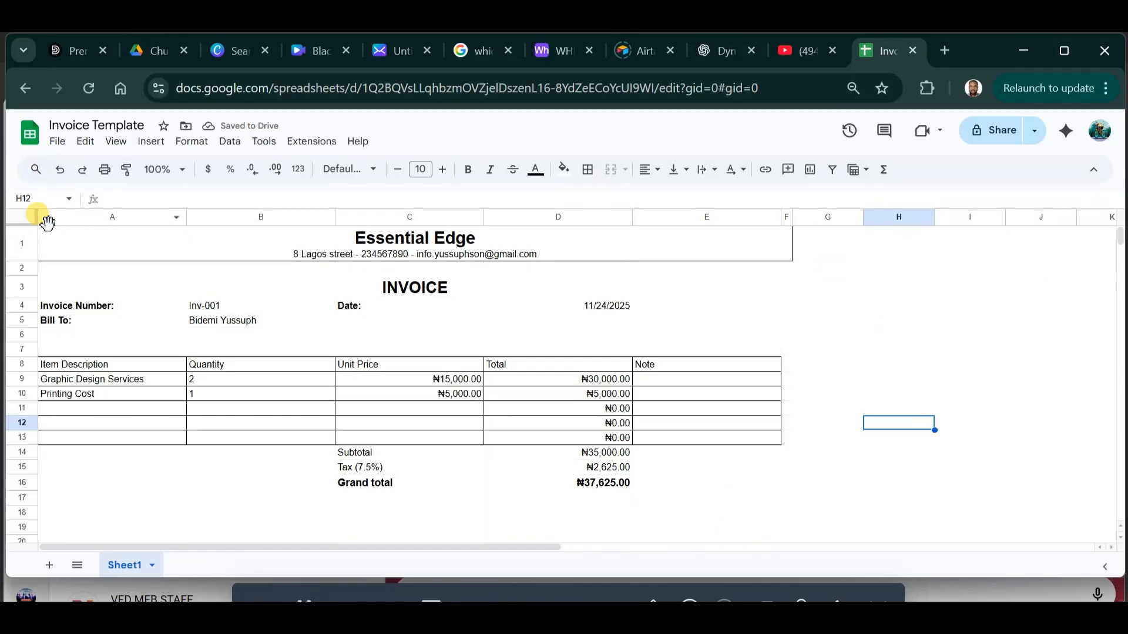
{"action": "left_click", "coordinate": [17, 242]}
{"action": "mouse_move", "coordinate": [23, 269]}
{"action": "left_mouse_down"}
{"action": "mouse_move", "coordinate": [21, 258]}
{"action": "mouse_move", "coordinate": [21, 272]}
{"action": "left_mouse_up"}
Centre the merged title cell A1:F1 vertically and fill it dark purple.
{"action": "left_click", "coordinate": [666, 256]}
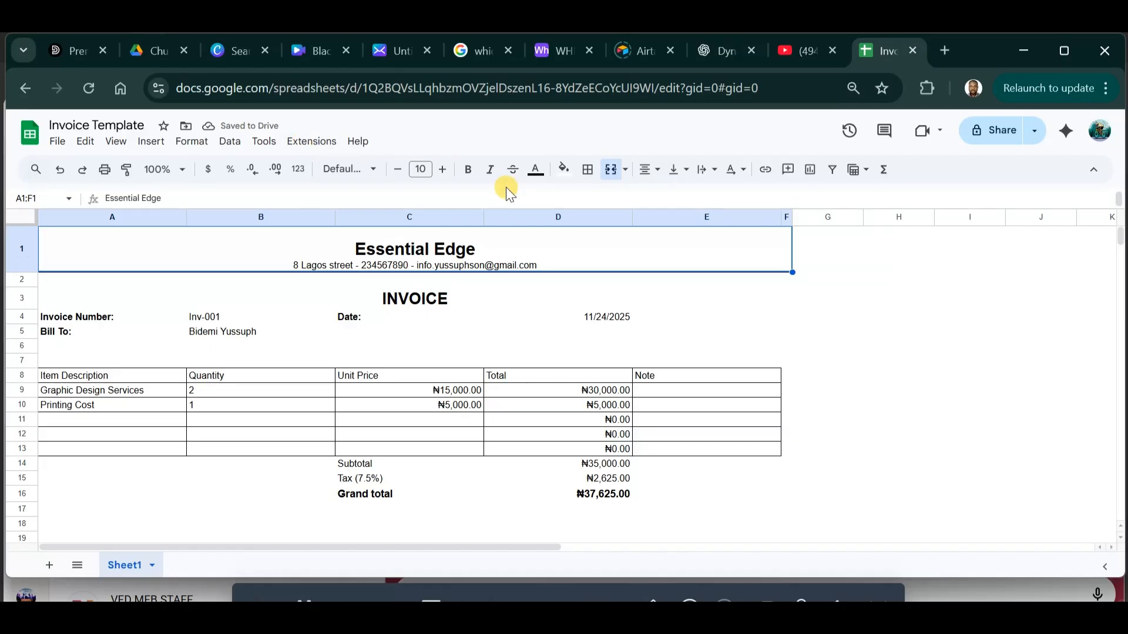
{"action": "left_click", "coordinate": [679, 170]}
{"action": "left_click", "coordinate": [702, 198]}
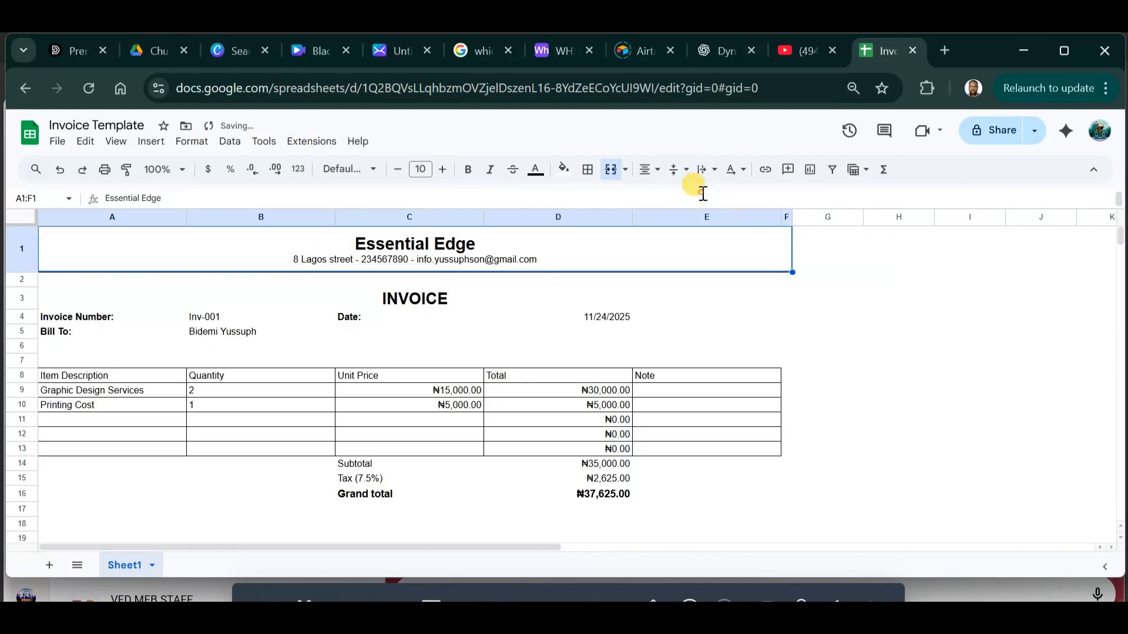
{"action": "left_click", "coordinate": [877, 317]}
{"action": "left_click", "coordinate": [598, 241]}
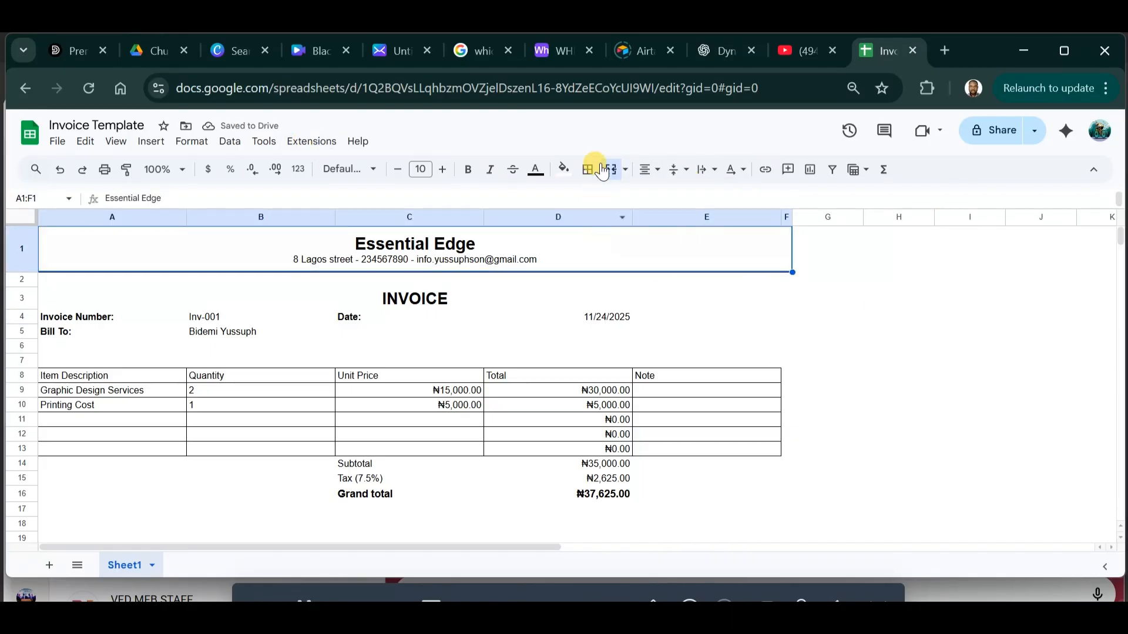
{"action": "left_click", "coordinate": [570, 177]}
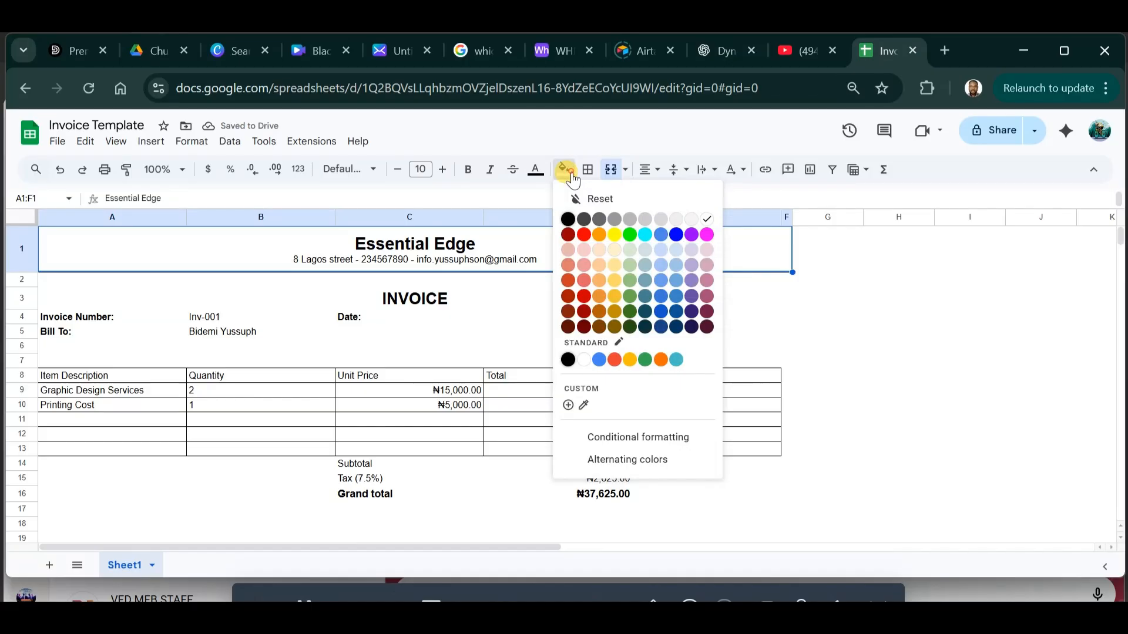
{"action": "left_click", "coordinate": [691, 329]}
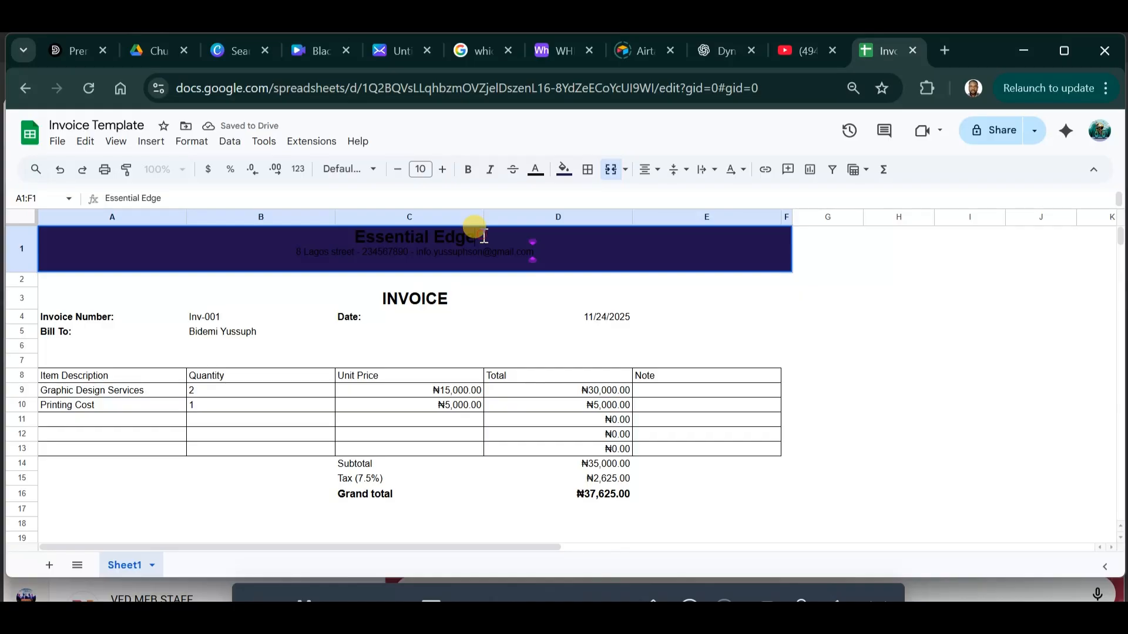
Colour the Essential Edge title text light blue.
{"action": "left_click_drag", "start_coordinate": [475, 236], "coordinate": [329, 236]}
{"action": "left_click", "coordinate": [536, 170]}
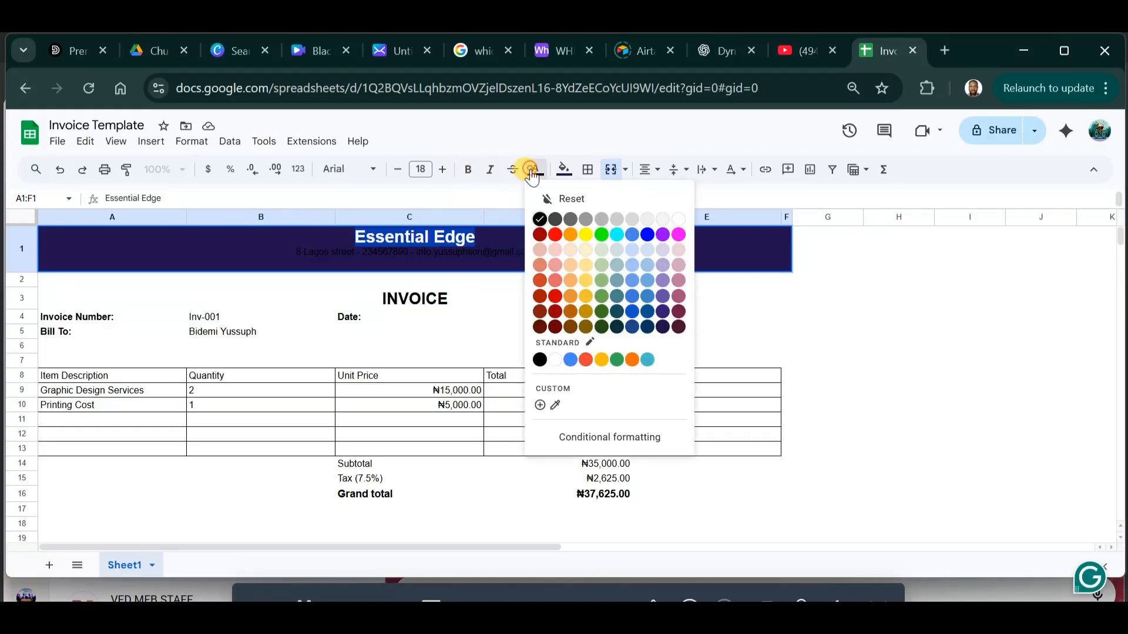
{"action": "left_click", "coordinate": [632, 271]}
{"action": "left_click", "coordinate": [858, 297]}
Give the banner's address line a light text colour.
{"action": "left_click", "coordinate": [511, 247]}
{"action": "left_click_drag", "start_coordinate": [556, 257], "coordinate": [270, 252]}
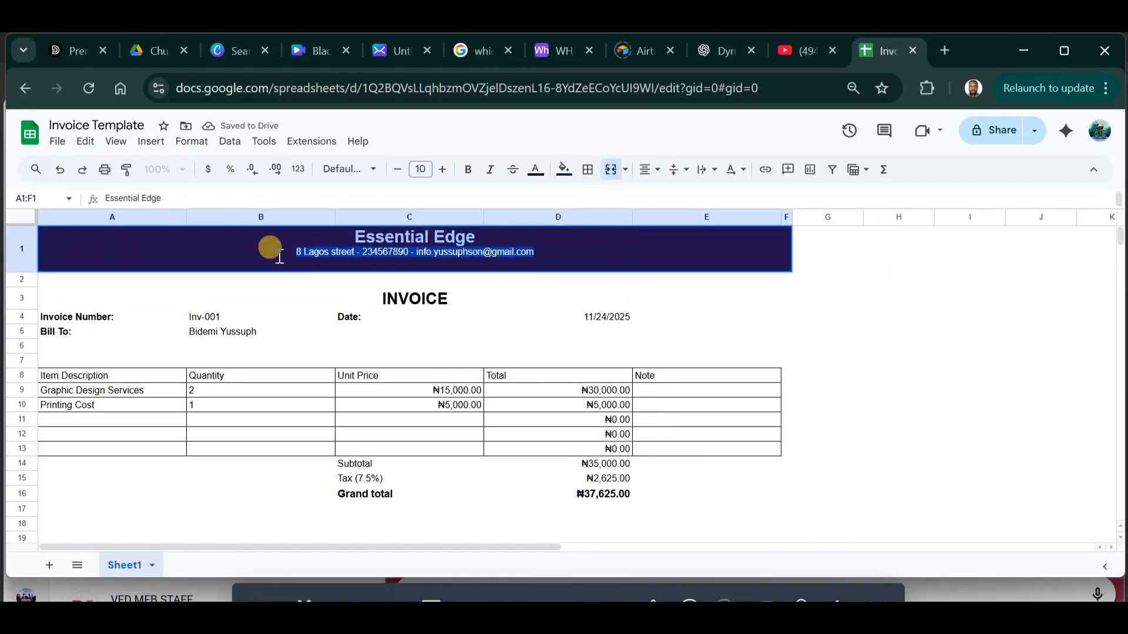
{"action": "left_click", "coordinate": [536, 169]}
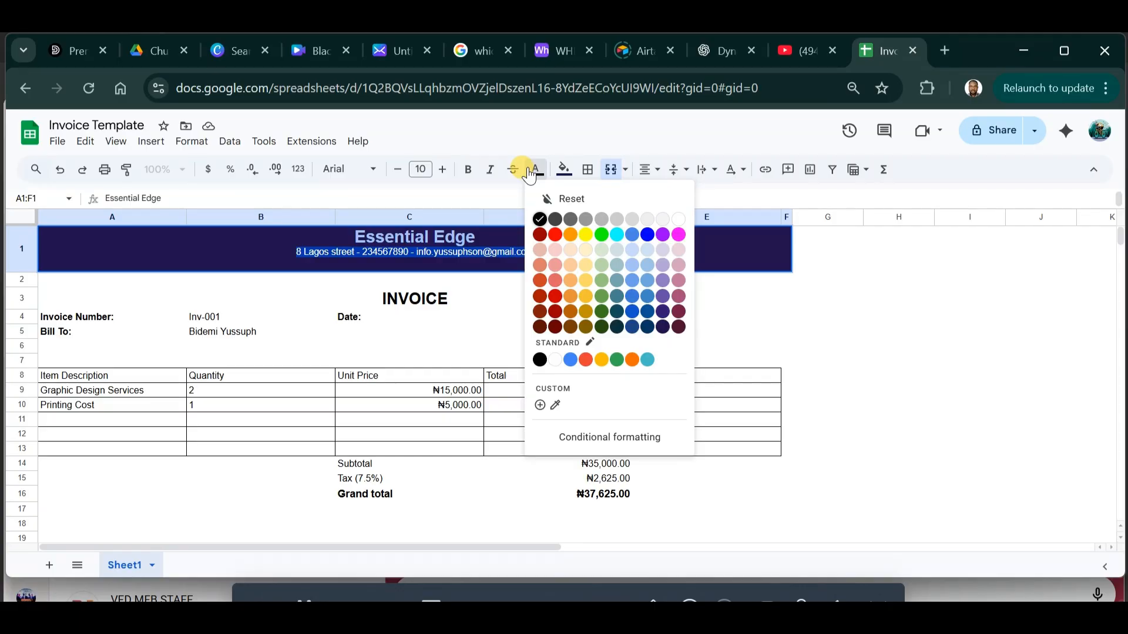
{"action": "left_click", "coordinate": [681, 260]}
{"action": "left_click", "coordinate": [801, 305]}
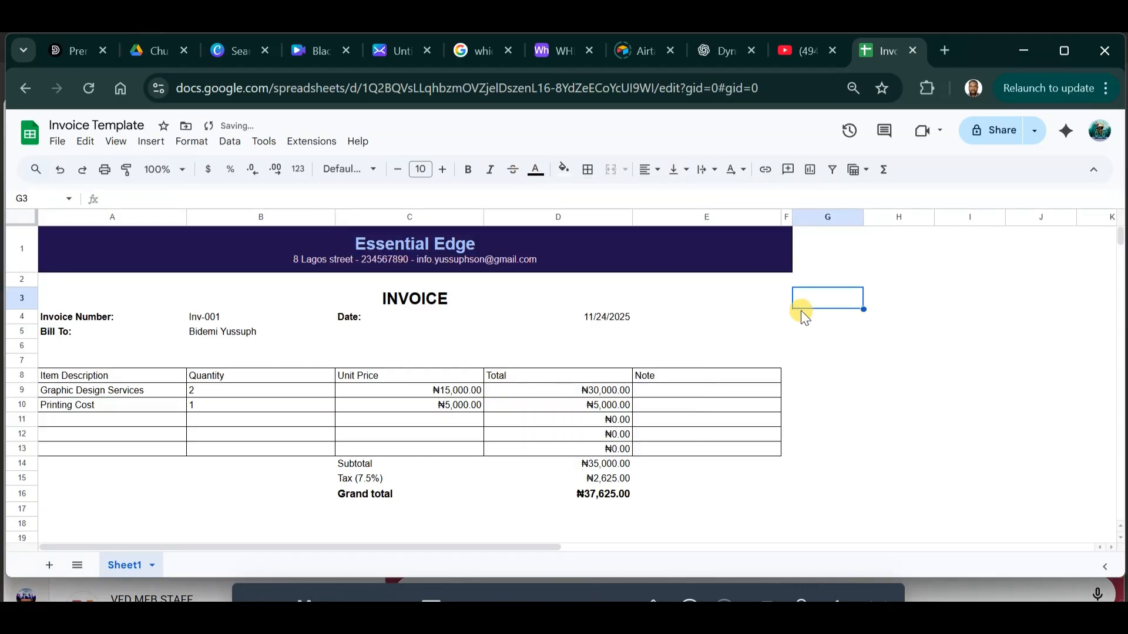
{"action": "left_click", "coordinate": [940, 346]}
{"action": "left_click_drag", "start_coordinate": [149, 376], "coordinate": [706, 371]}
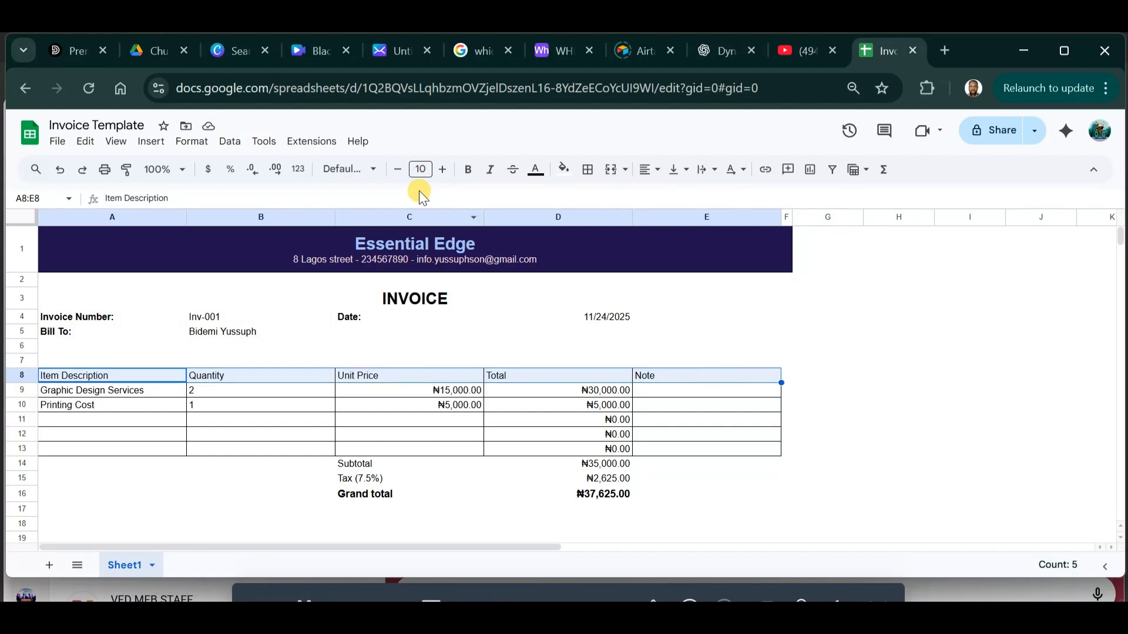
Give the header row A8:E8 a dark navy fill with bold white text.
{"action": "left_click", "coordinate": [566, 171]}
{"action": "left_click", "coordinate": [691, 327]}
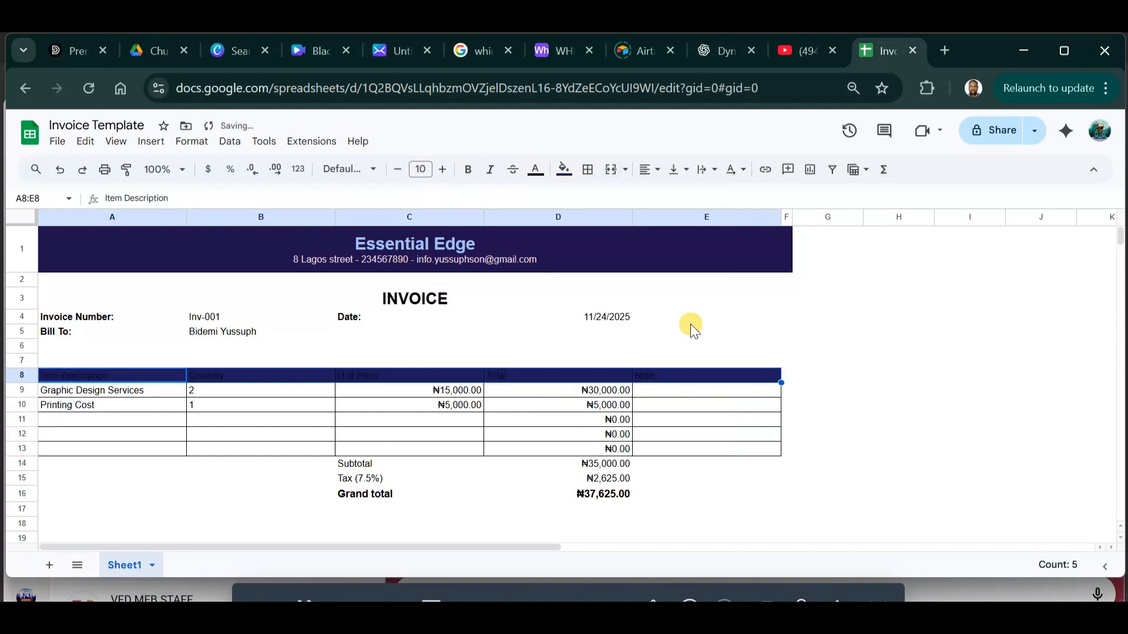
{"action": "left_click", "coordinate": [544, 179]}
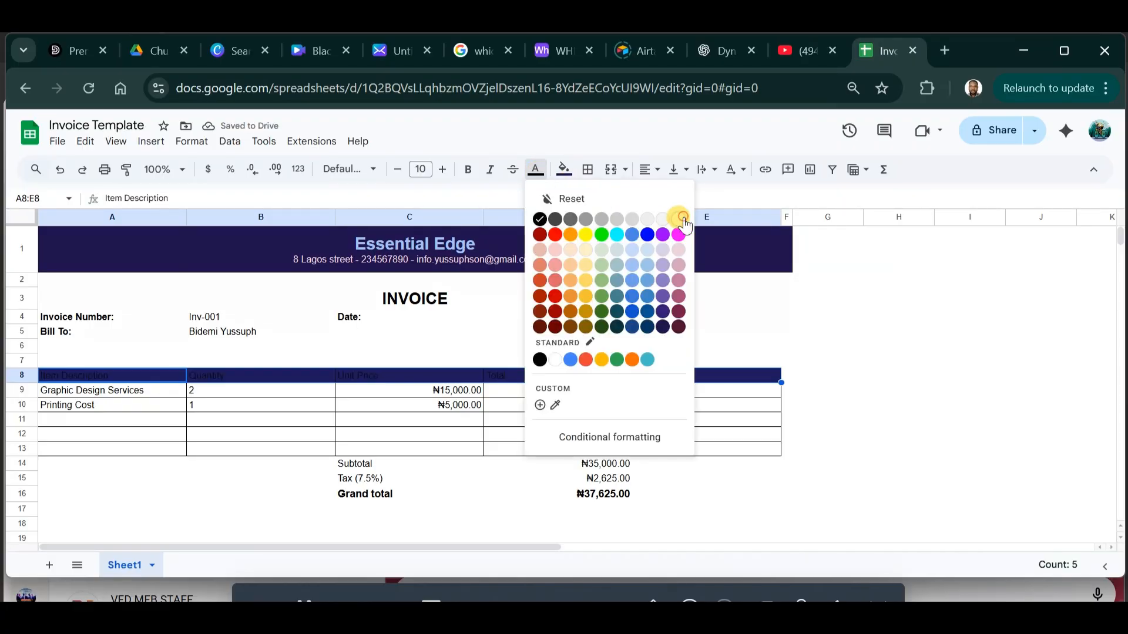
{"action": "left_click", "coordinate": [680, 217]}
{"action": "left_click", "coordinate": [469, 169]}
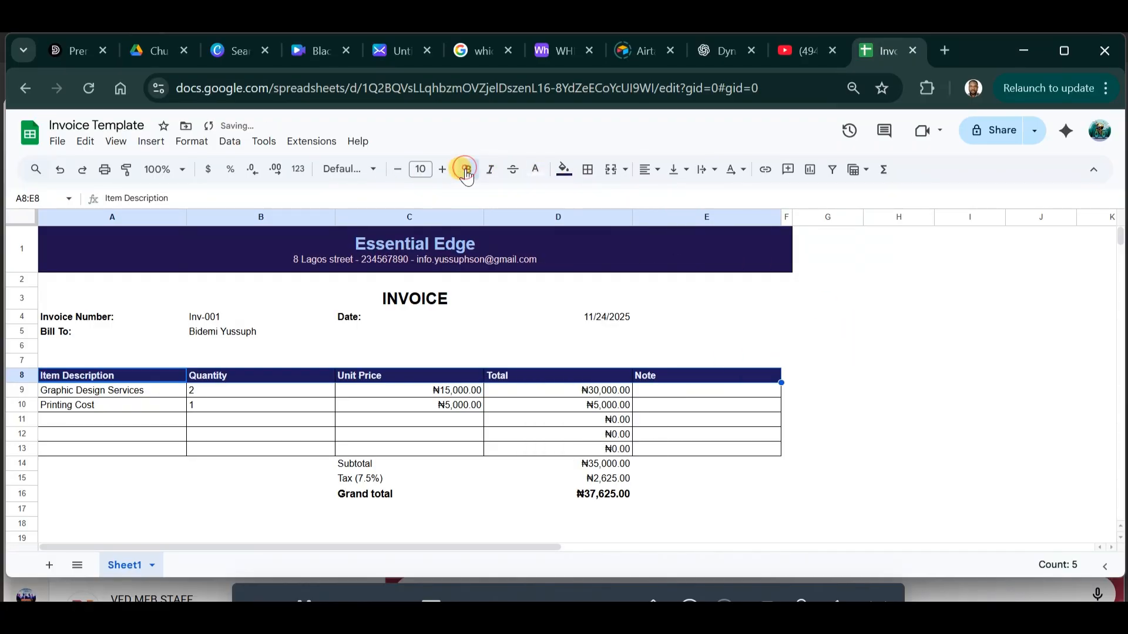
{"action": "left_click", "coordinate": [857, 361]}
Give the Grand total cells C16:D16 a dark navy fill with white text.
{"action": "left_click_drag", "start_coordinate": [401, 502], "coordinate": [605, 495]}
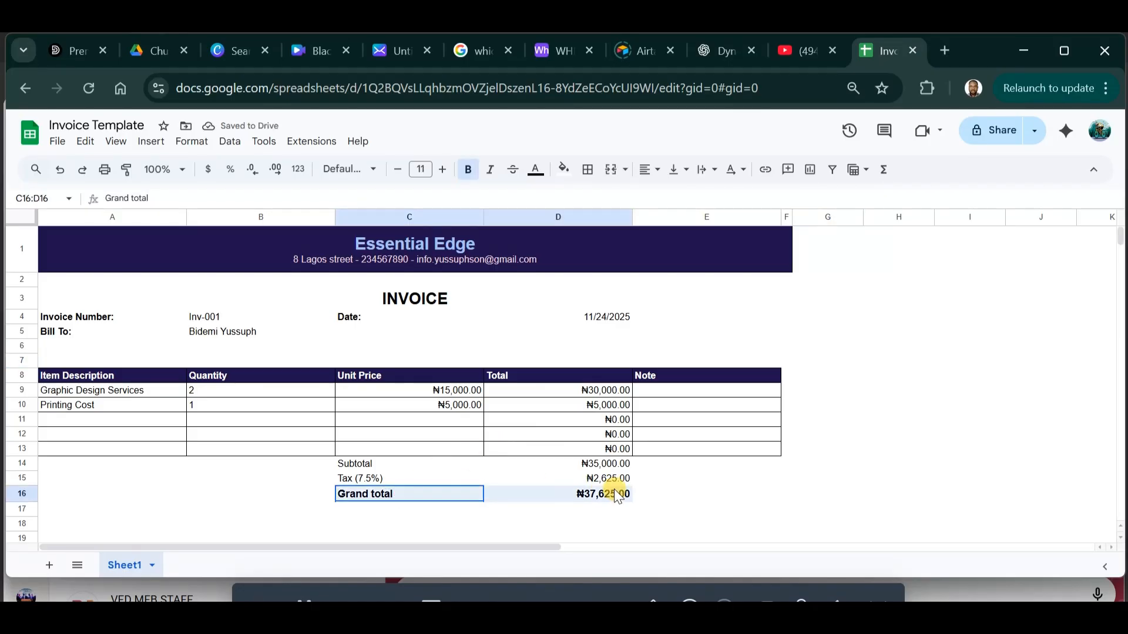
{"action": "left_click", "coordinate": [536, 170]}
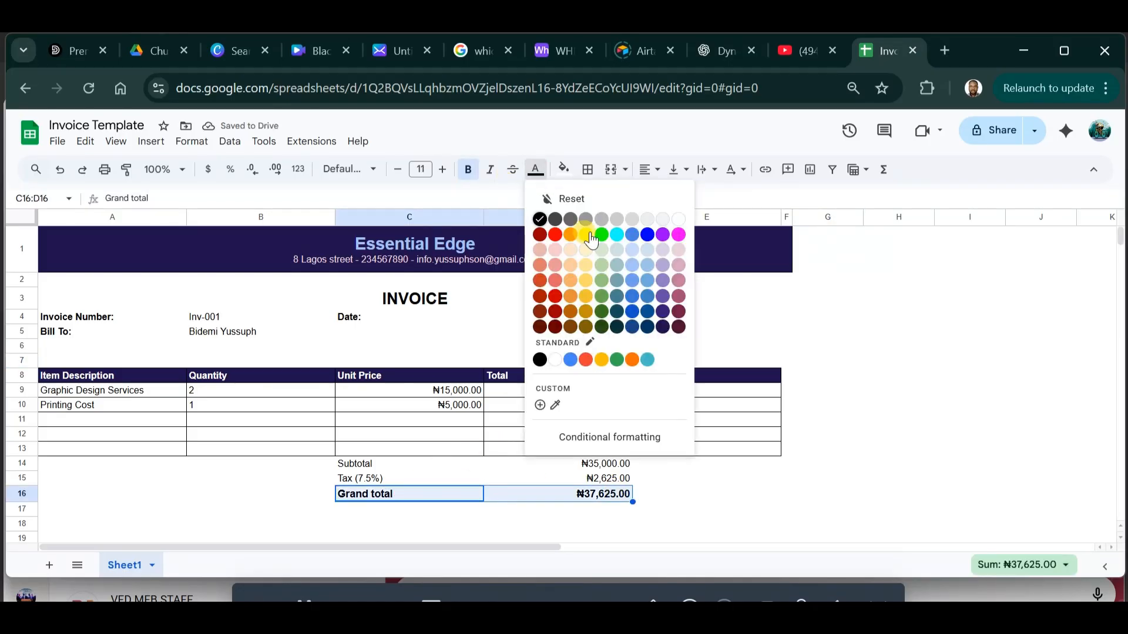
{"action": "left_click", "coordinate": [664, 327]}
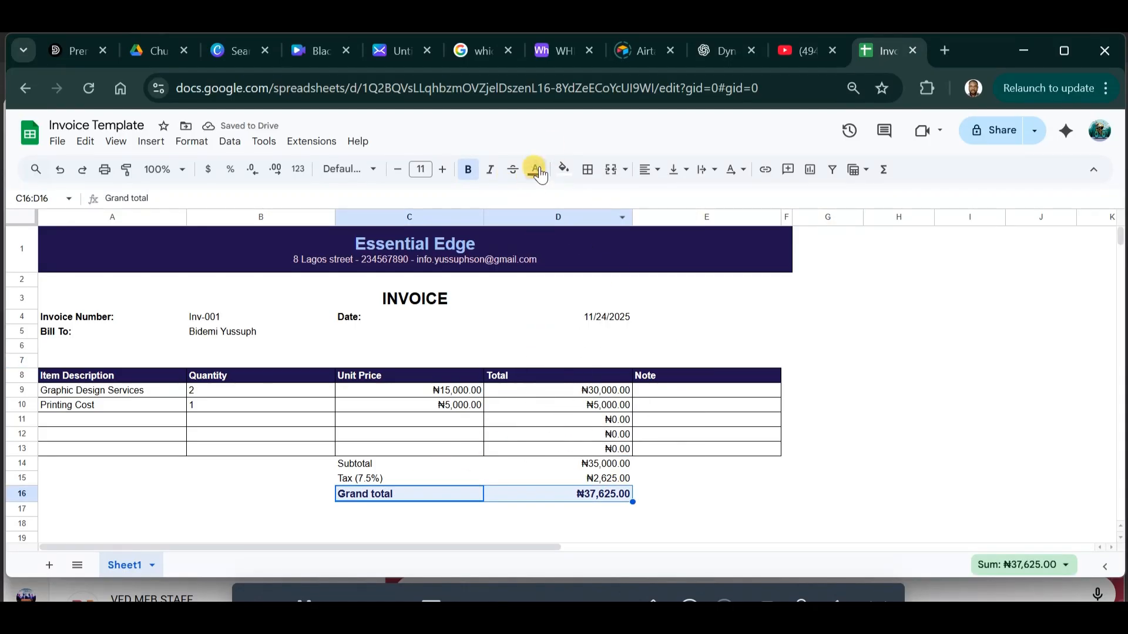
{"action": "left_click", "coordinate": [563, 170]}
{"action": "left_click", "coordinate": [677, 326]}
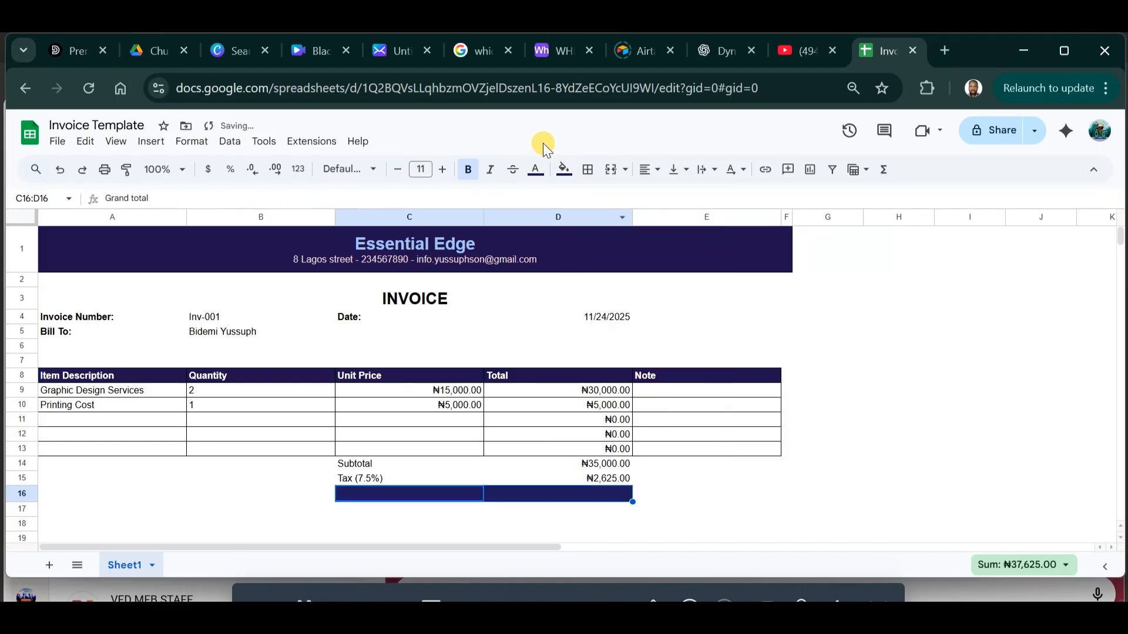
{"action": "left_click", "coordinate": [536, 170]}
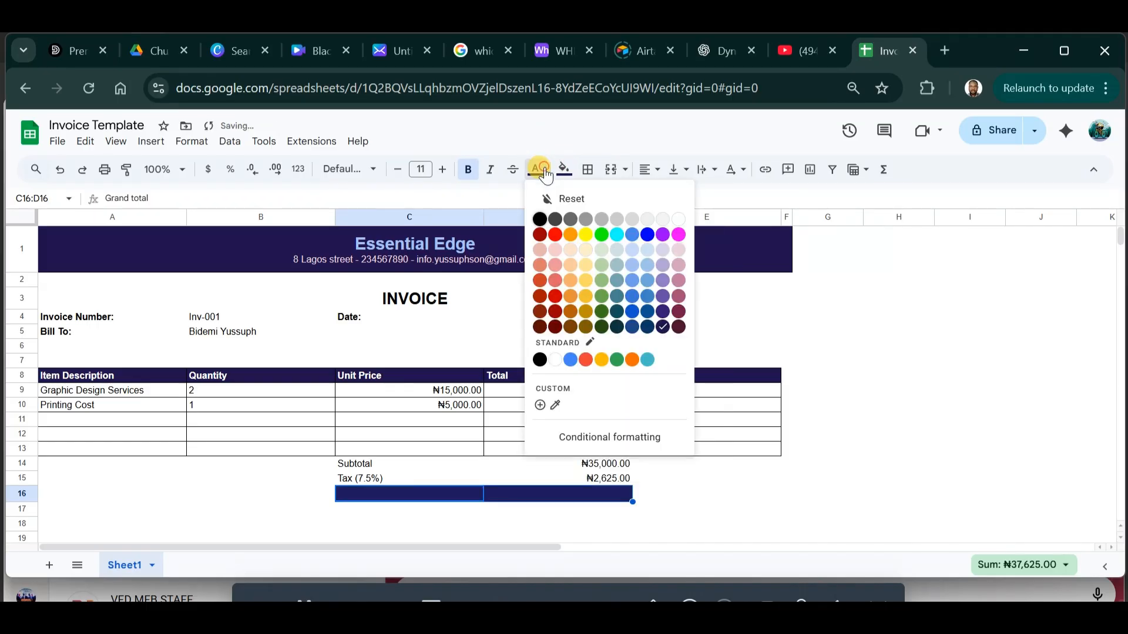
{"action": "left_click", "coordinate": [678, 219]}
{"action": "left_click", "coordinate": [857, 436]}
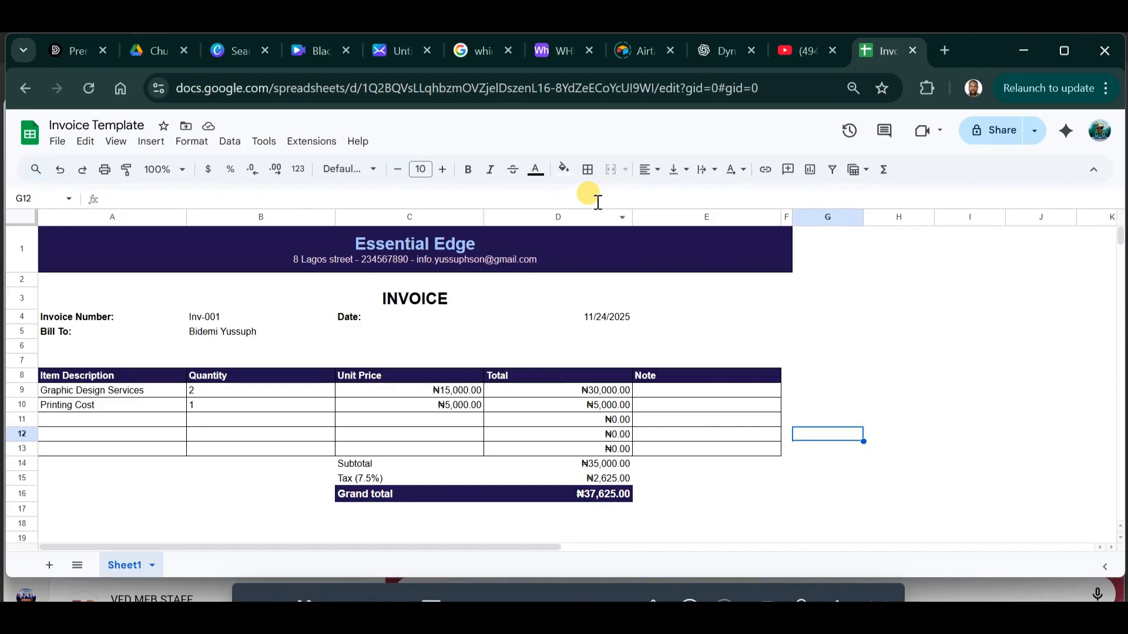
Snip the EG emblem from the STAY AHEAD design in Canva, then return to the invoice sheet.
{"action": "left_click", "coordinate": [310, 48]}
{"action": "left_click", "coordinate": [382, 51]}
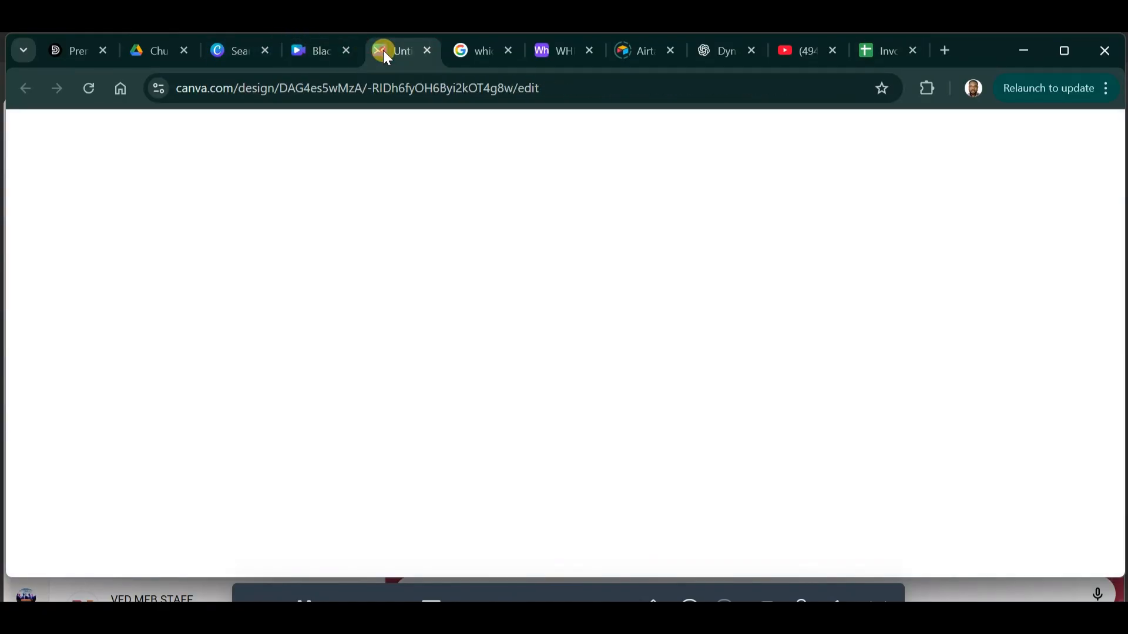
{"action": "left_click", "coordinate": [601, 329]}
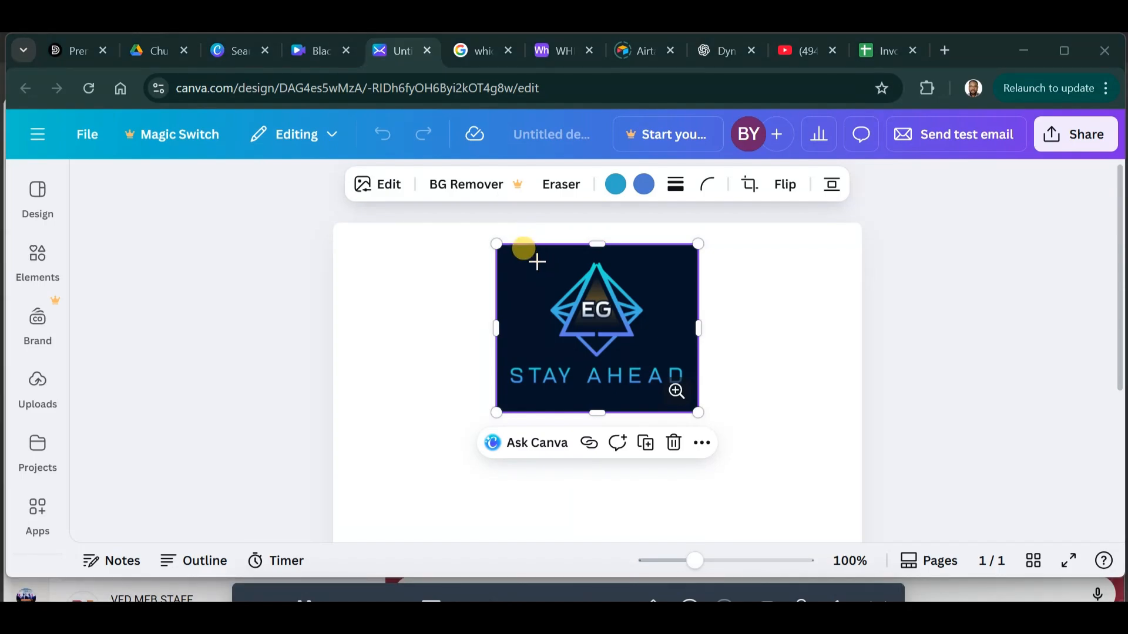
{"action": "key", "text": "super+shift+s"}
{"action": "left_click_drag", "start_coordinate": [536, 255], "coordinate": [654, 360]}
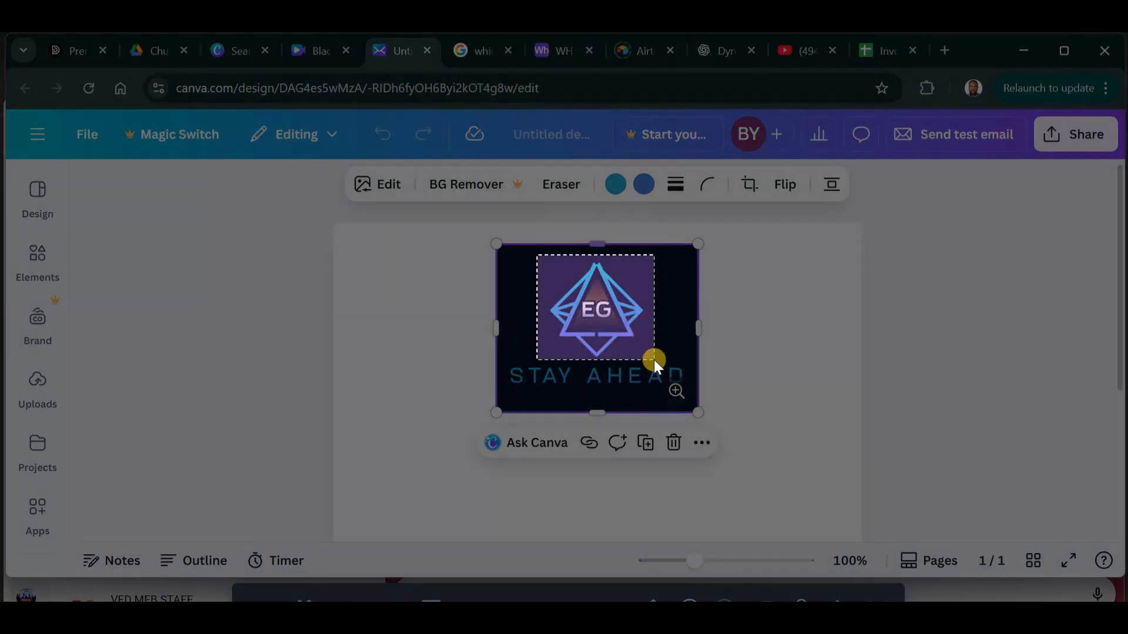
{"action": "left_click", "coordinate": [898, 51]}
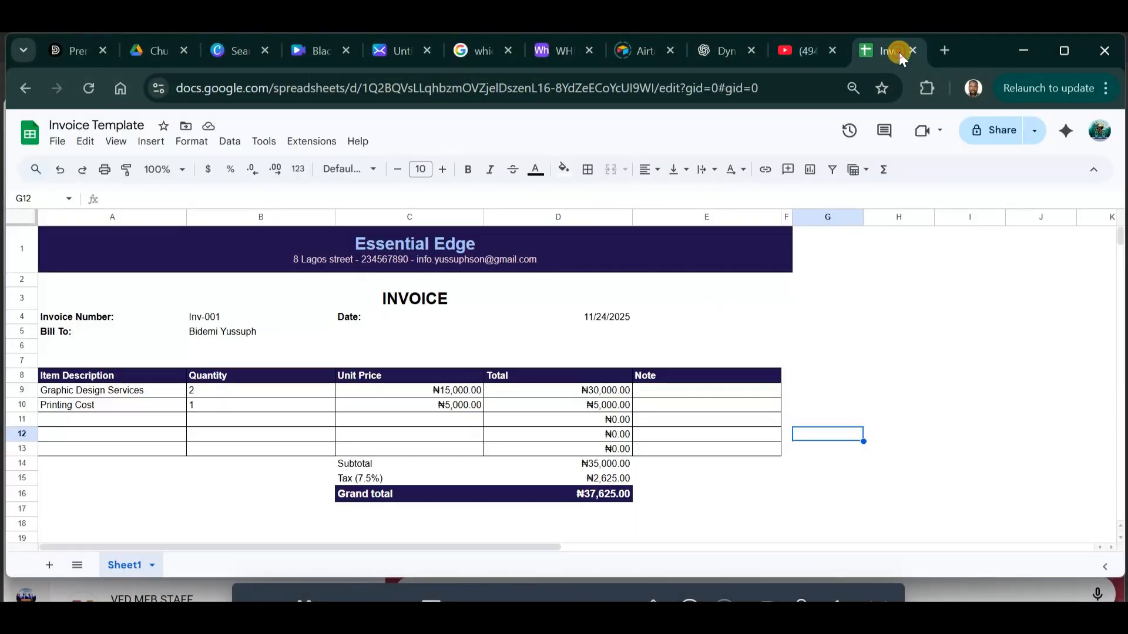
Paste the EG logo, move it to the banner's right end and shrink it to fit.
{"action": "left_click", "coordinate": [685, 255]}
{"action": "key", "text": "ctrl+v"}
{"action": "left_click_drag", "start_coordinate": [124, 285], "coordinate": [746, 284]}
{"action": "left_click_drag", "start_coordinate": [773, 328], "coordinate": [726, 284]}
{"action": "left_click", "coordinate": [771, 303]}
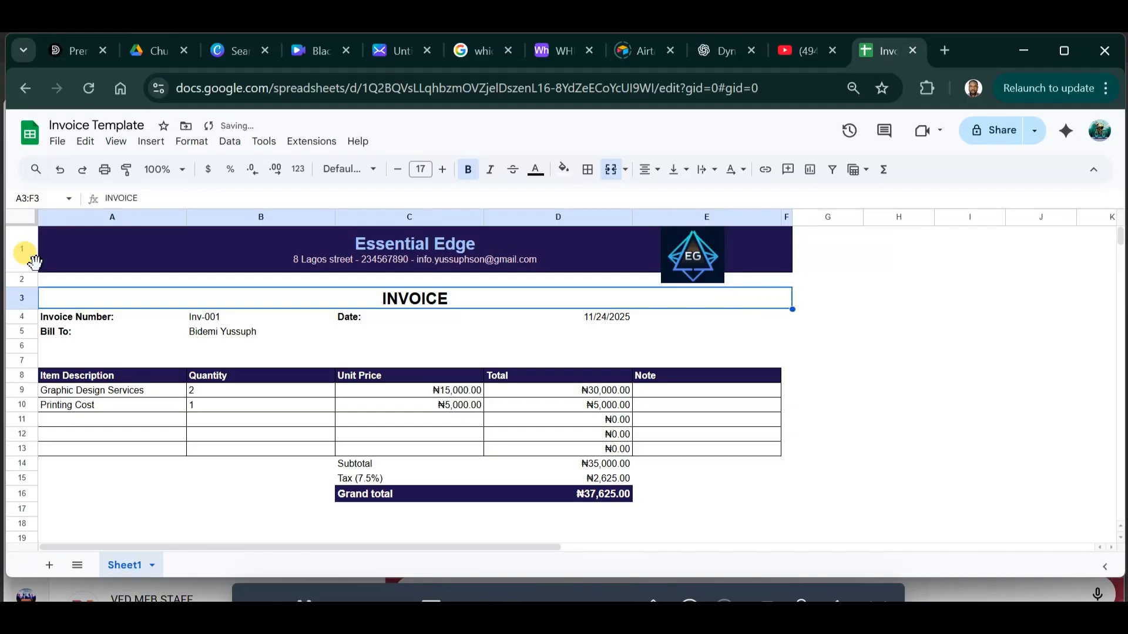
Make row 1 taller to hold the logo and nudge the logo slightly right and down.
{"action": "left_click_drag", "start_coordinate": [23, 272], "coordinate": [22, 295]}
{"action": "left_click", "coordinate": [845, 301]}
{"action": "left_click", "coordinate": [693, 266]}
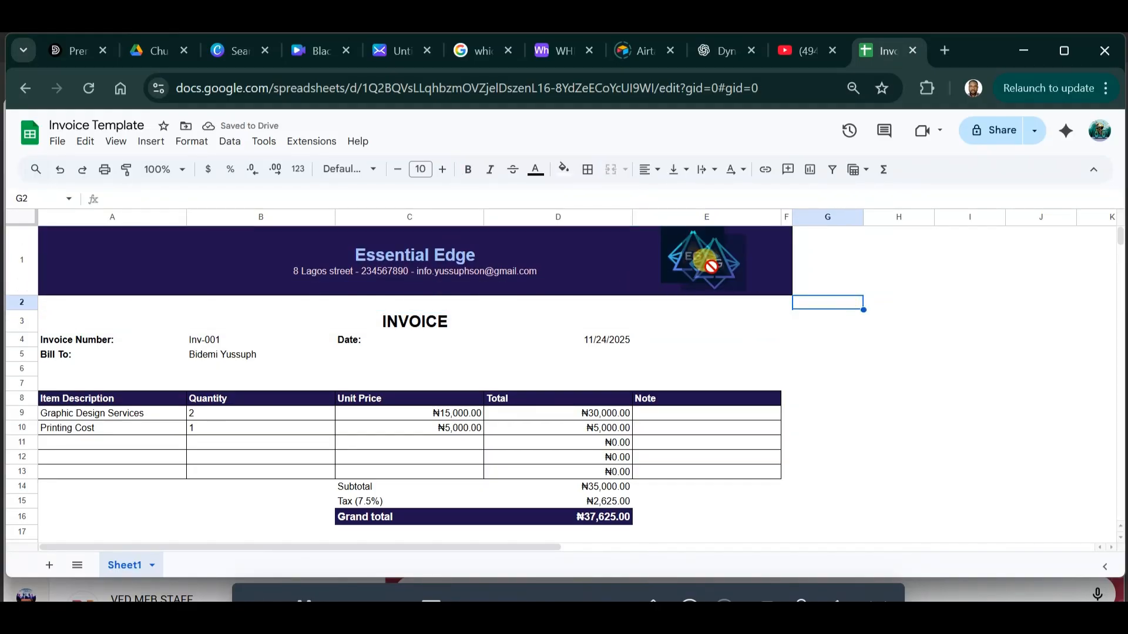
{"action": "left_click_drag", "start_coordinate": [714, 264], "coordinate": [742, 268]}
{"action": "left_click", "coordinate": [1032, 290]}
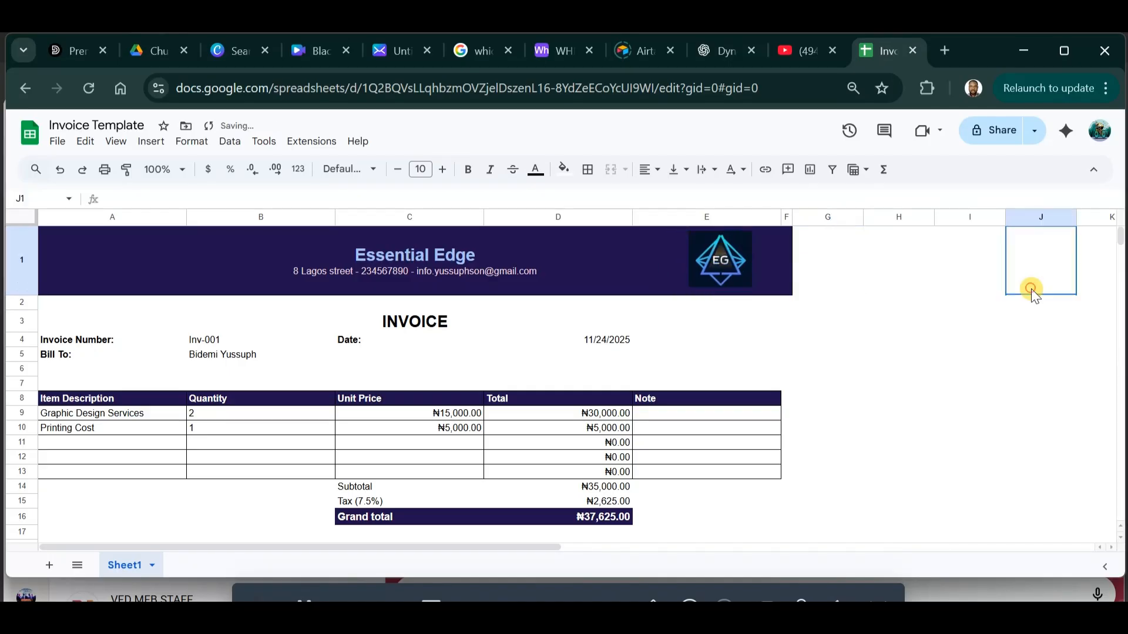
{"action": "left_click", "coordinate": [623, 268]}
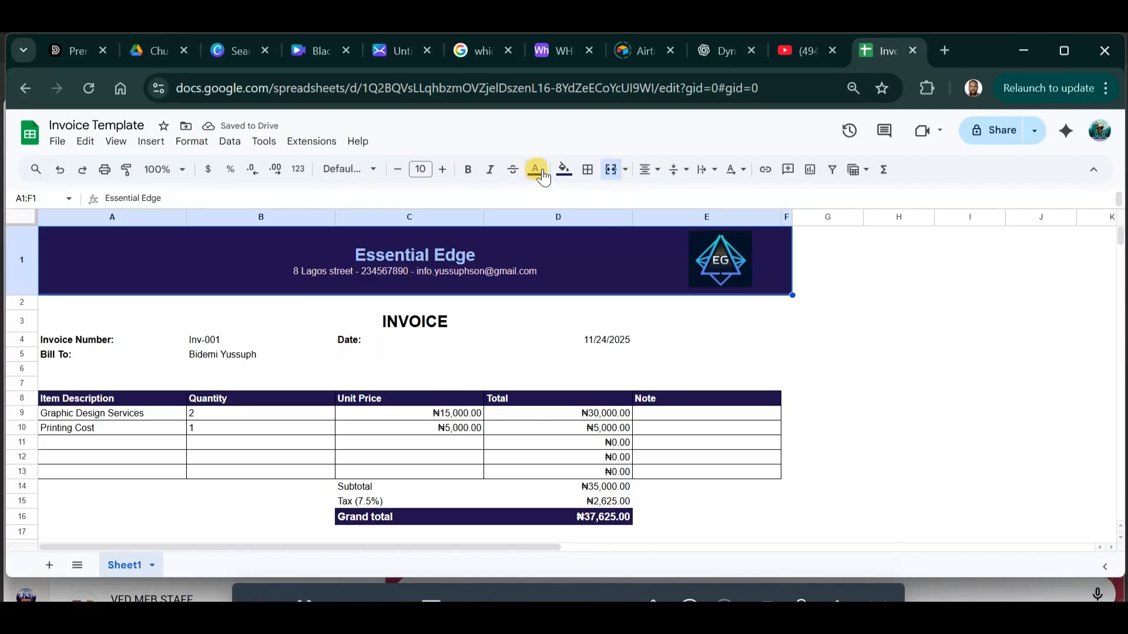
Fill the banner A1:F1 and the item header row A8:E8 black.
{"action": "left_click", "coordinate": [564, 170]}
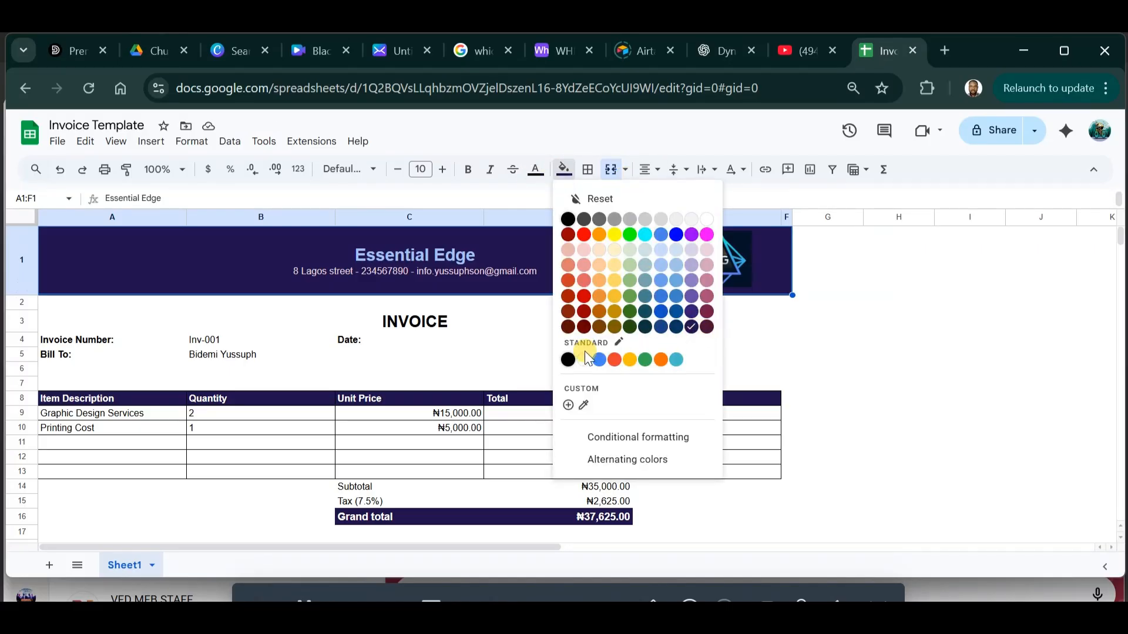
{"action": "left_click", "coordinate": [567, 359]}
{"action": "left_click", "coordinate": [916, 321]}
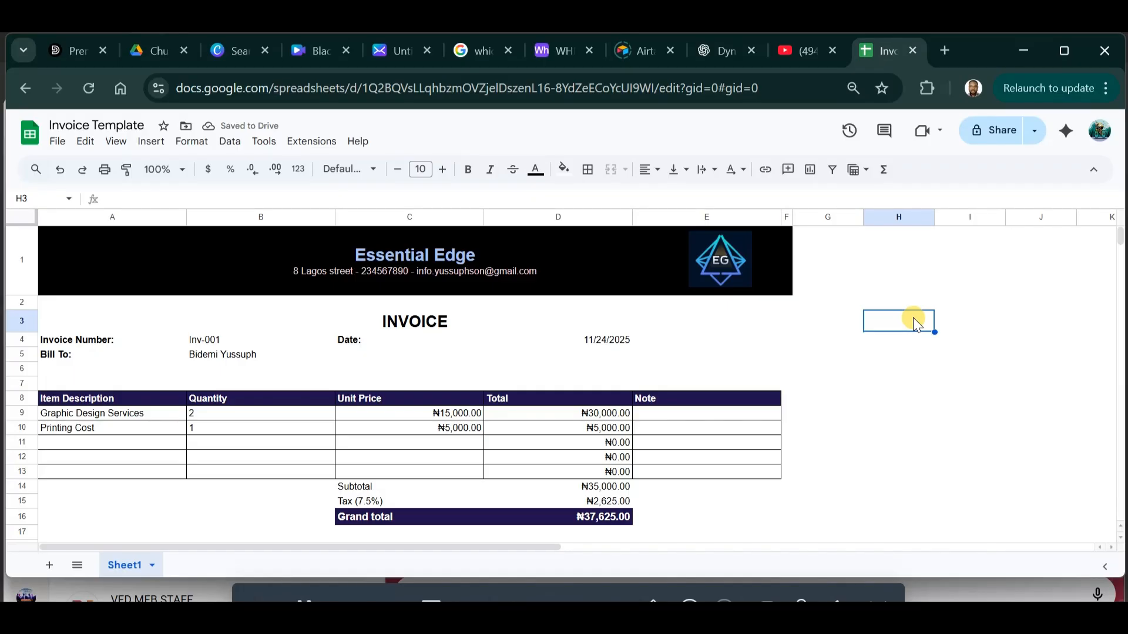
{"action": "left_click", "coordinate": [105, 394]}
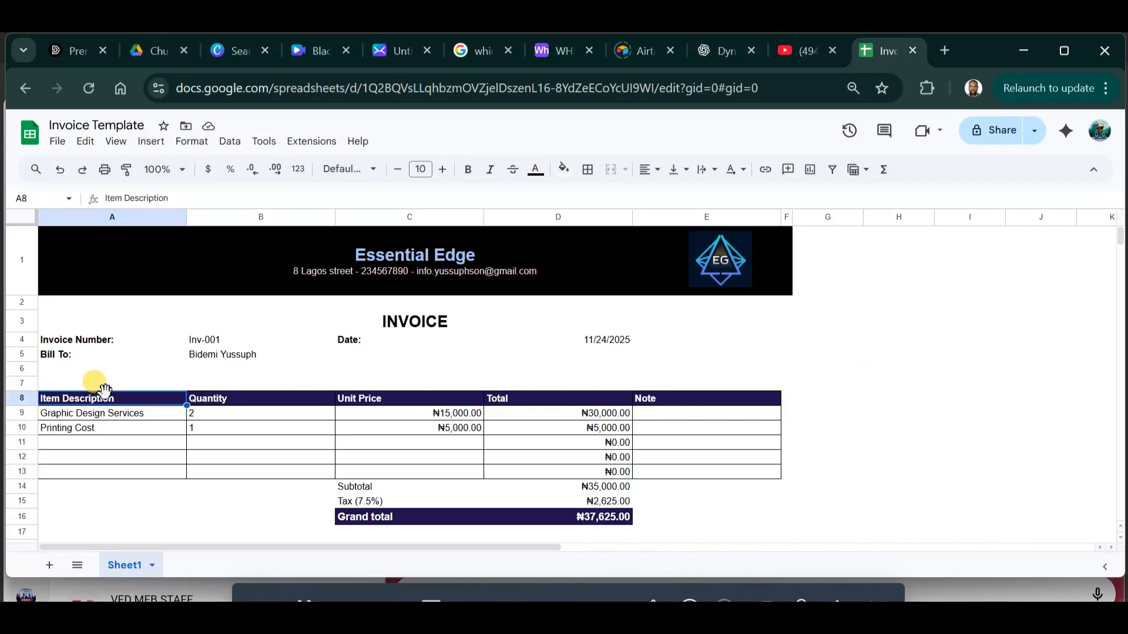
{"action": "left_click_drag", "start_coordinate": [125, 396], "coordinate": [704, 407]}
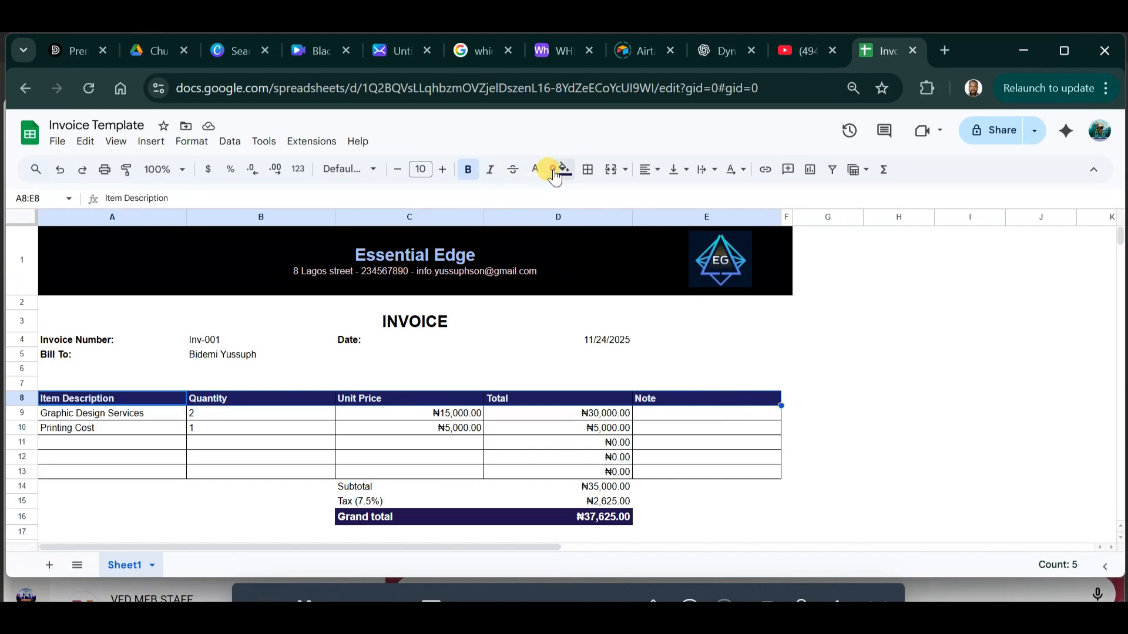
{"action": "left_click", "coordinate": [564, 170]}
{"action": "left_click", "coordinate": [567, 361]}
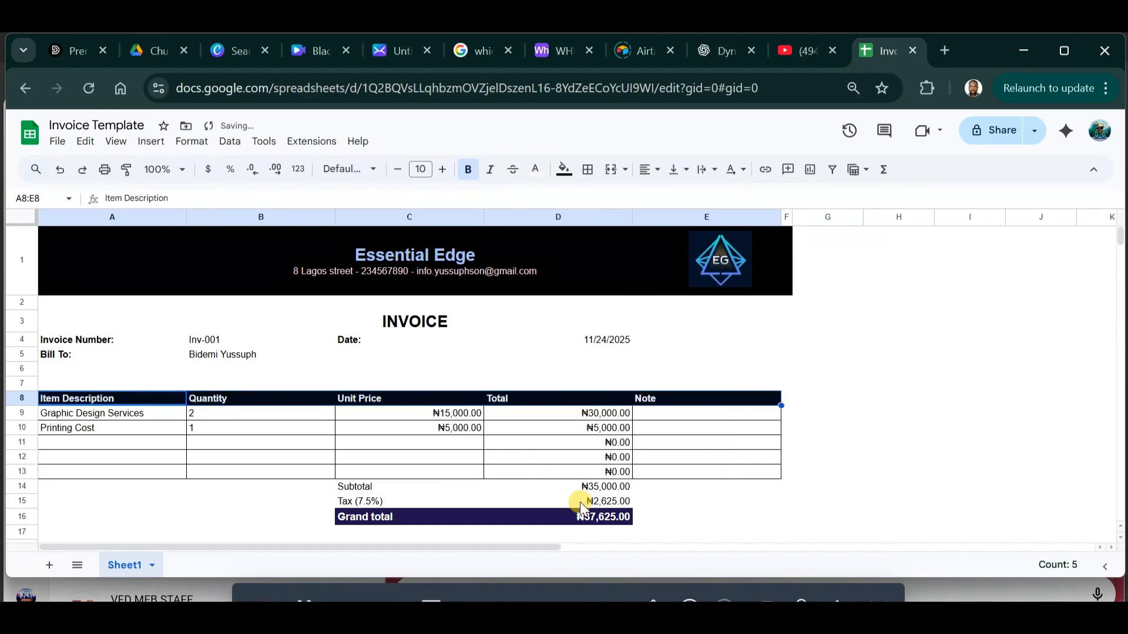
Fill the Grand total cells C16:D16 black.
{"action": "left_click_drag", "start_coordinate": [432, 523], "coordinate": [597, 516]}
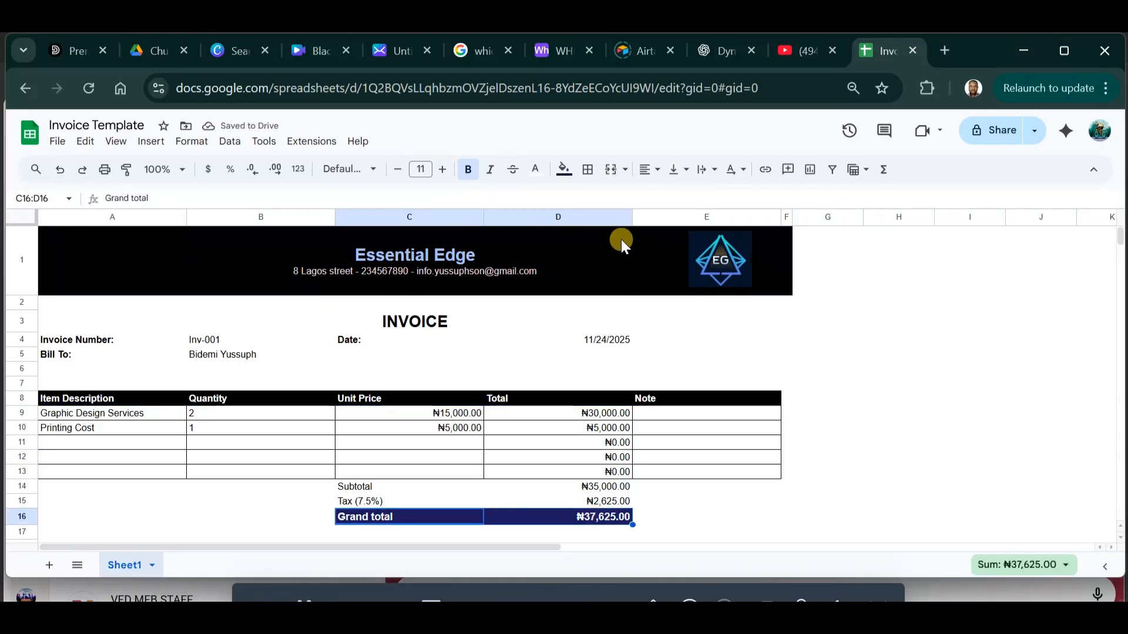
{"action": "left_click", "coordinate": [564, 170]}
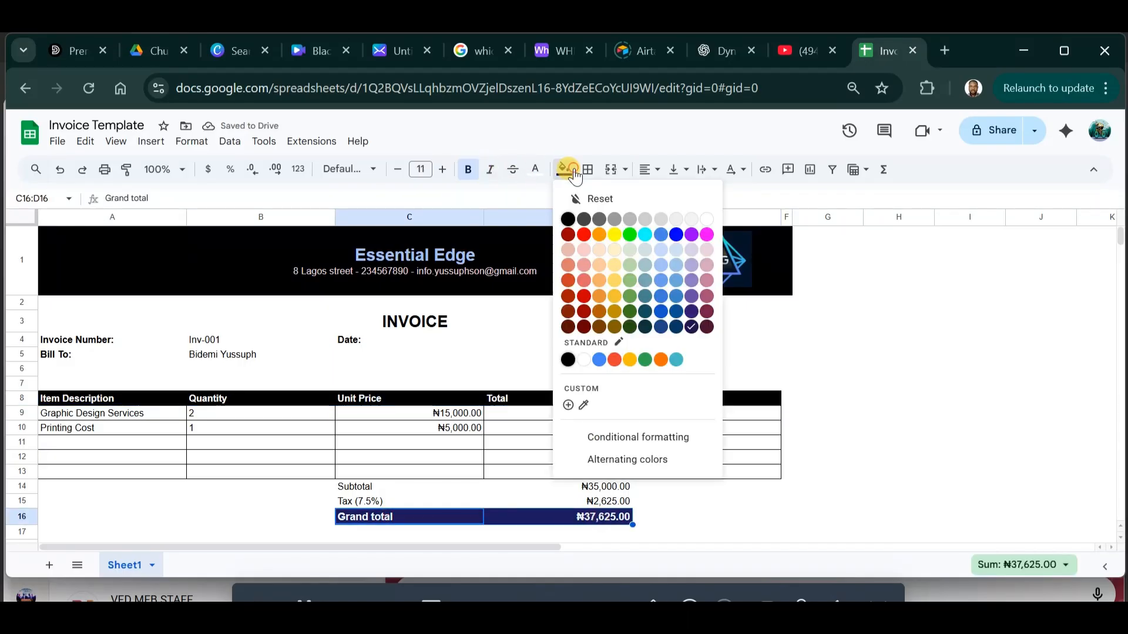
{"action": "left_click", "coordinate": [689, 327]}
{"action": "left_click", "coordinate": [564, 170]}
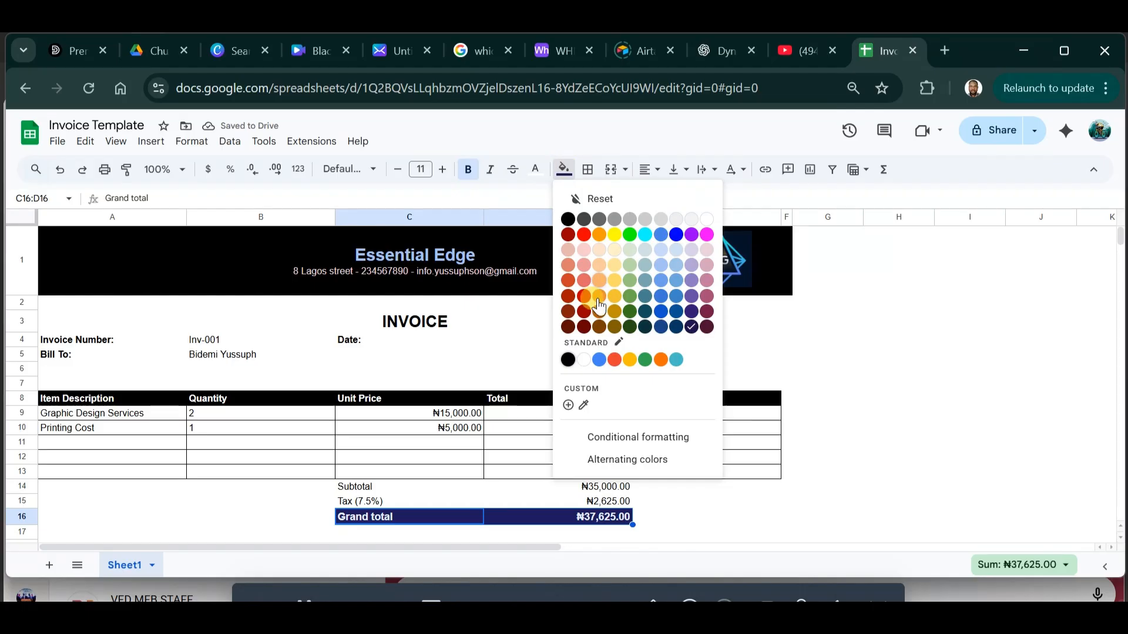
{"action": "left_click", "coordinate": [568, 360]}
{"action": "left_click", "coordinate": [942, 426]}
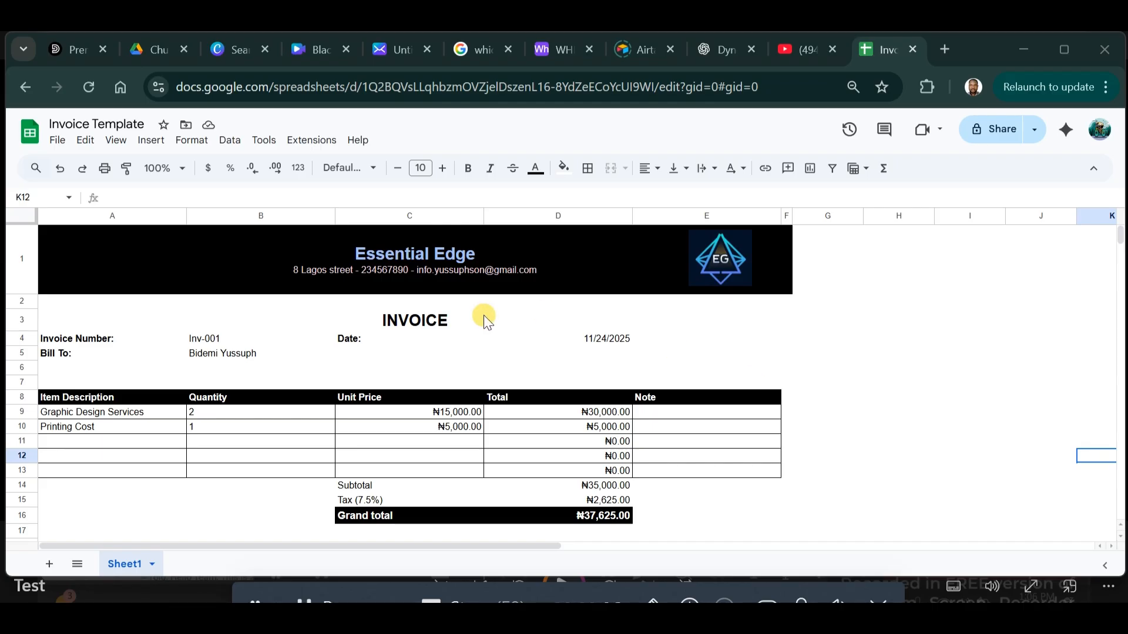
Enter a Delivery line in row 11 with quantity 1 and unit price ₦30,000, then check totals D9:D11.
{"action": "left_click", "coordinate": [140, 446]}
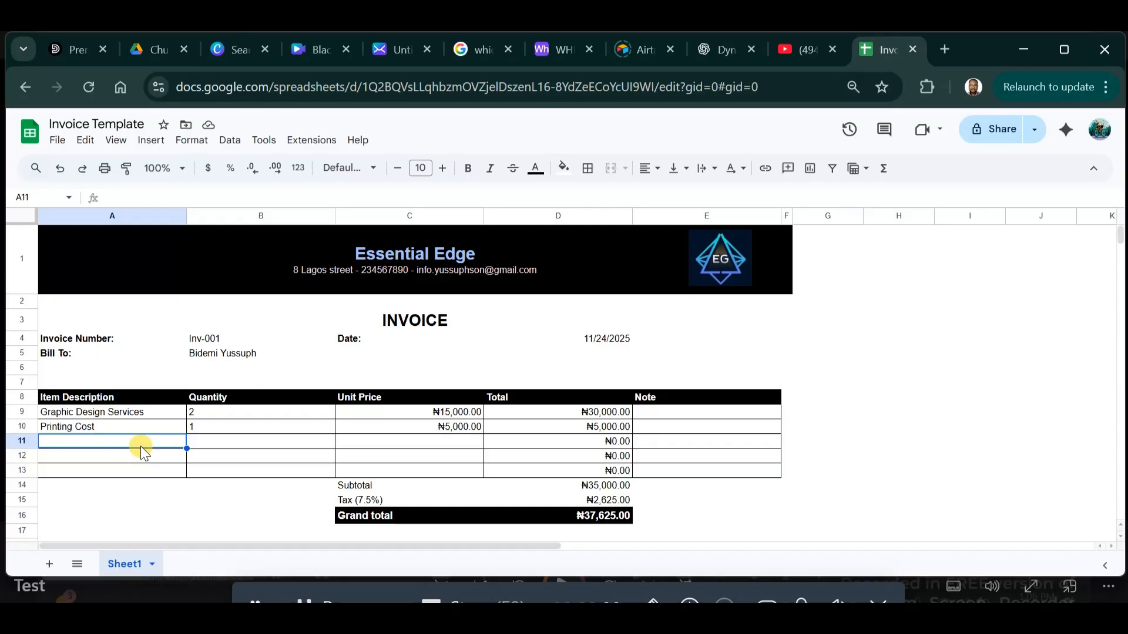
{"action": "type", "text": "Delivery"}
{"action": "key", "text": "Tab"}
{"action": "type", "text": "1"}
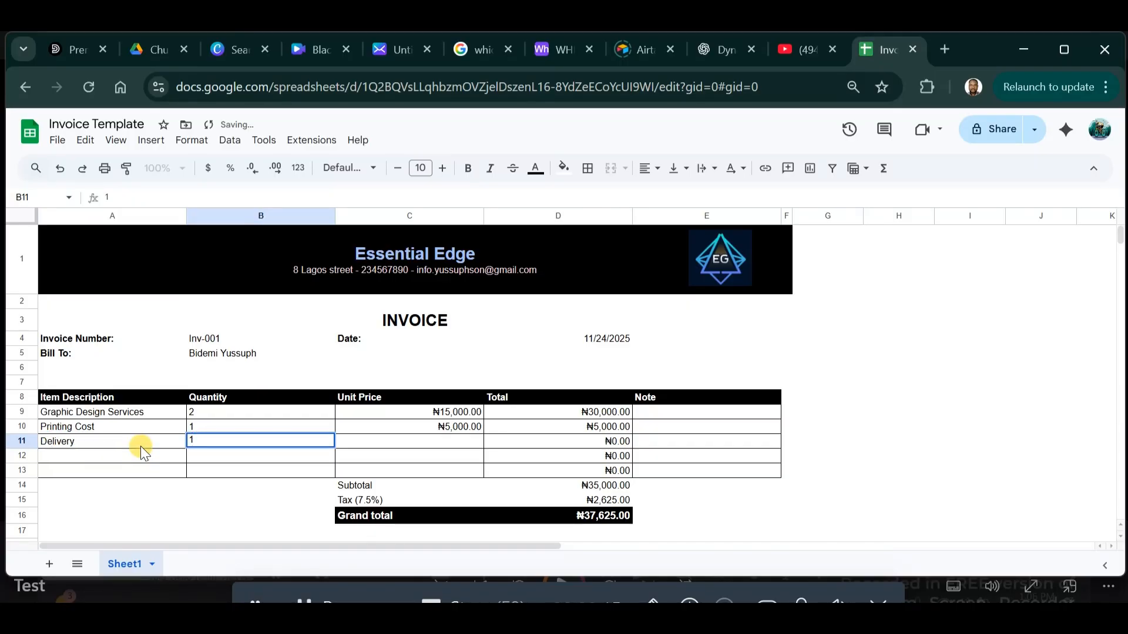
{"action": "key", "text": "Tab"}
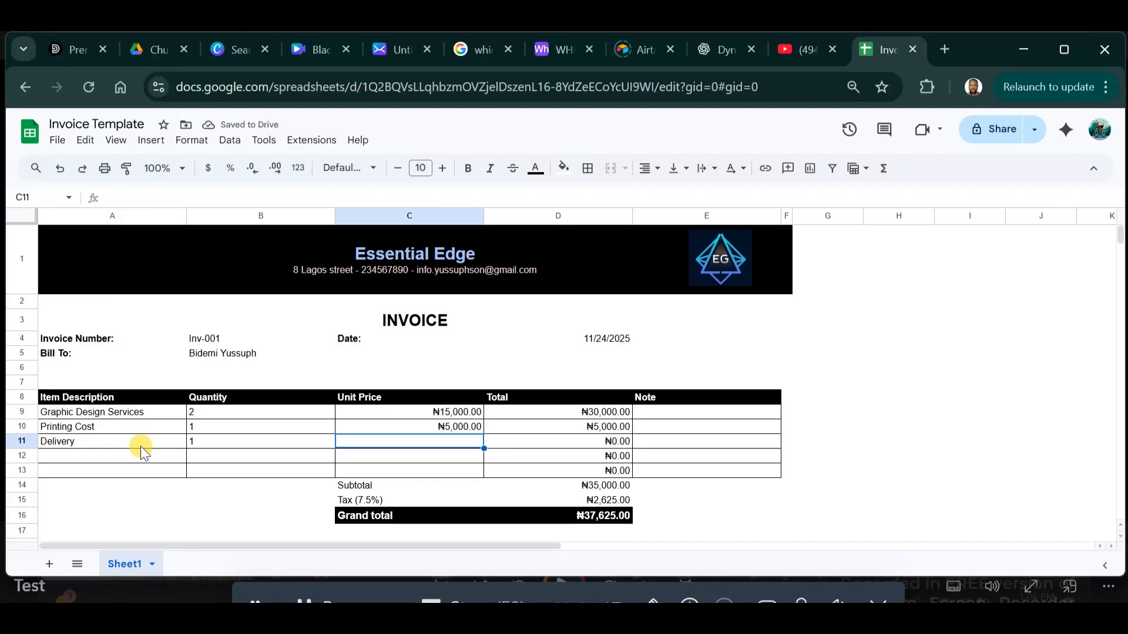
{"action": "type", "text": "1"}
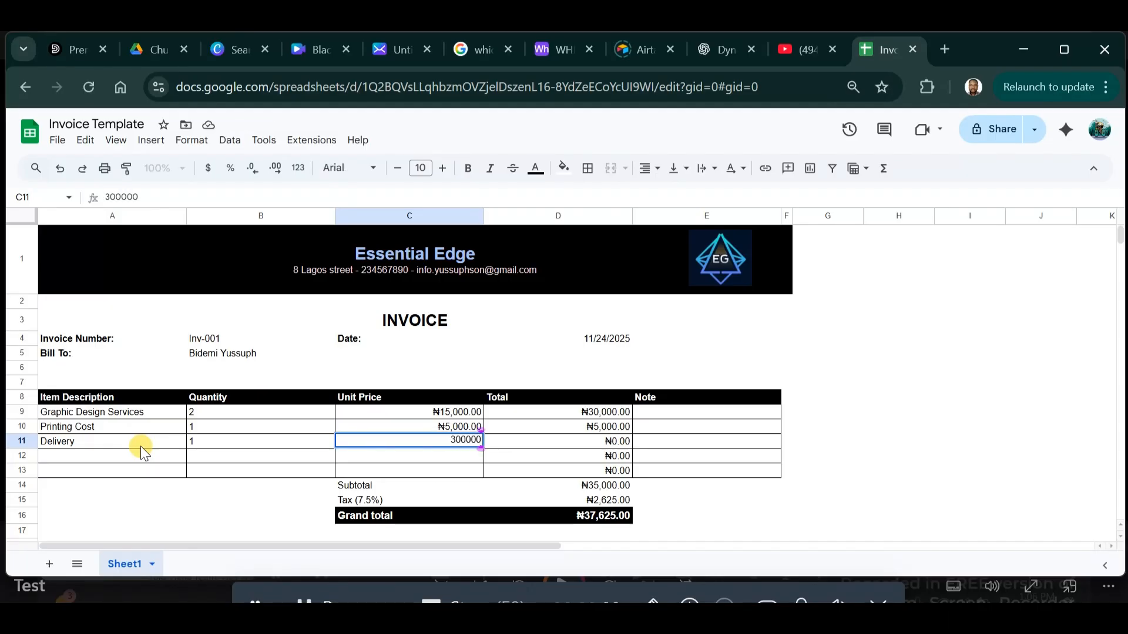
{"action": "type", "text": "00000"}
{"action": "left_click", "coordinate": [371, 498]}
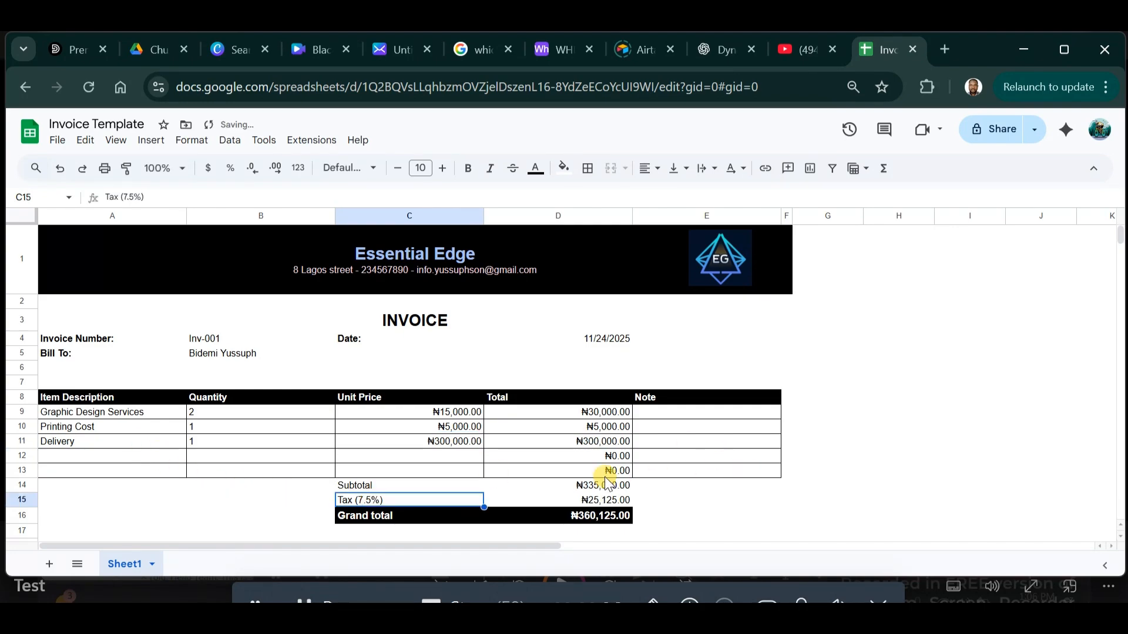
{"action": "double_click", "coordinate": [452, 443]}
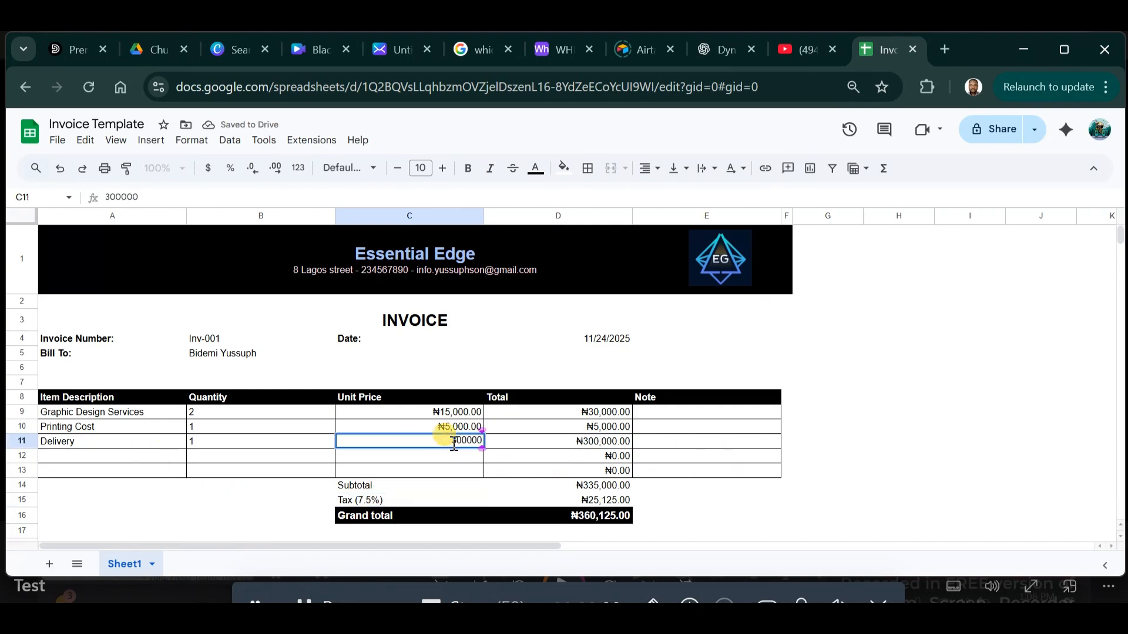
{"action": "key", "text": "Return"}
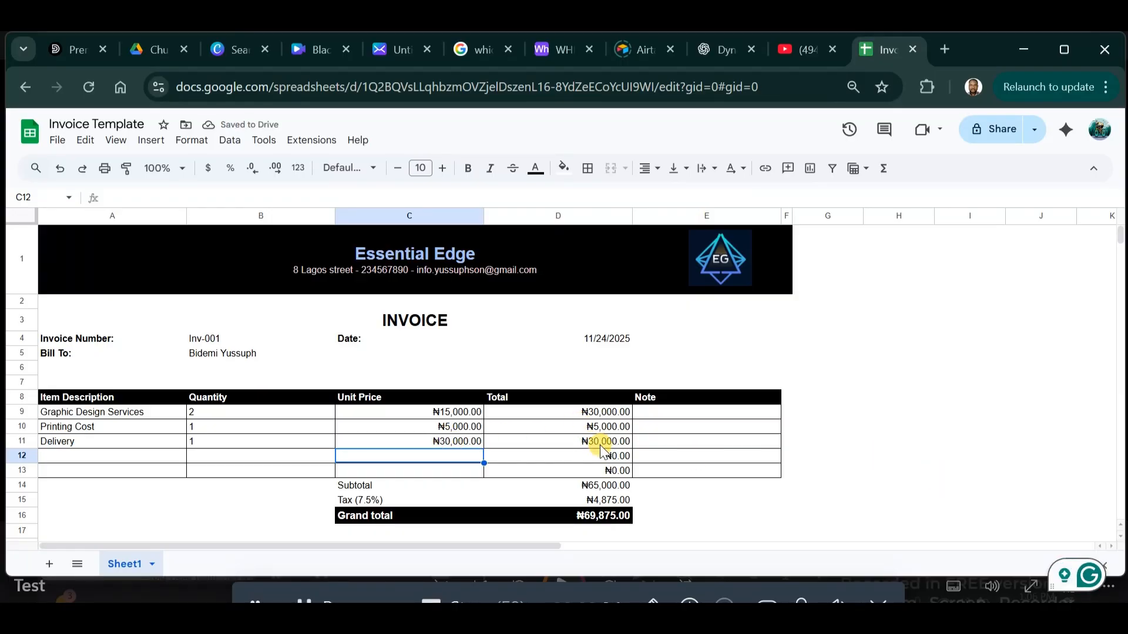
{"action": "left_click_drag", "start_coordinate": [561, 412], "coordinate": [566, 442]}
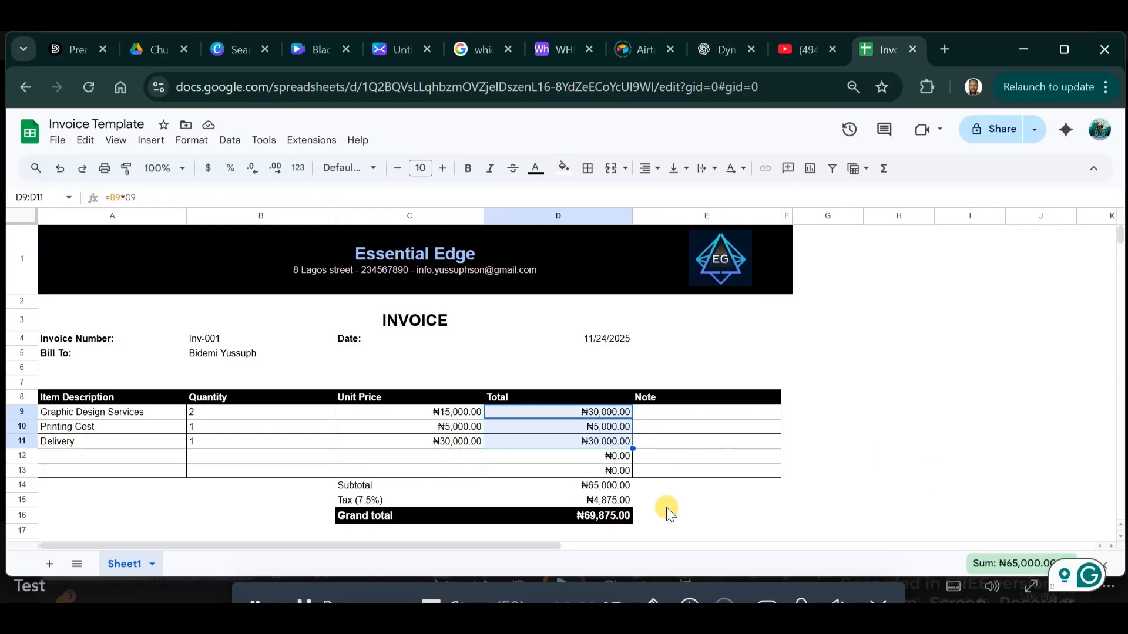
Move the Date label and its date from C4:D4 to D4:E4.
{"action": "left_click", "coordinate": [583, 505]}
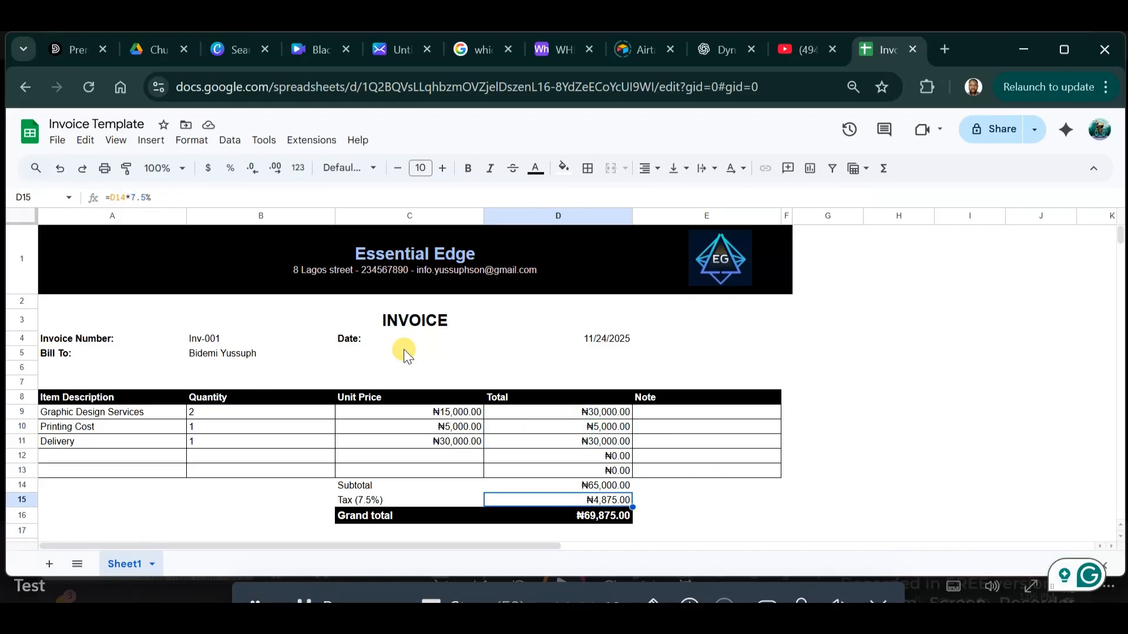
{"action": "left_click_drag", "start_coordinate": [352, 340], "coordinate": [624, 344]}
{"action": "double_click", "coordinate": [624, 343]}
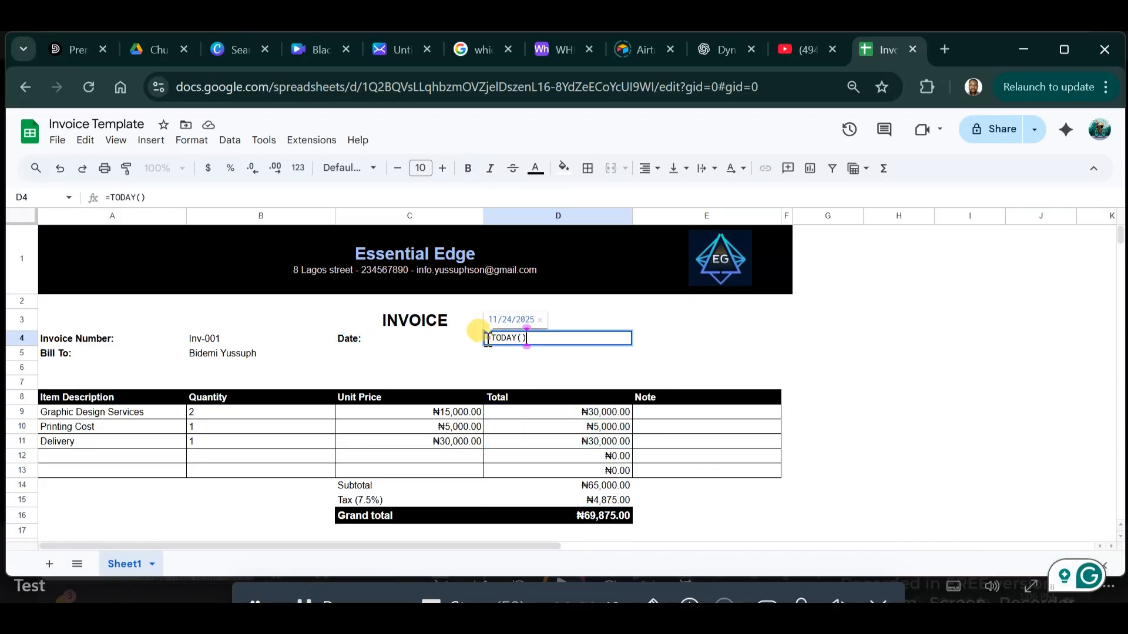
{"action": "key", "text": "Return"}
{"action": "left_click_drag", "start_coordinate": [429, 338], "coordinate": [609, 335]}
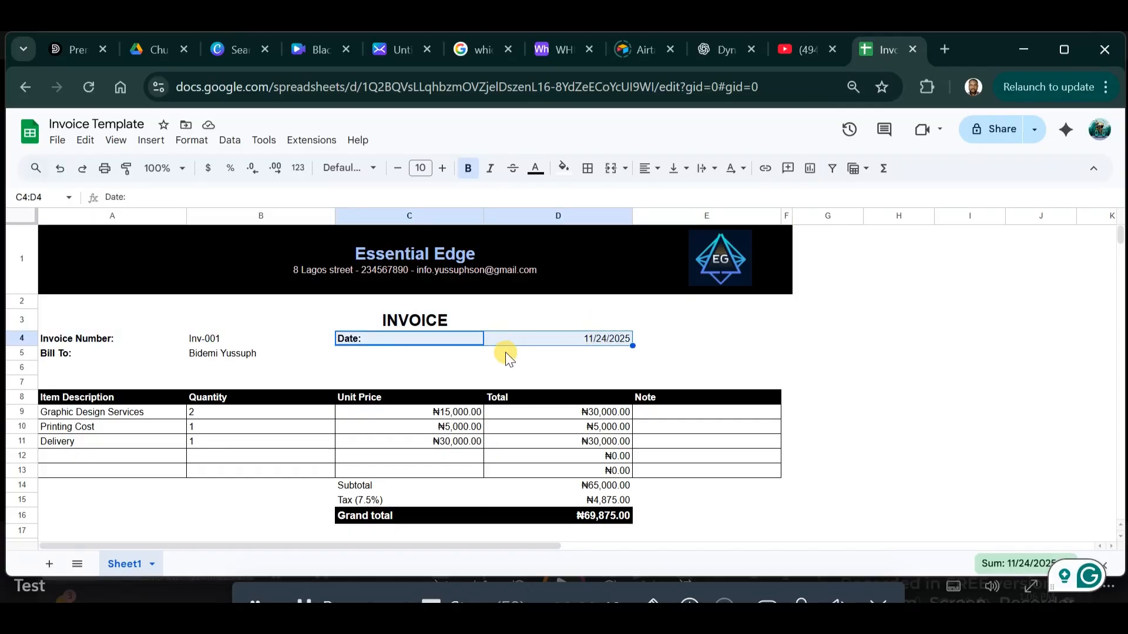
{"action": "key", "text": "ctrl+c"}
{"action": "left_click_drag", "start_coordinate": [623, 340], "coordinate": [650, 336]}
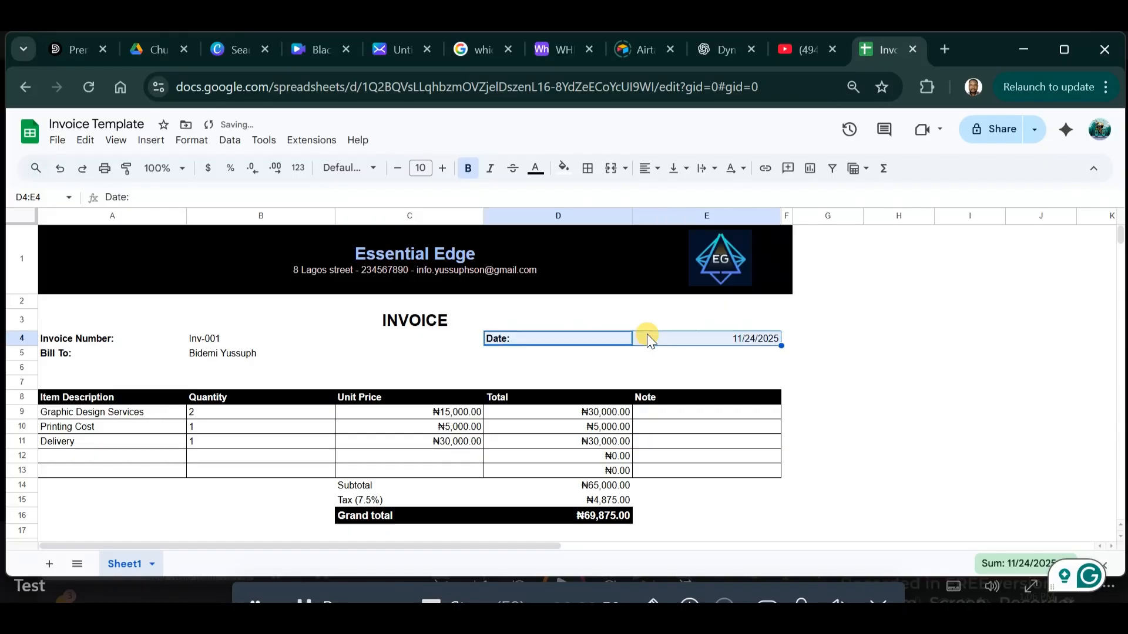
{"action": "left_click", "coordinate": [857, 338]}
Left-align the 11/24/2025 date in E4.
{"action": "left_click", "coordinate": [731, 339]}
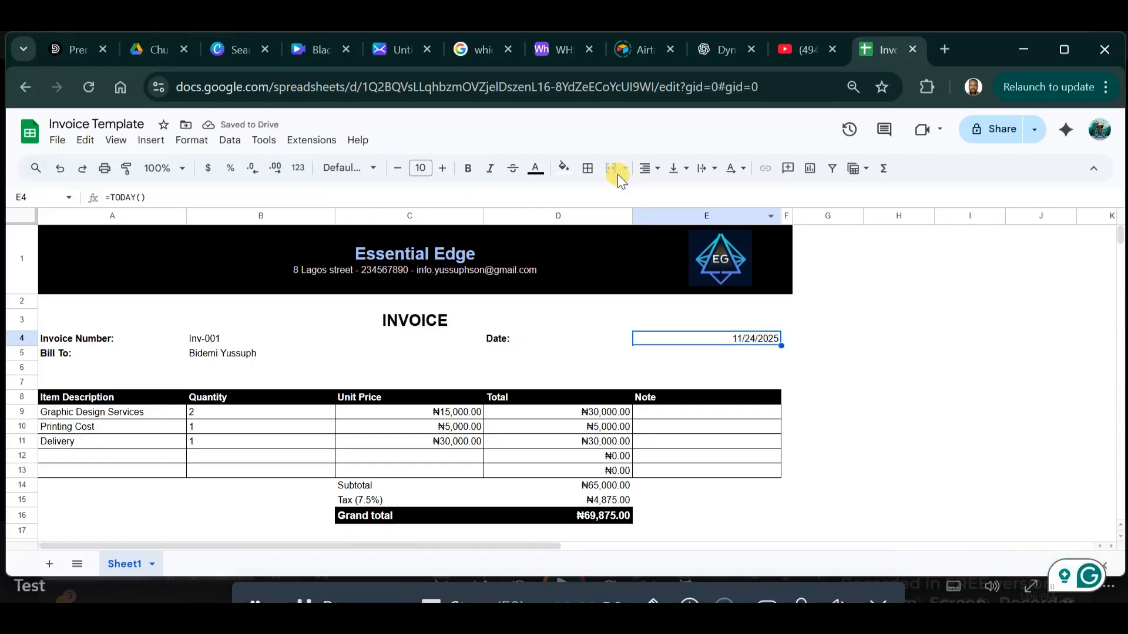
{"action": "left_click", "coordinate": [653, 171]}
{"action": "left_click", "coordinate": [648, 193]}
{"action": "left_click", "coordinate": [937, 361]}
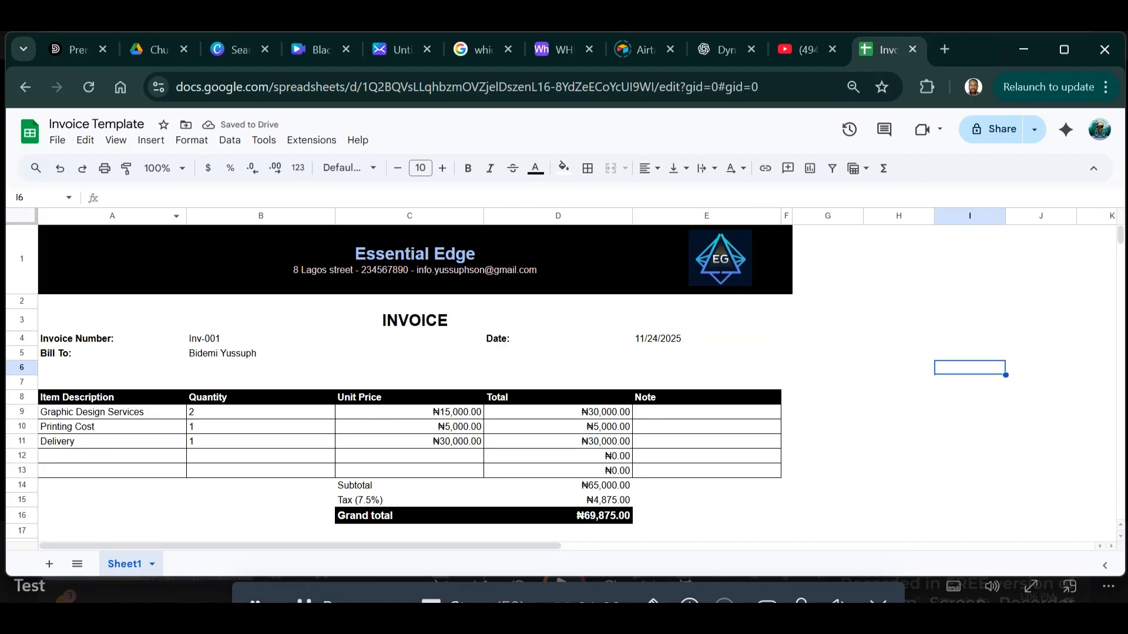
Download the invoice as a landscape, fit-to-width PDF, enlarging the preview before exporting.
{"action": "left_click", "coordinate": [57, 141]}
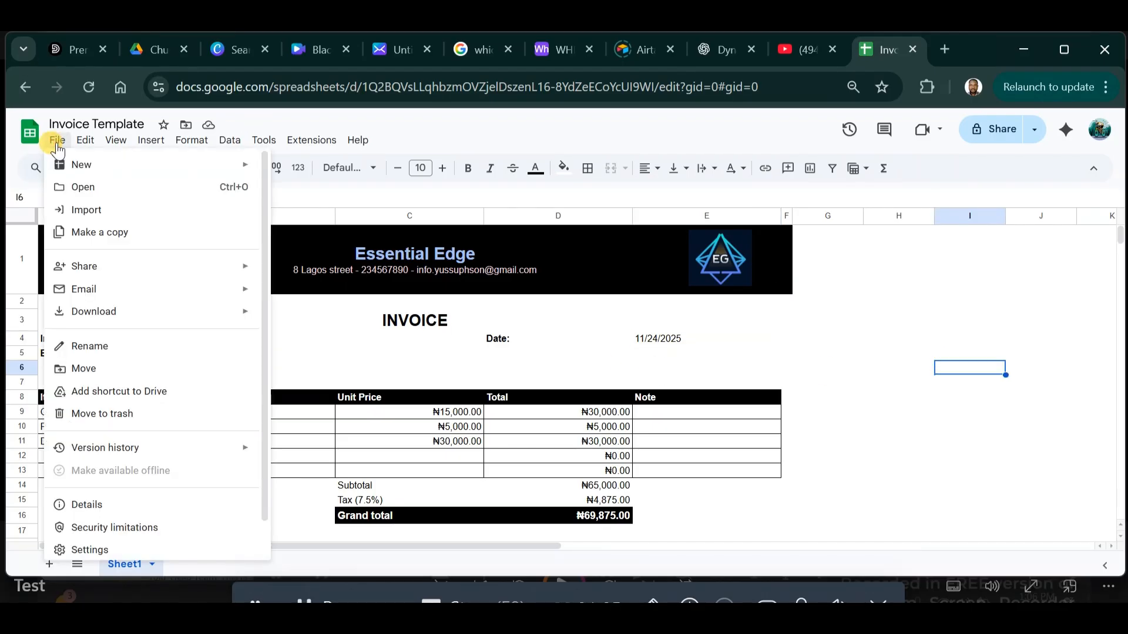
{"action": "mouse_move", "coordinate": [160, 312]}
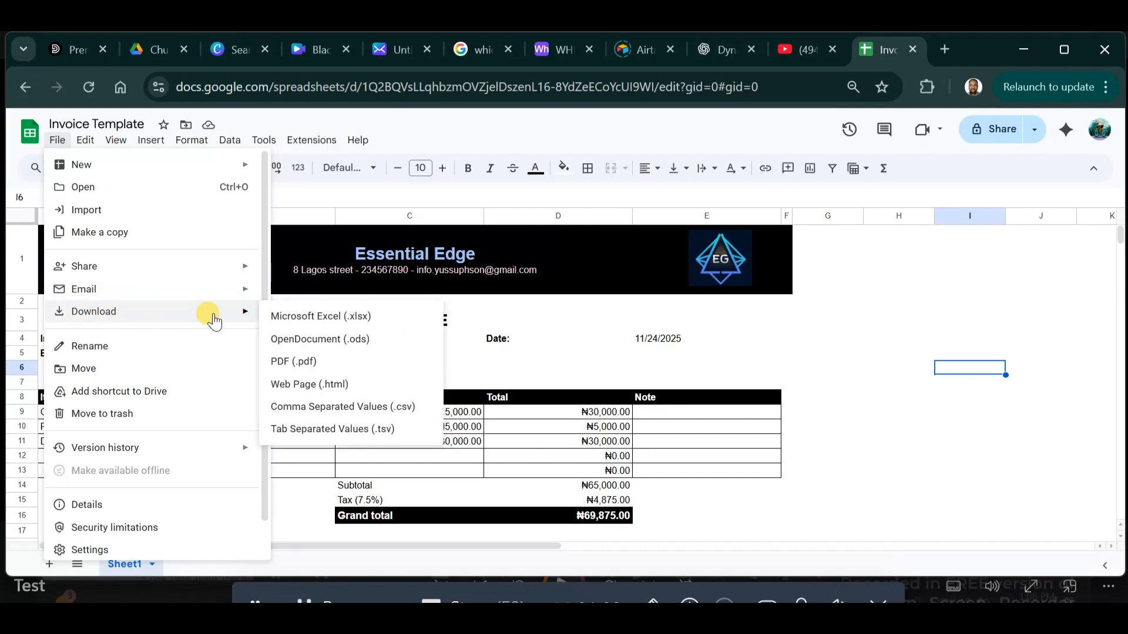
{"action": "left_click", "coordinate": [347, 370]}
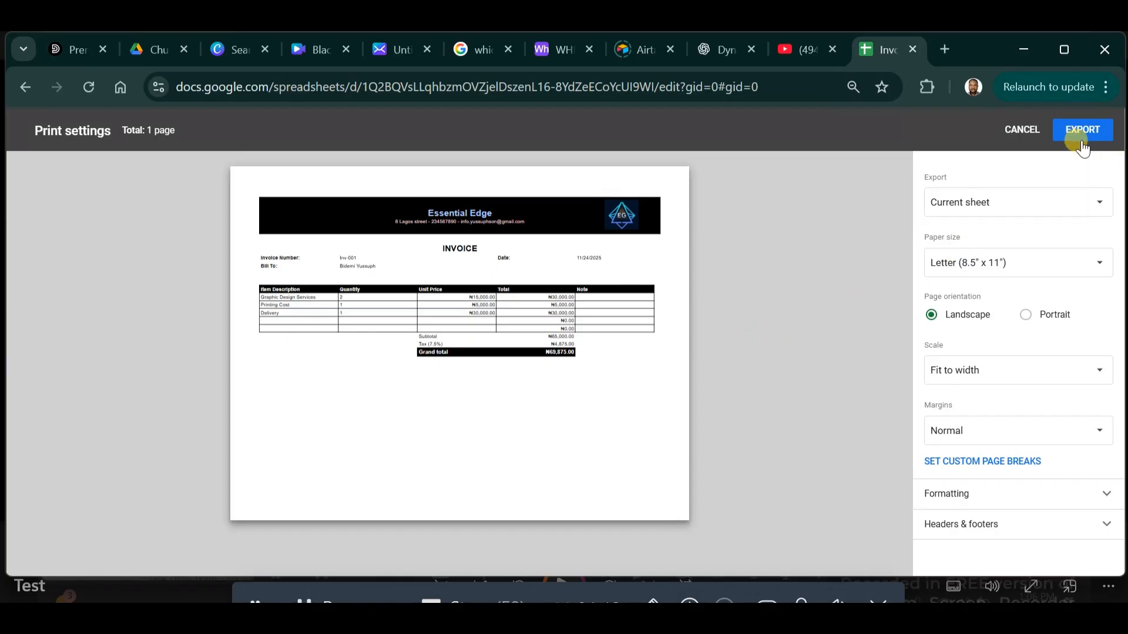
{"action": "left_click", "coordinate": [883, 508]}
{"action": "left_click", "coordinate": [883, 503]}
{"action": "left_click", "coordinate": [884, 503]}
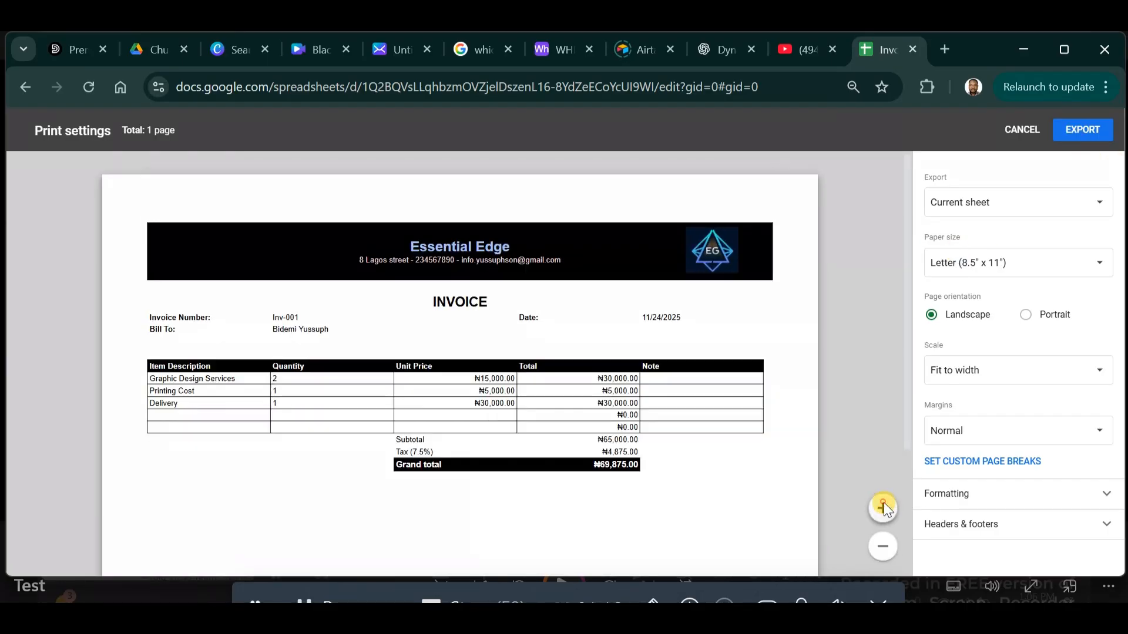
{"action": "left_click", "coordinate": [883, 504]}
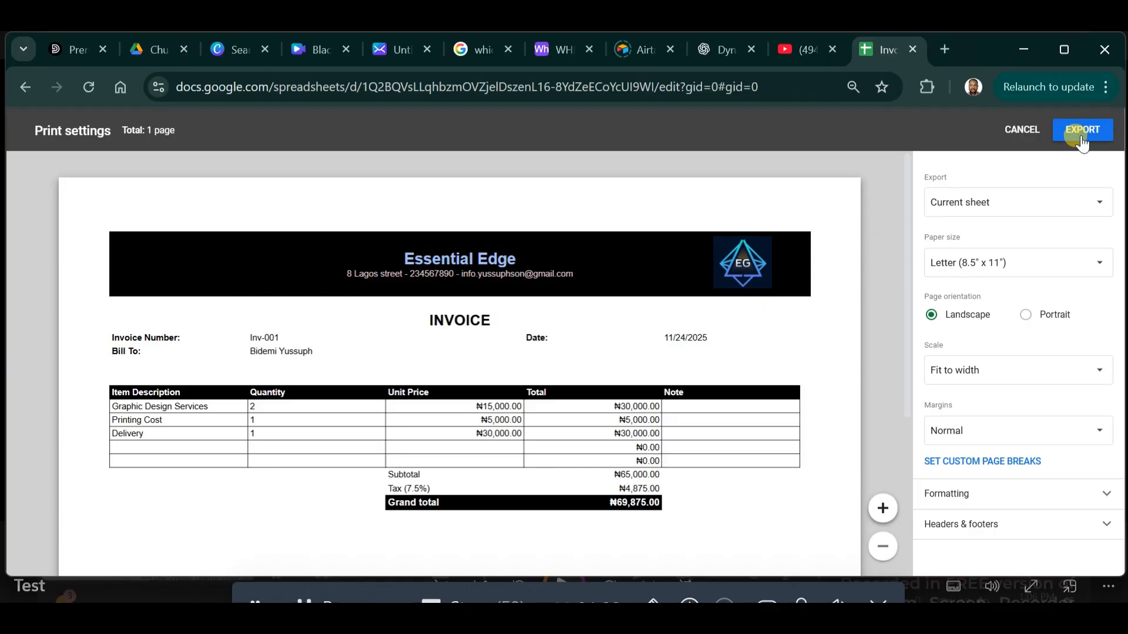
{"action": "left_click", "coordinate": [1022, 129]}
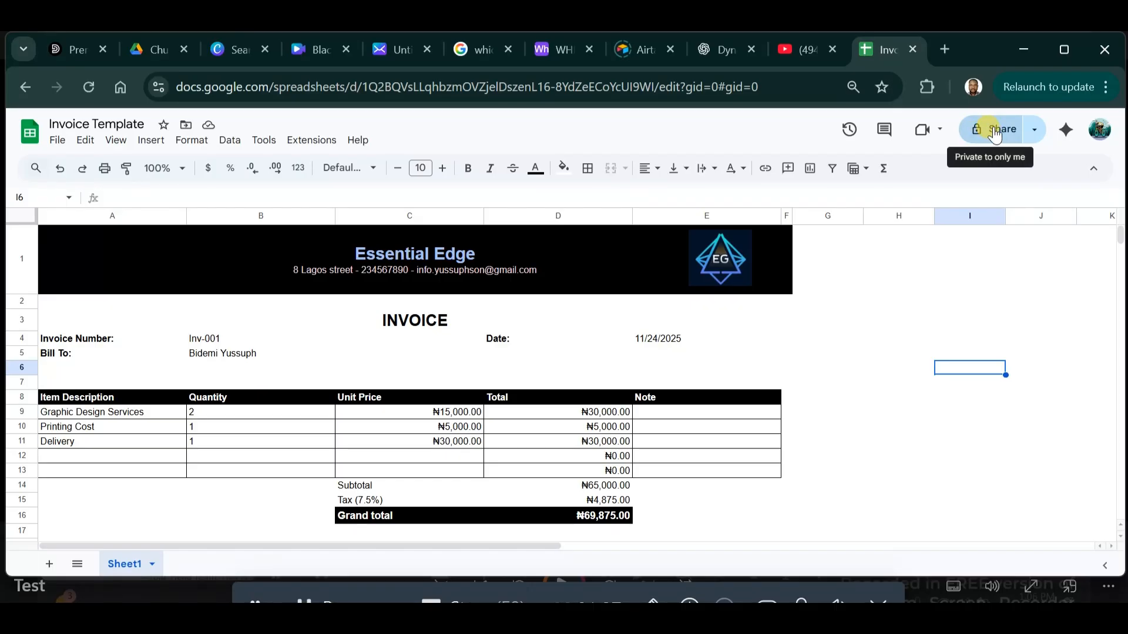
Change General access from Restricted to Anyone with the link as Viewer, then close sharing.
{"action": "left_click", "coordinate": [1018, 140]}
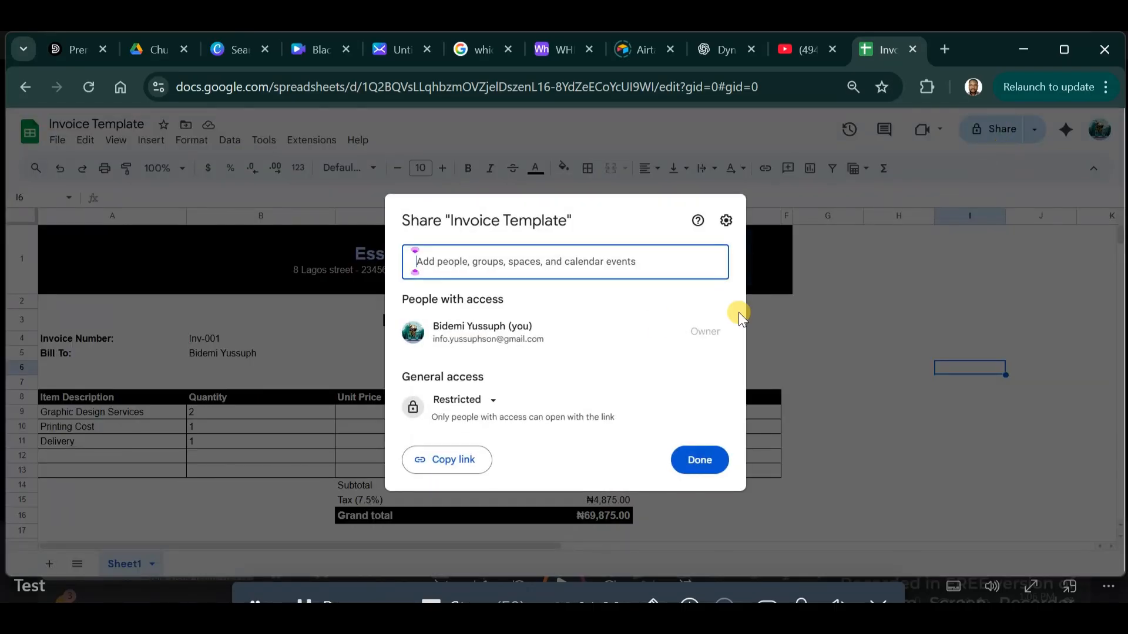
{"action": "left_click", "coordinate": [491, 402]}
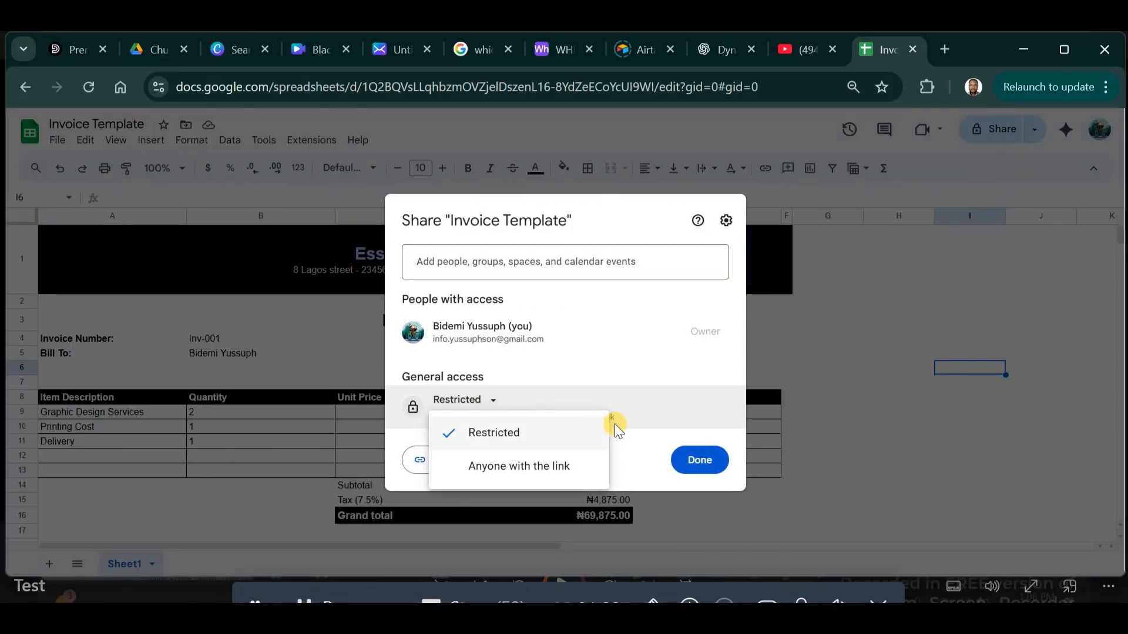
{"action": "left_click", "coordinate": [518, 469]}
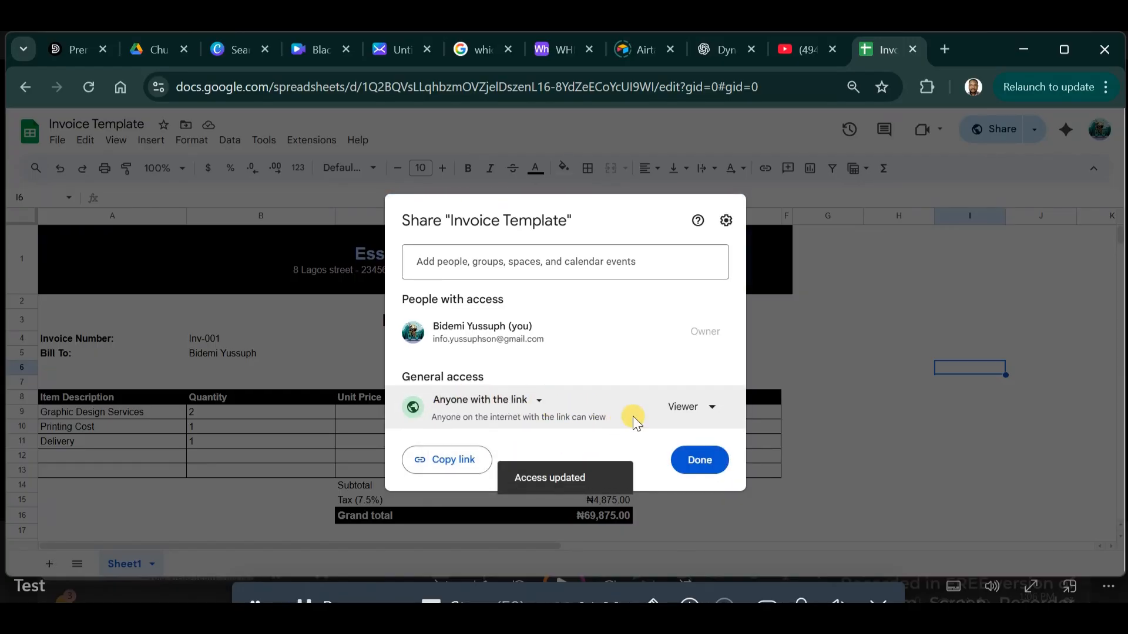
{"action": "left_click", "coordinate": [710, 417]}
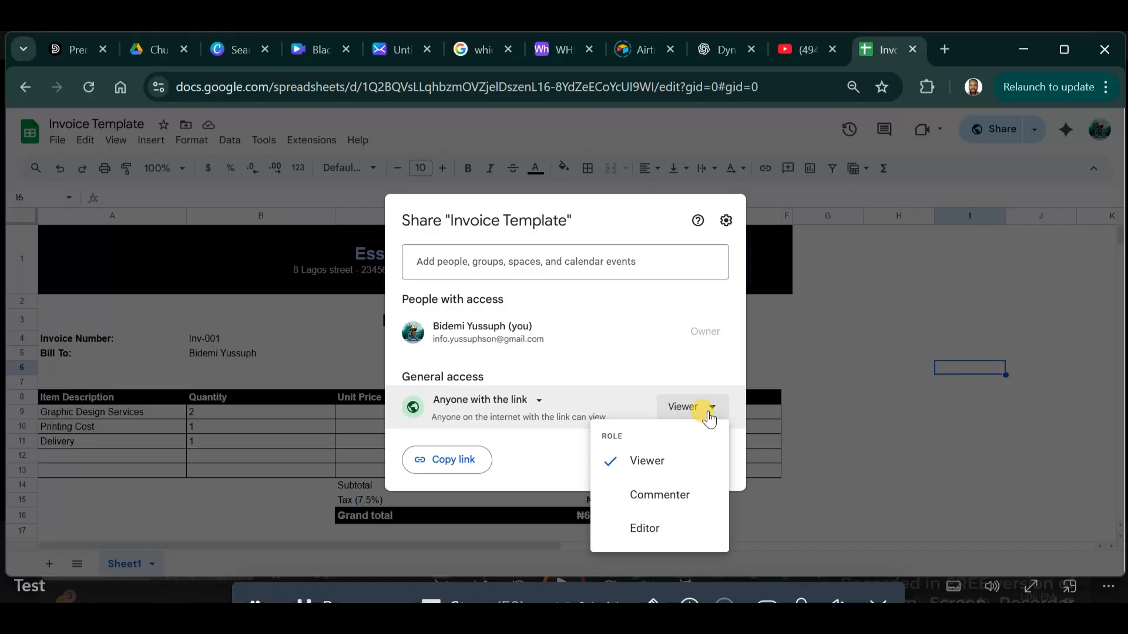
{"action": "left_click", "coordinate": [709, 417]}
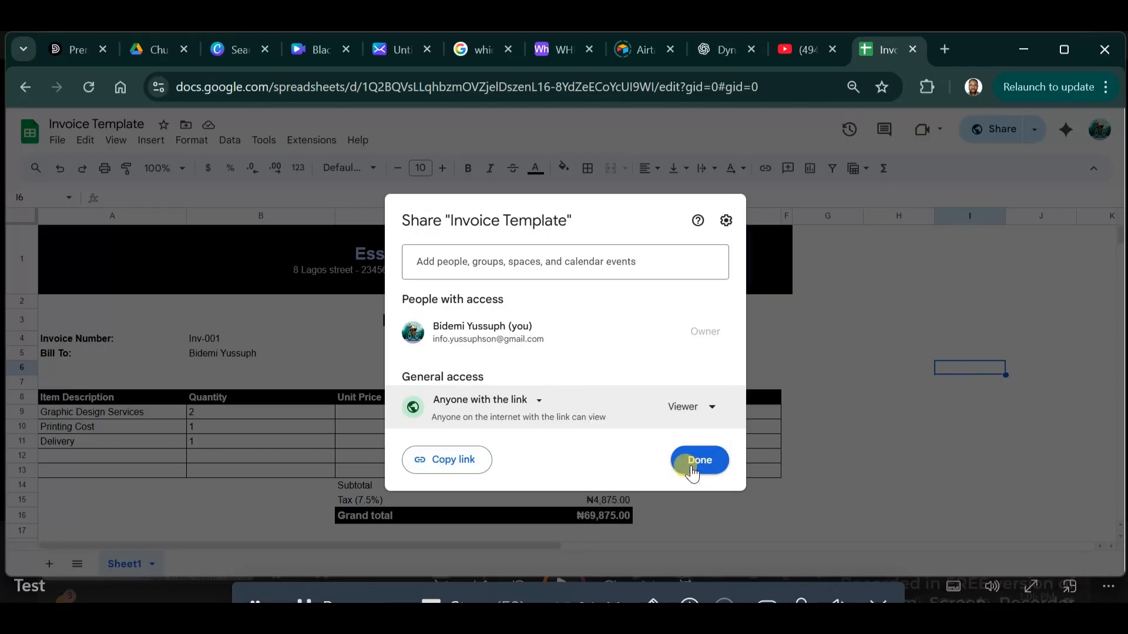
{"action": "left_click", "coordinate": [454, 258]}
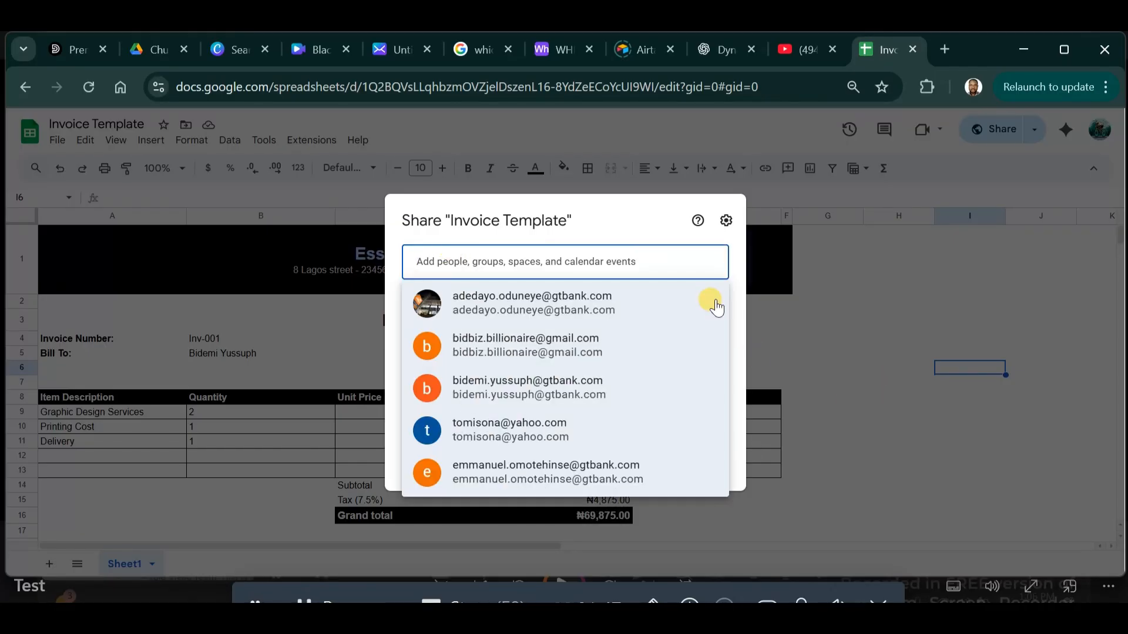
{"action": "left_click", "coordinate": [588, 209]}
{"action": "left_click", "coordinate": [699, 461]}
{"action": "left_click", "coordinate": [900, 470]}
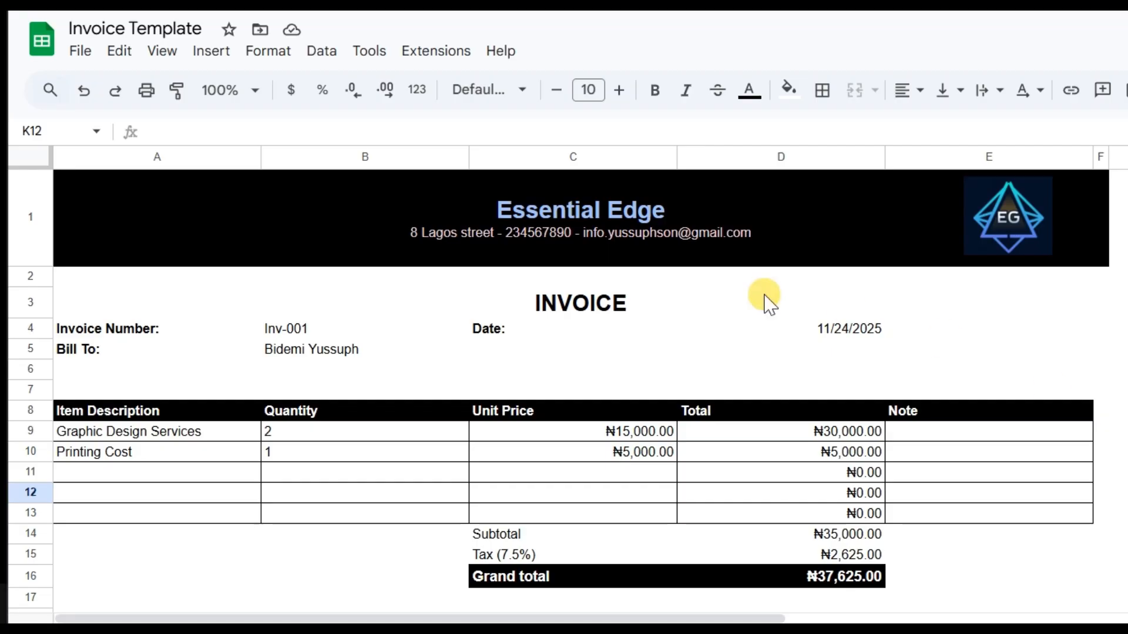
Enter 'Delivery' in cell A11 as a new line item.
{"action": "left_click", "coordinate": [196, 477]}
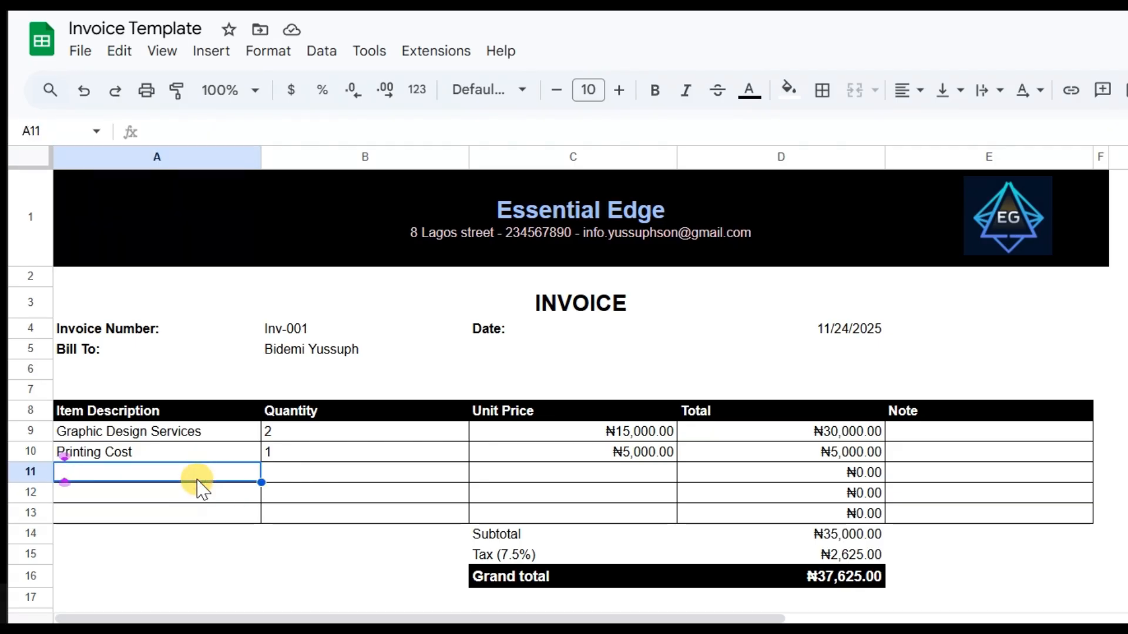
{"action": "type", "text": "Delivery"}
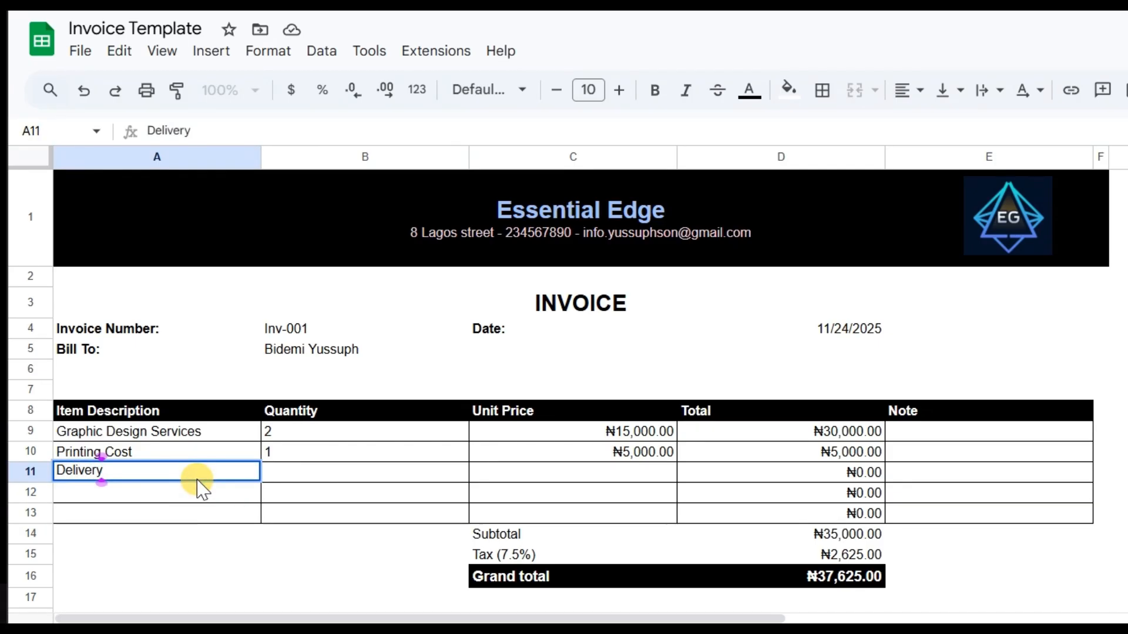